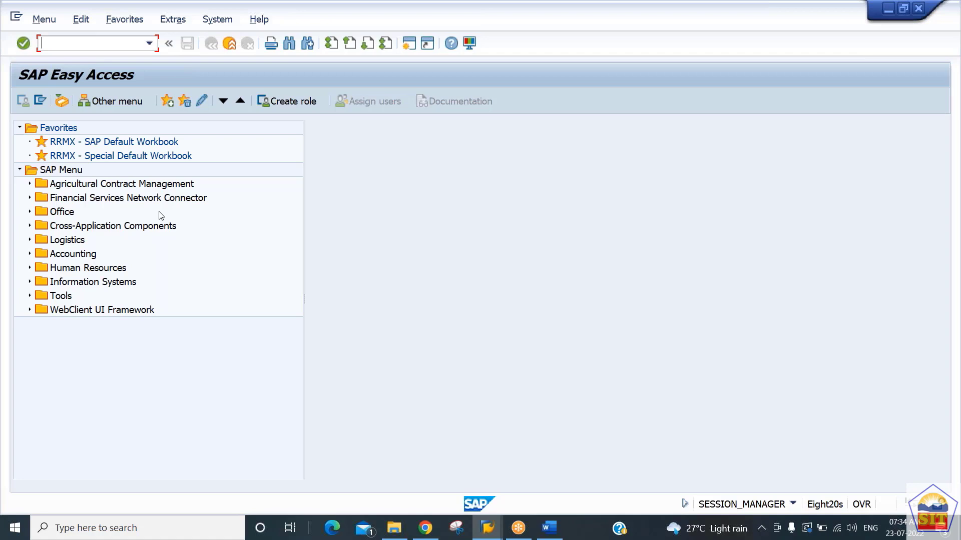
Step: Open transaction FB50 and start transaction F-02 in a second session
text(fb50)
key(Return)
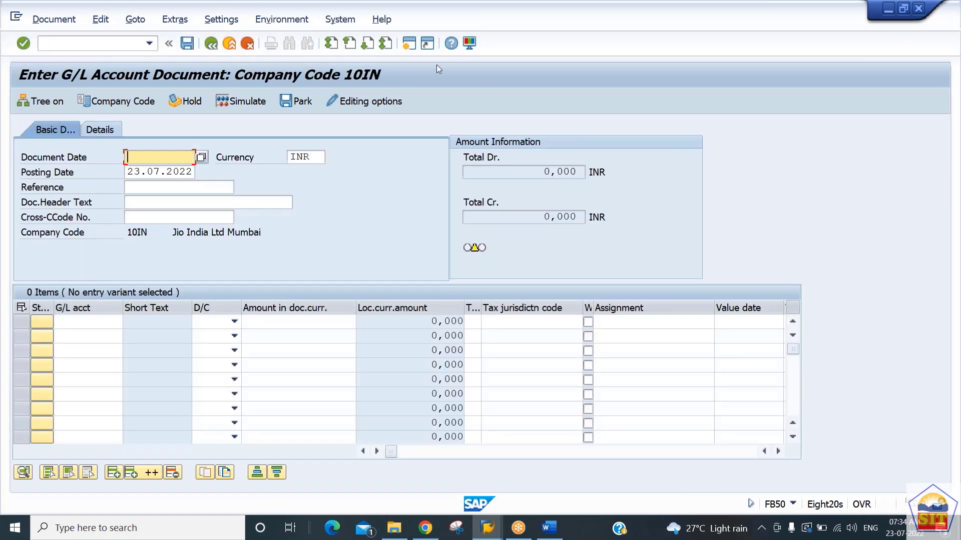
click(409, 44)
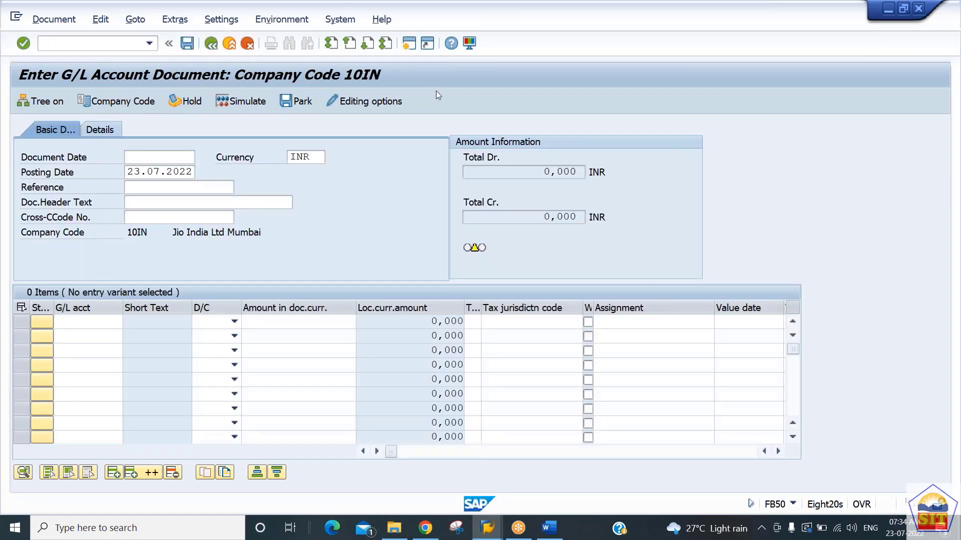
text(f-0)
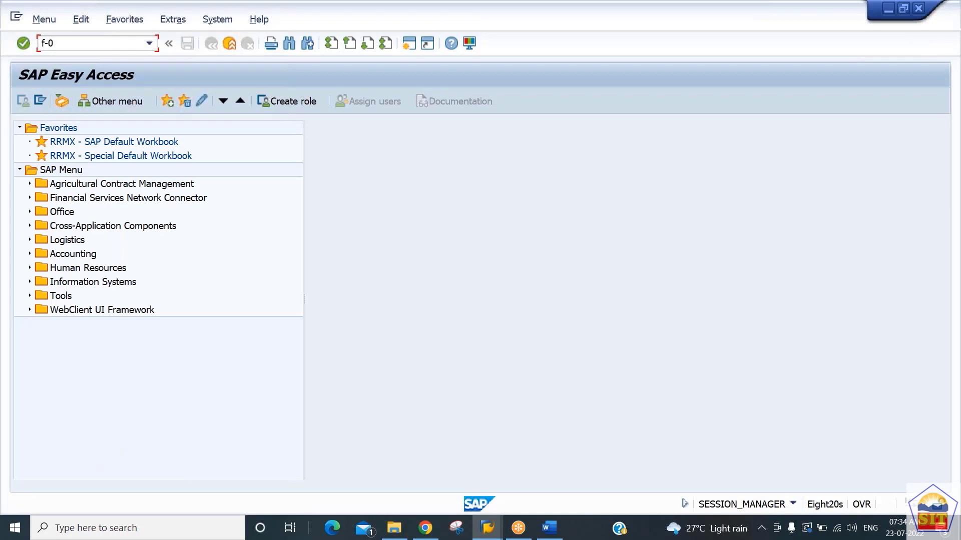
text(2)
key(Return)
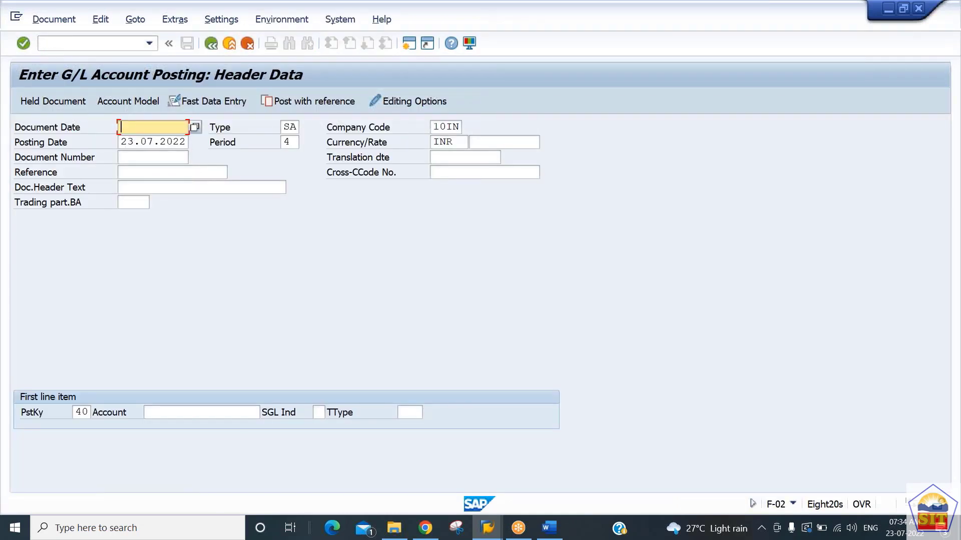
Step: Compare the FB50 and F-02 entry screens, including the debit/credit choices offered for an FB50 line item
key(alt+Tab)
key(alt+Tab)
key(alt+Tab)
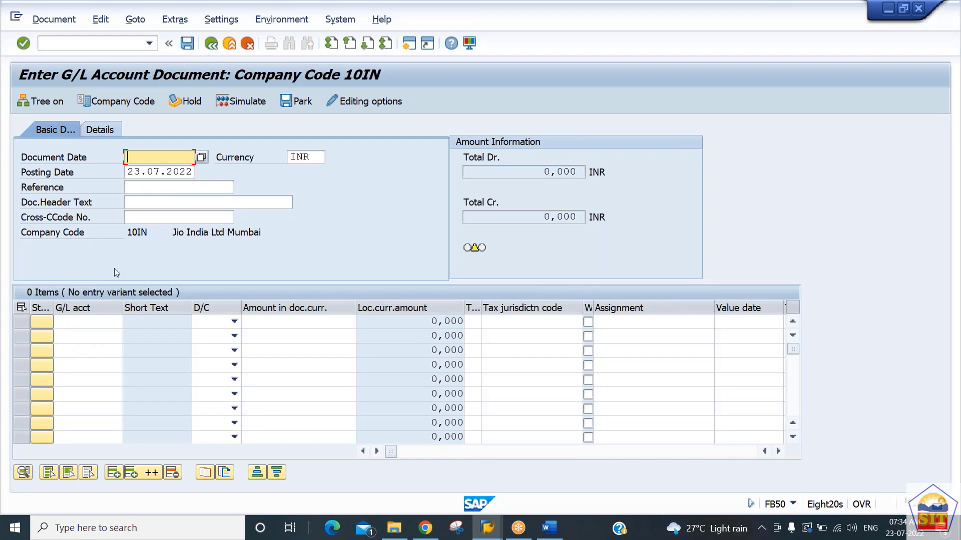
key(alt+Tab)
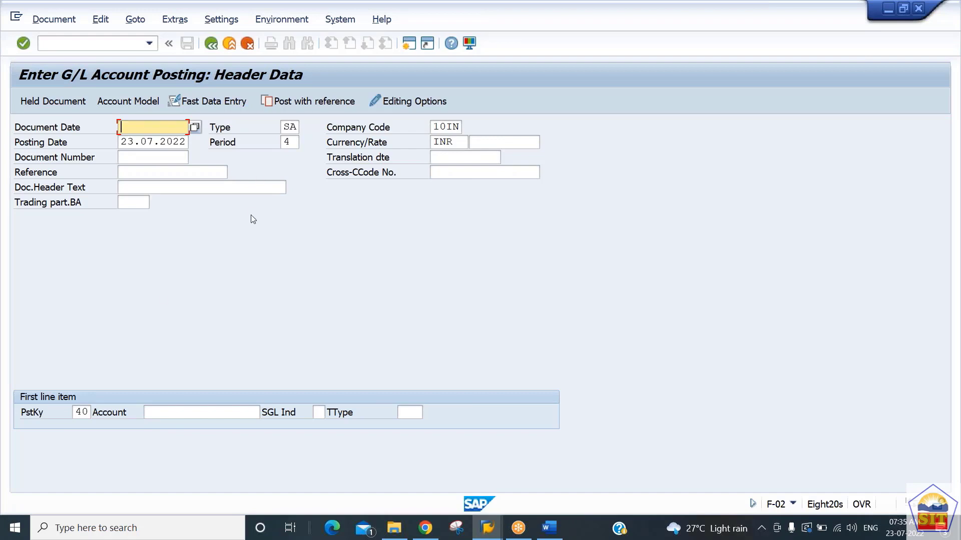
key(alt+Tab)
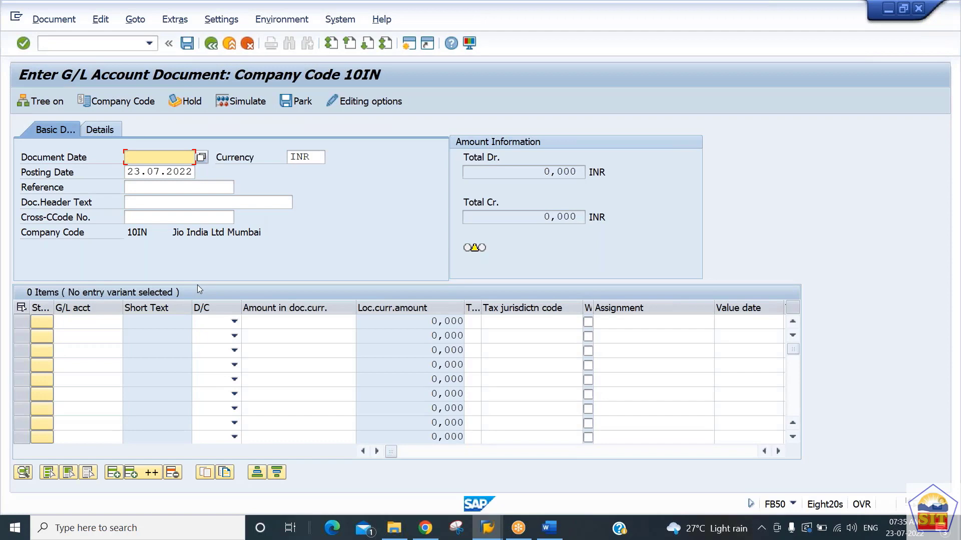
click(215, 322)
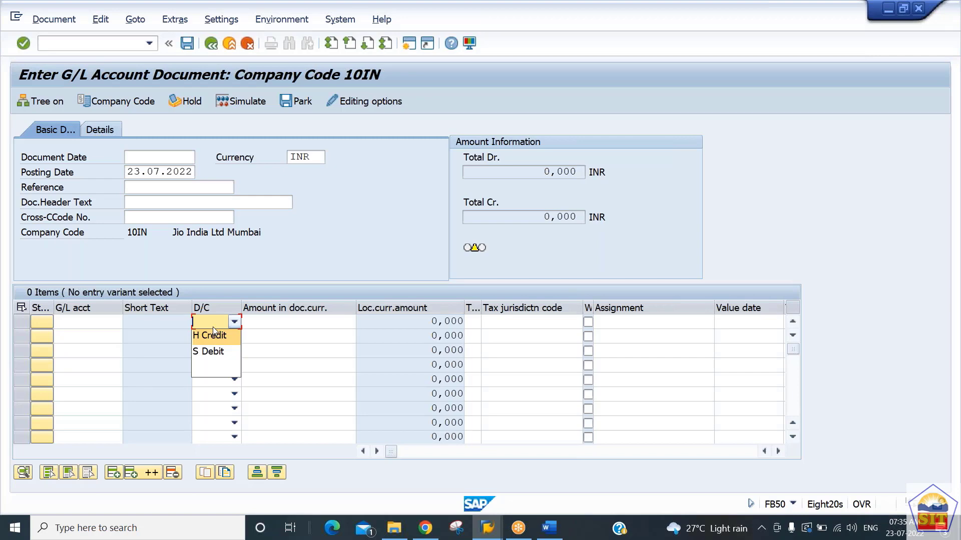
click(212, 327)
Step: In the F-02 session, set the document date to 23.07.2022 and start the first line item with G/L account 400100
key(alt+Tab)
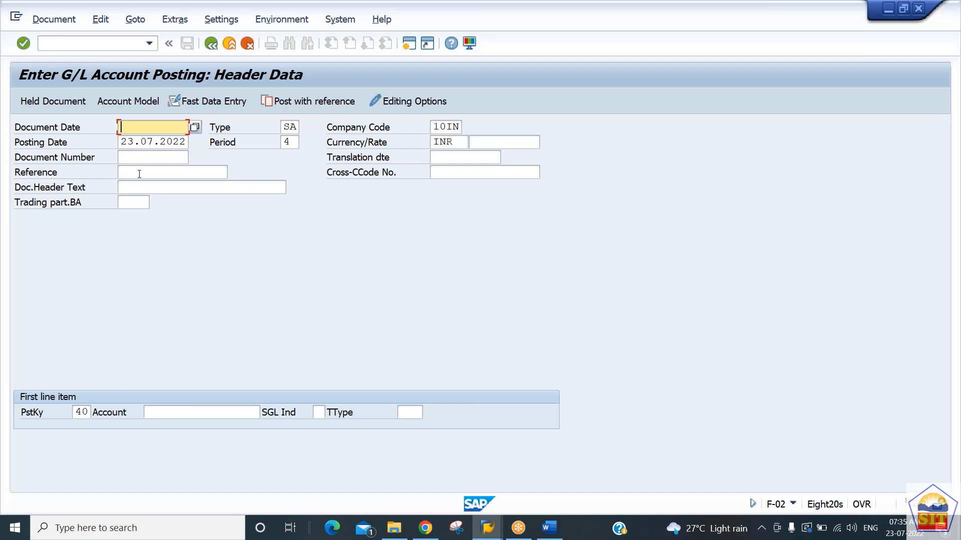
text(2)
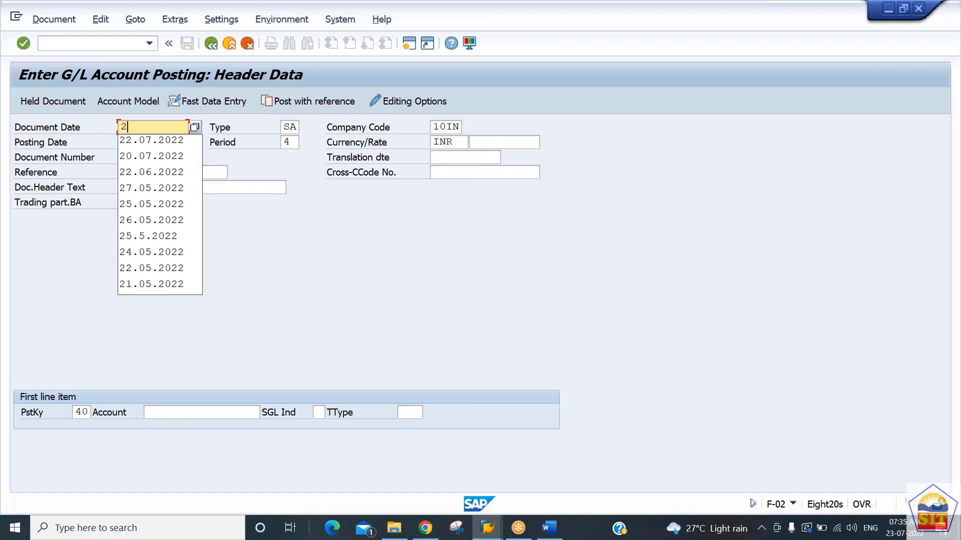
text(3.07.2022)
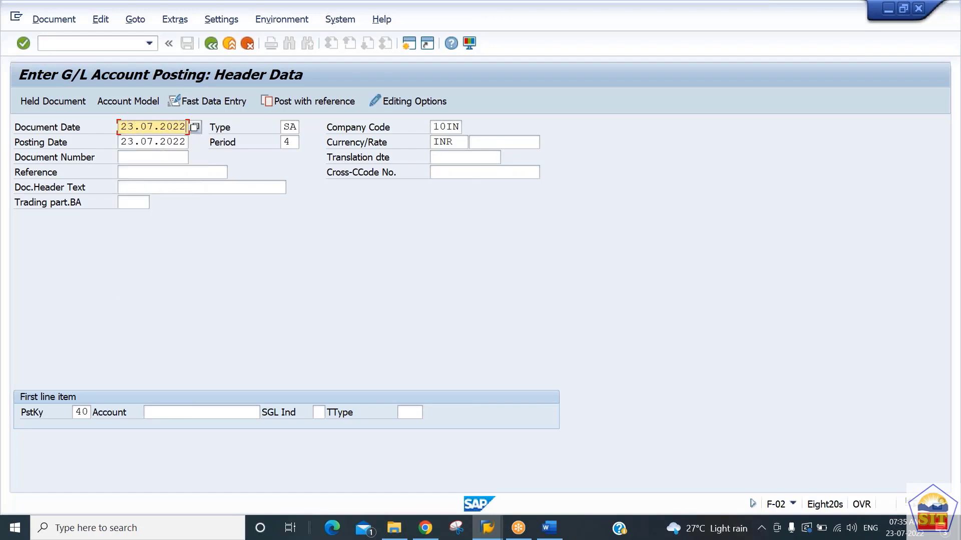
key(Tab)
key(Tab)
key(Tab)
key(Tab)
key(Tab)
key(Tab)
key(Tab)
key(Tab)
key(Tab)
key(Tab)
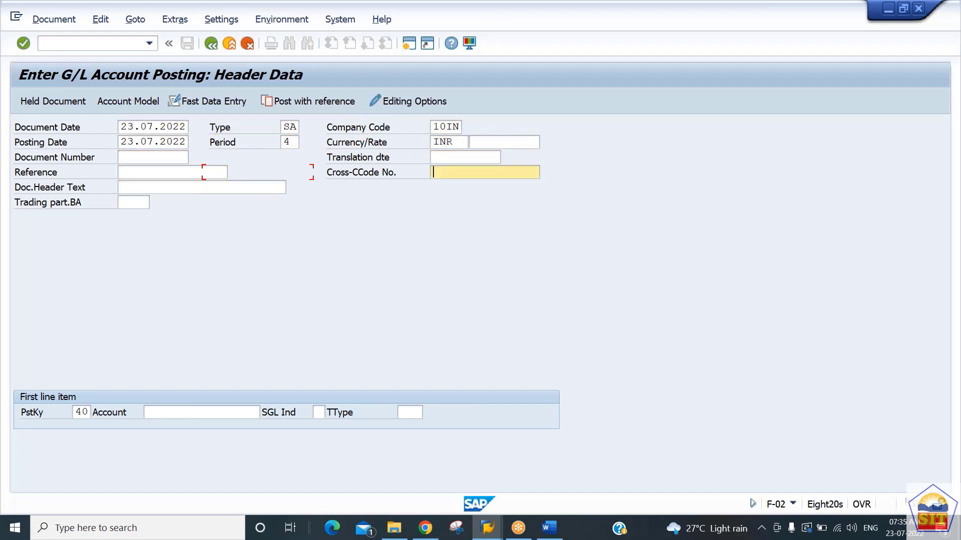
text(400100)
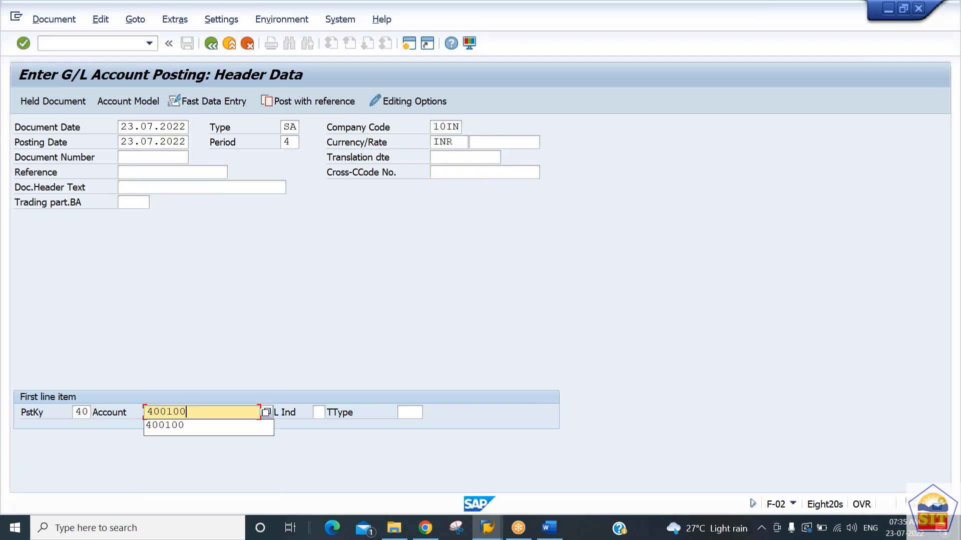
key(Return)
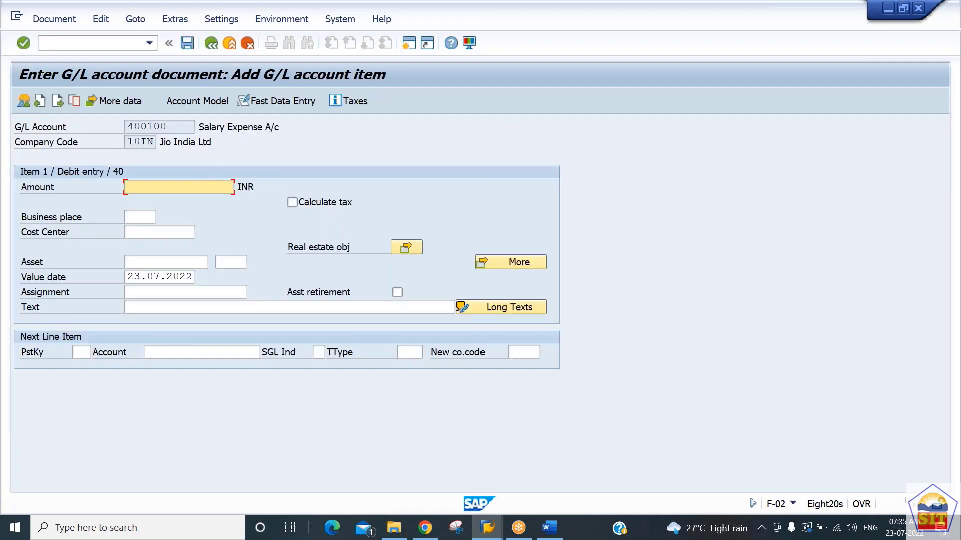
Step: Enter an amount of 90000 and the text "salary paid" for the salary expense debit item
text(90000)
key(Tab)
key(Tab)
key(Tab)
key(Tab)
key(Tab)
key(Tab)
key(Tab)
key(Tab)
key(Tab)
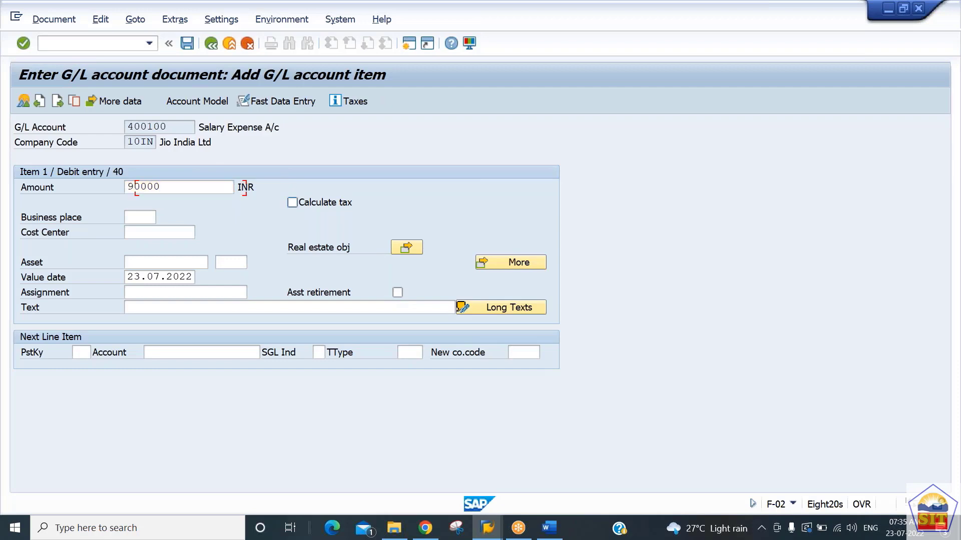
key(Tab)
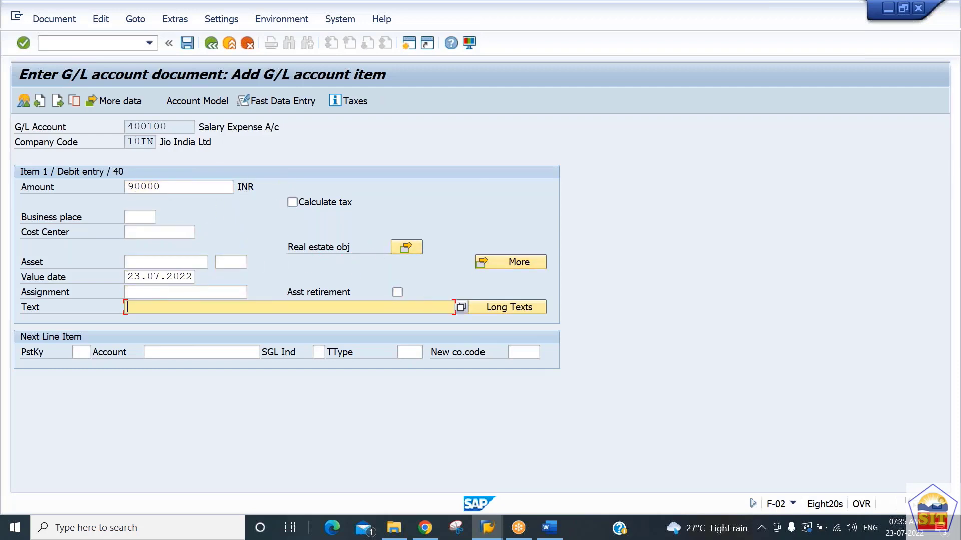
text(salary paid)
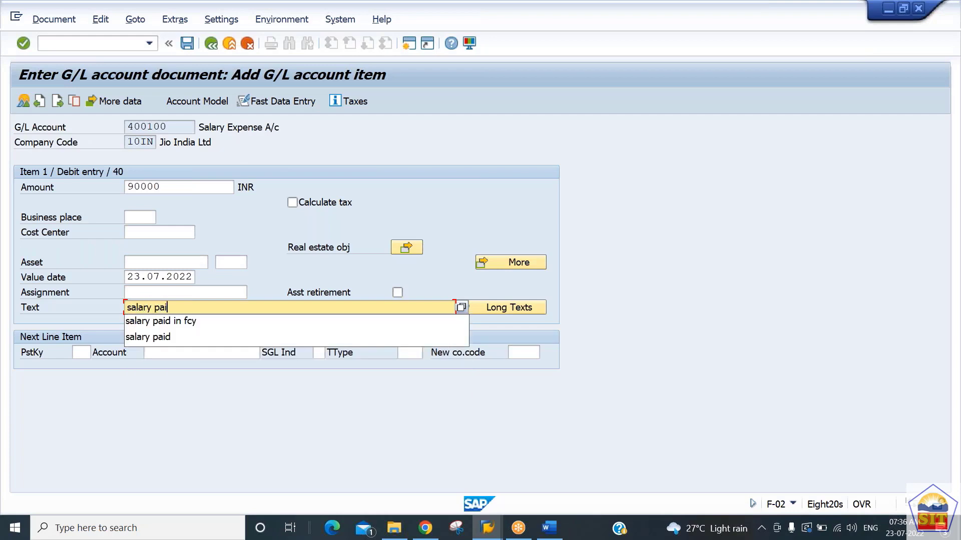
Step: Add the next line item with posting key 50 and G/L account 200100
key(Tab)
text(50)
key(Tab)
text(200100)
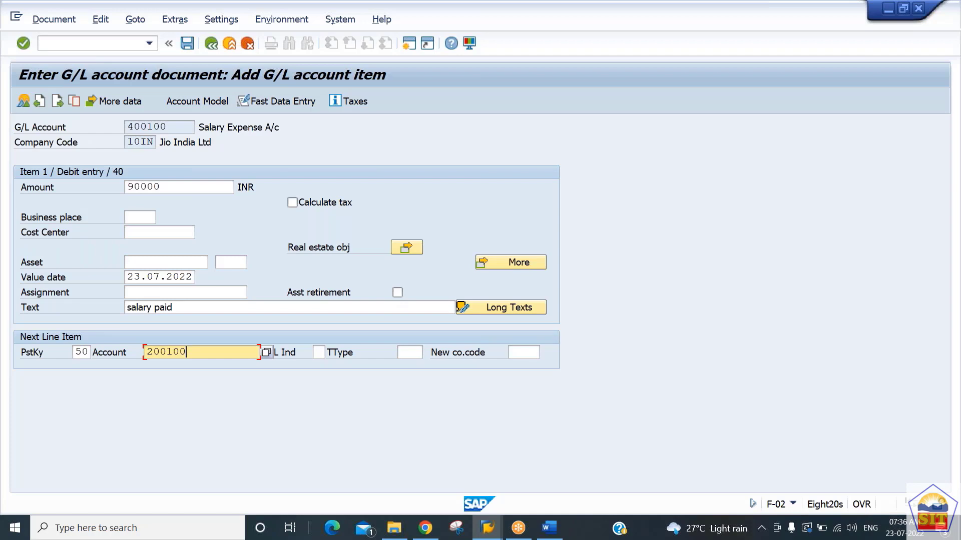
key(Return)
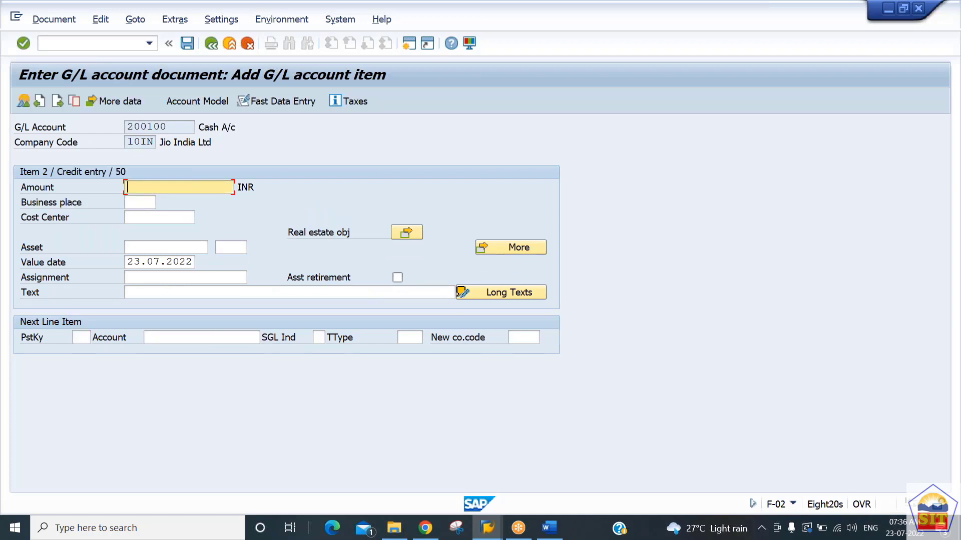
Step: Fill the cash credit item by entering * as the amount and + as the text
text(*)
key(Tab)
key(Tab)
key(Tab)
key(Tab)
key(Tab)
key(Tab)
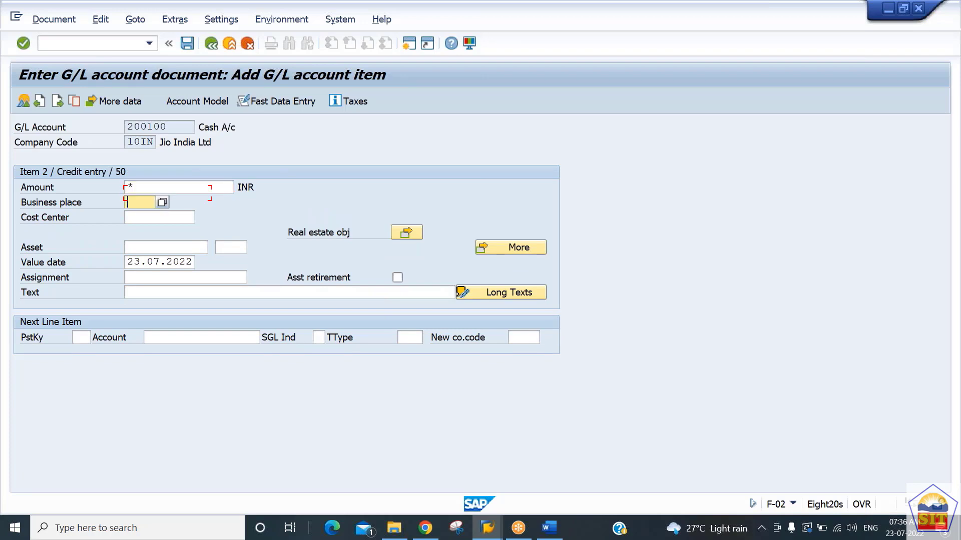
key(Tab)
key(Tab)
key(Tab)
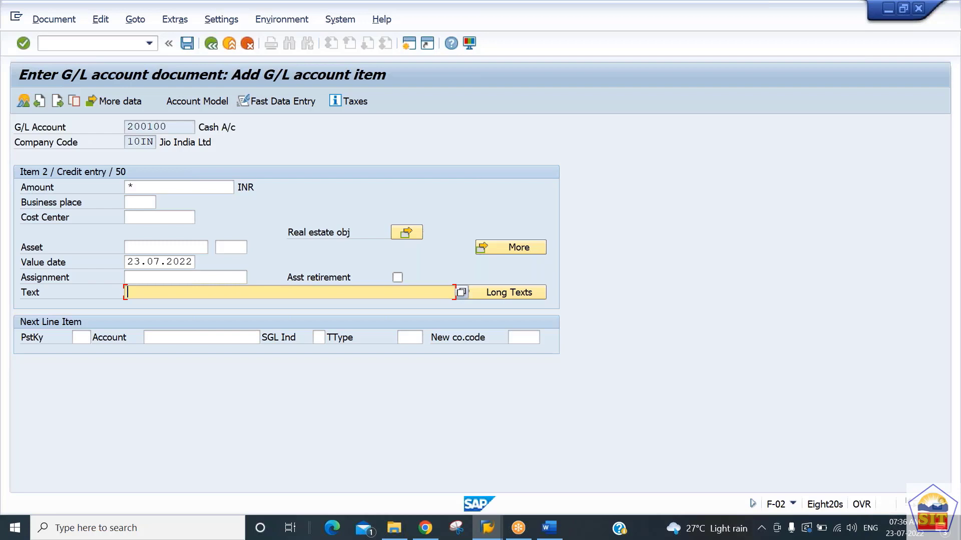
text(+)
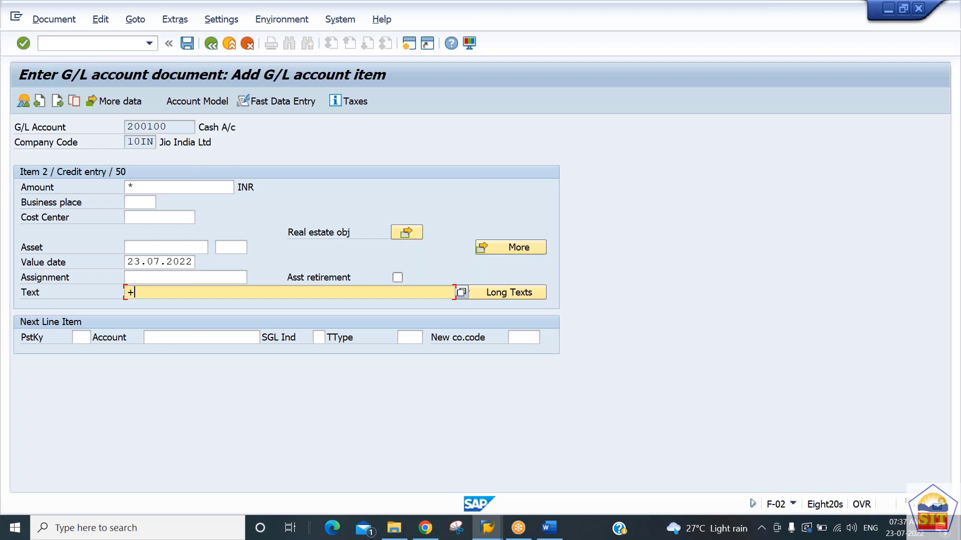
Step: Post the salary document from its document overview and open the posted document for display
click(24, 101)
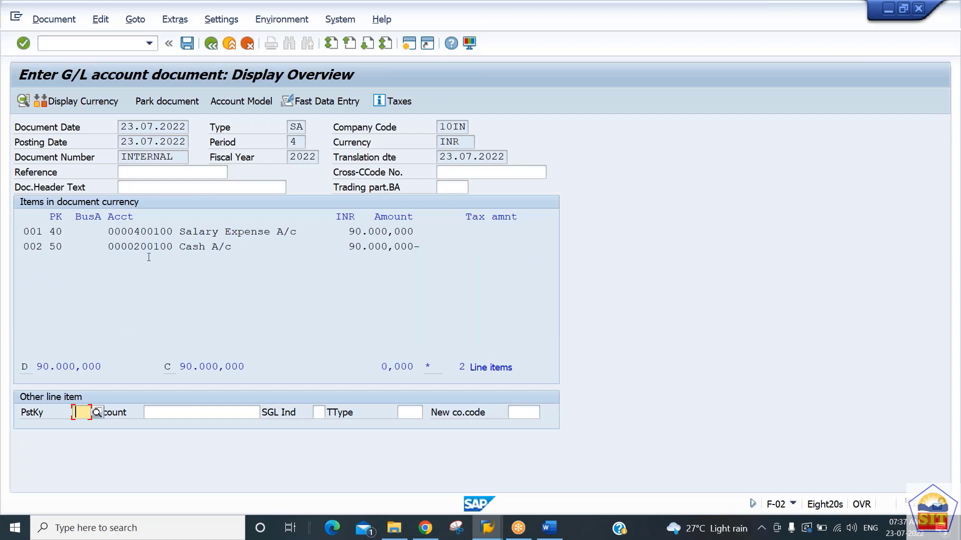
click(187, 44)
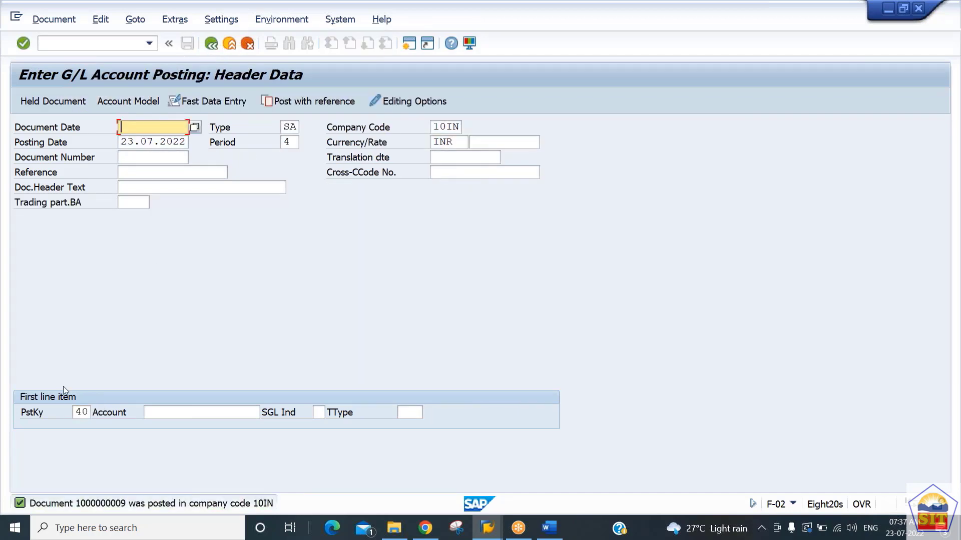
click(59, 25)
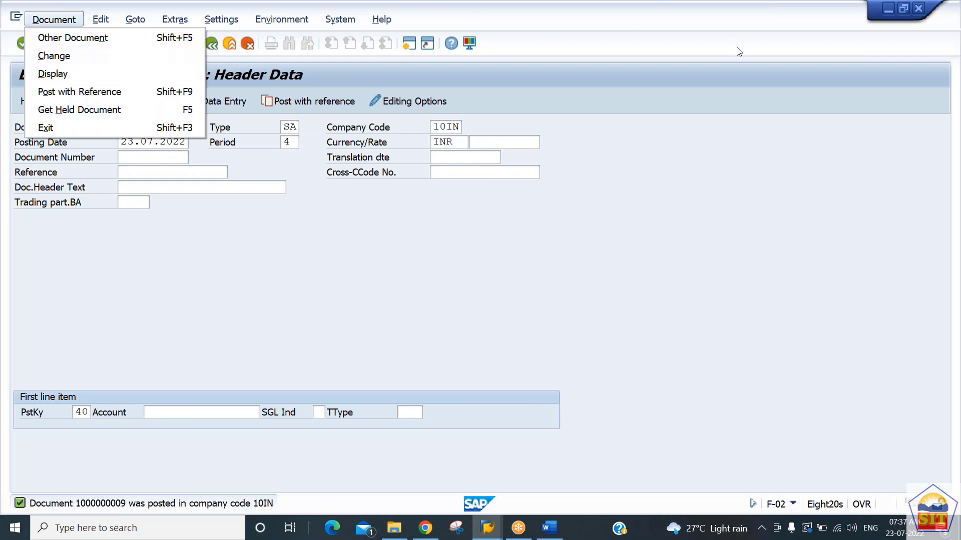
key(Escape)
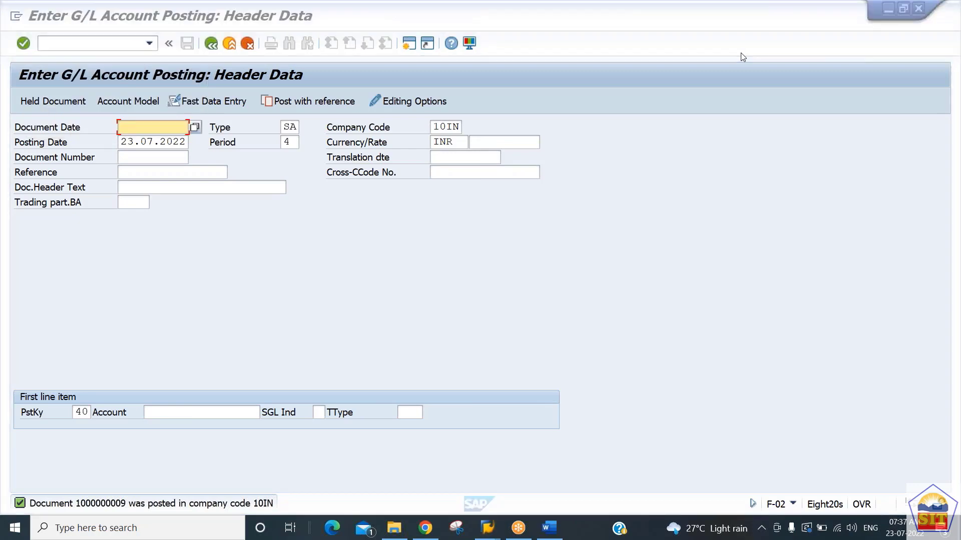
click(46, 22)
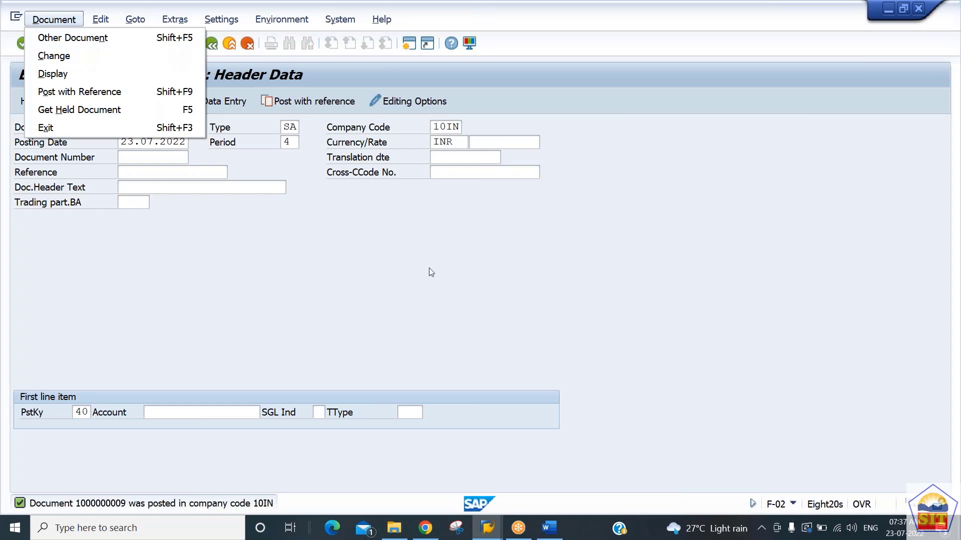
click(108, 80)
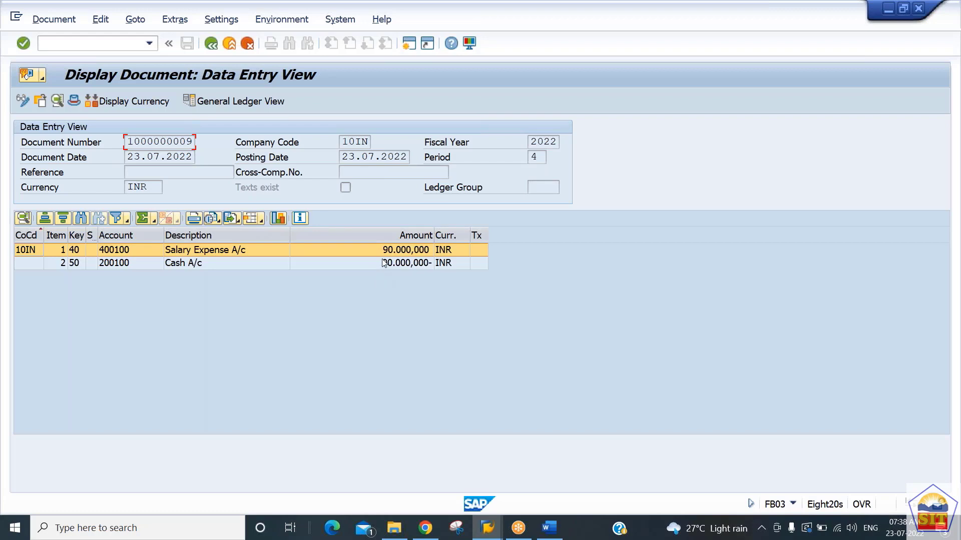
Step: Show the posted document's amounts in Group Currency, moving the currency dialog clear of the line items
click(124, 105)
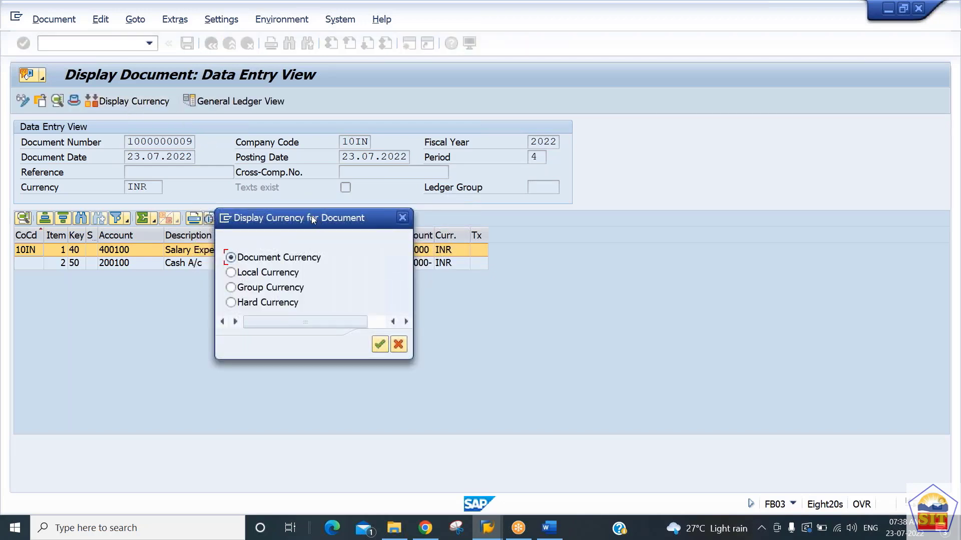
drag(311, 218, 686, 127)
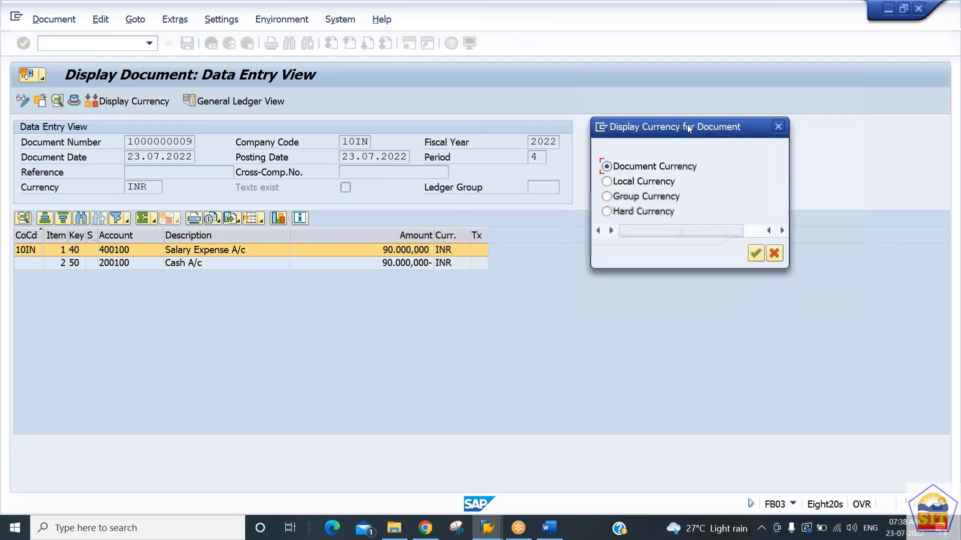
click(627, 198)
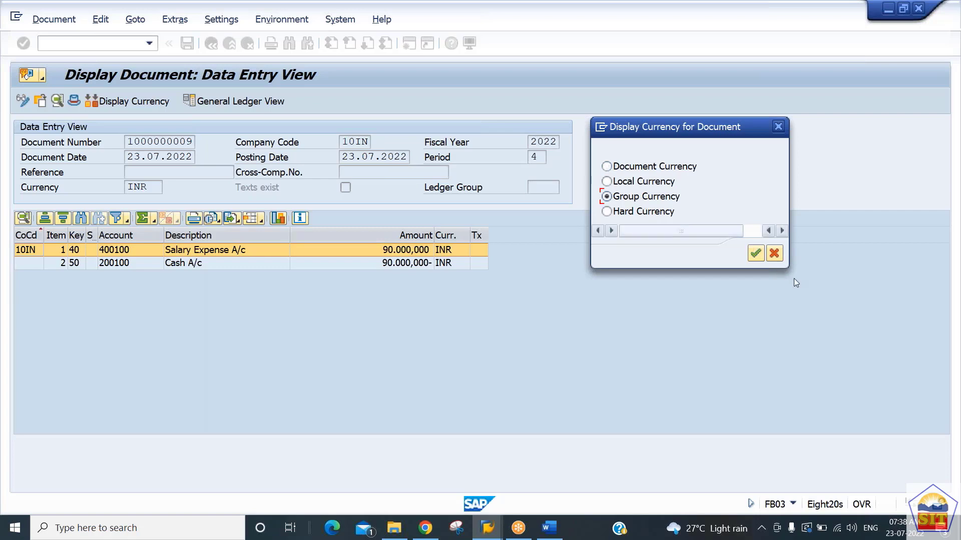
click(754, 254)
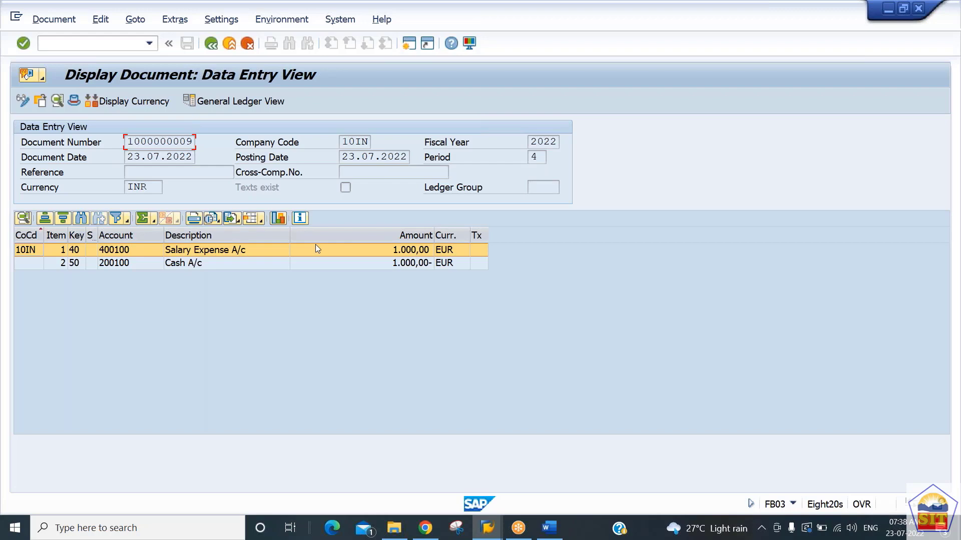
Step: Switch the document's display currency to Hard Currency, moving the selection dialog clear of the line items
click(133, 104)
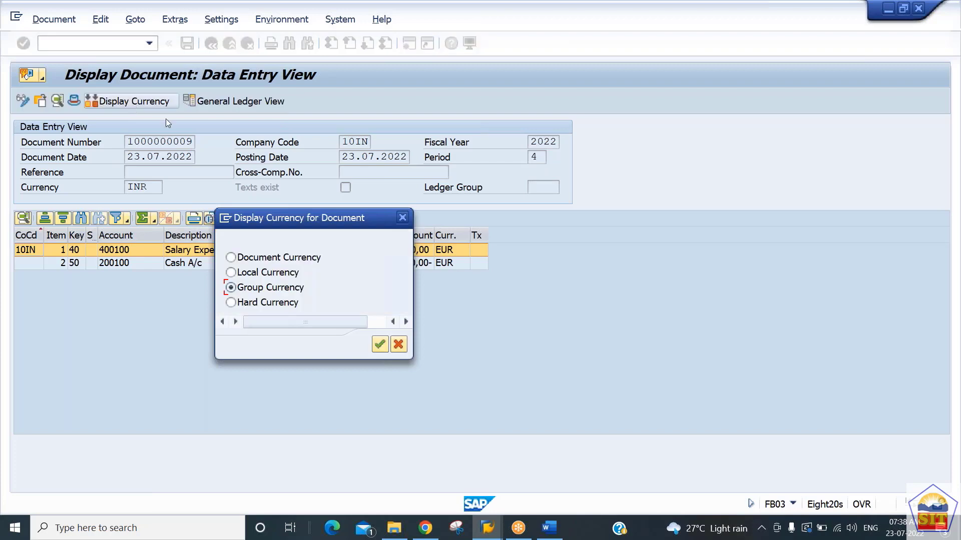
drag(326, 216, 724, 181)
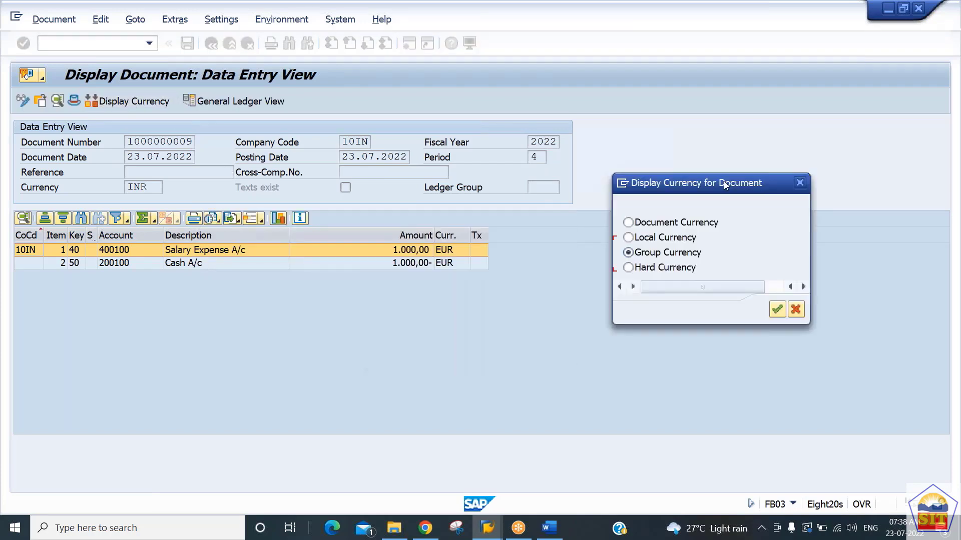
click(663, 269)
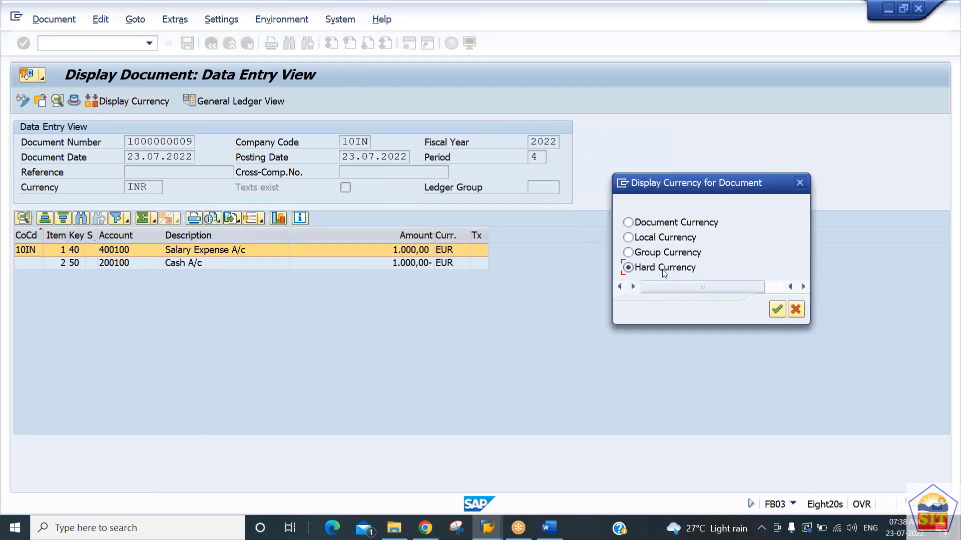
click(777, 310)
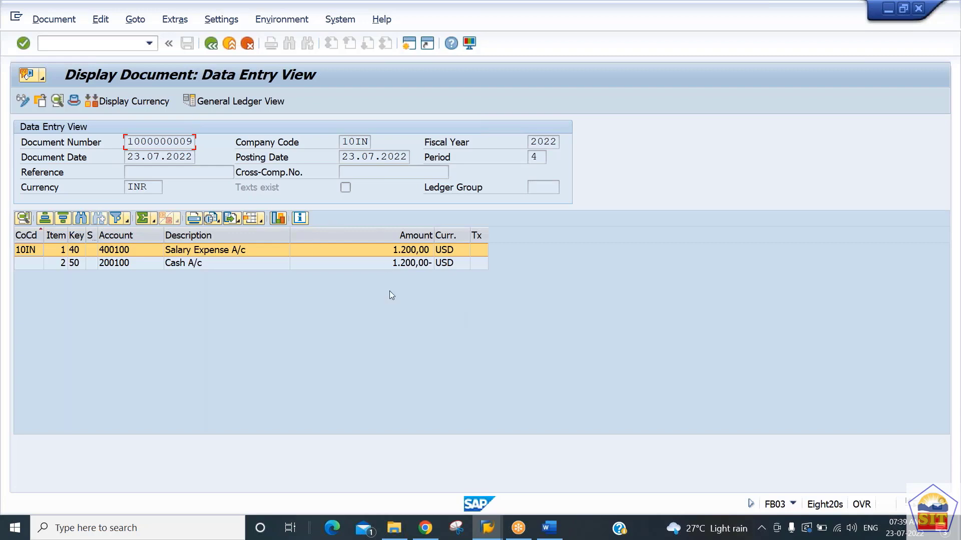
Step: List company code 10IN's documents for document numbers 1 to all in fiscal year 2022
key(F3)
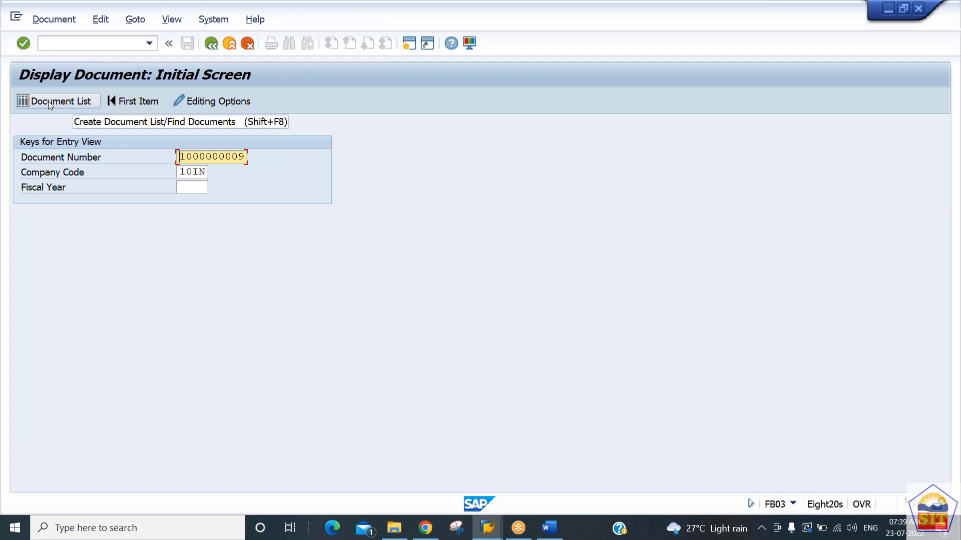
click(48, 101)
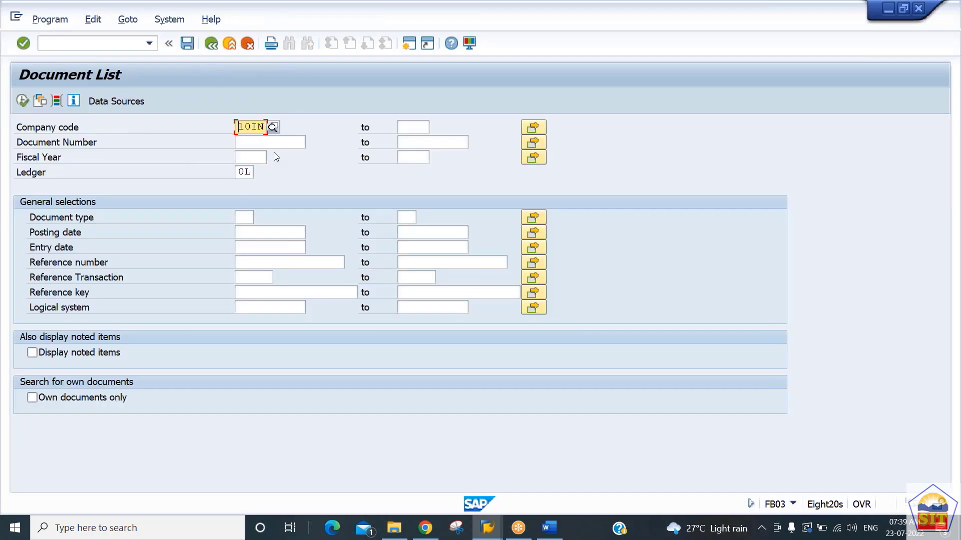
click(262, 142)
text(1)
key(Tab)
text(all)
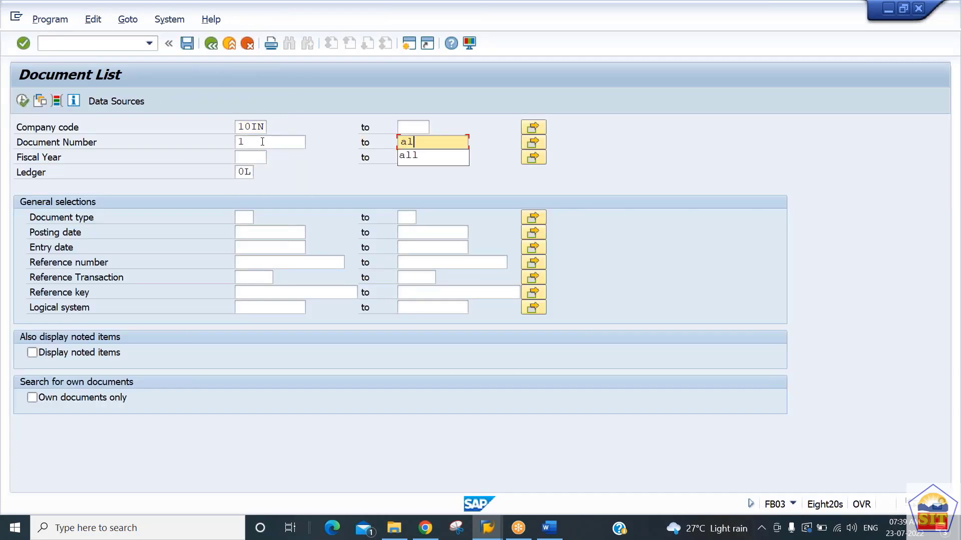
key(Tab)
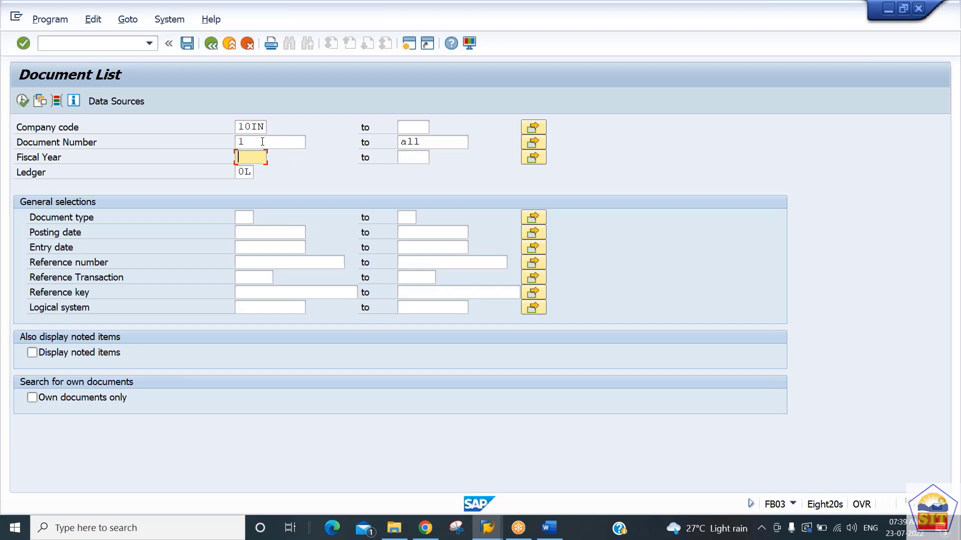
text(2022)
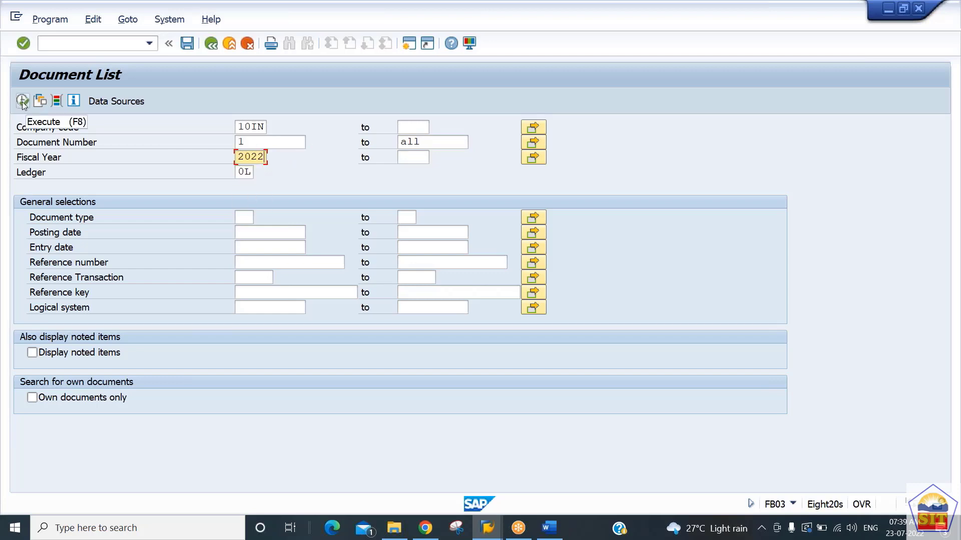
click(22, 101)
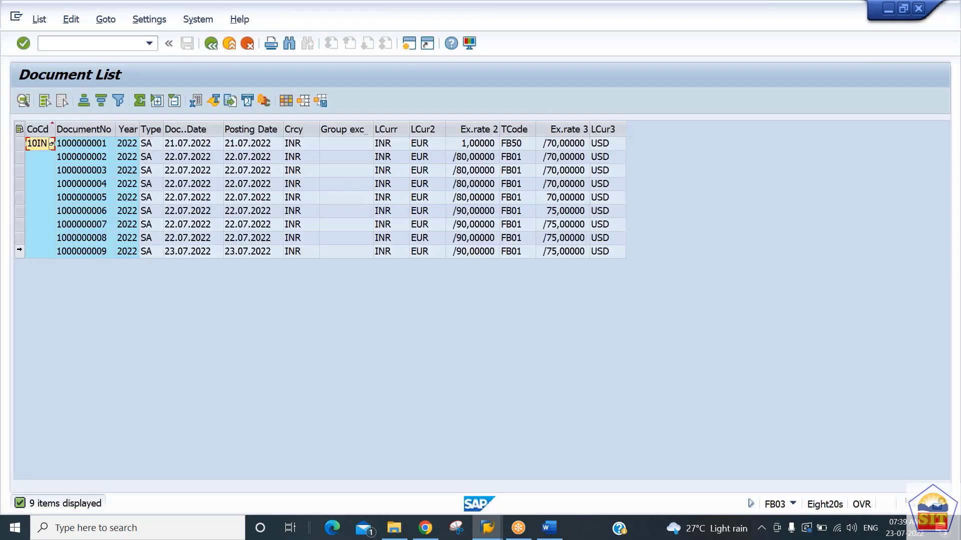
Step: Examine the local currencies and exchange rates 2 and 3 of the document dated 23.07.2022 in the list
click(19, 250)
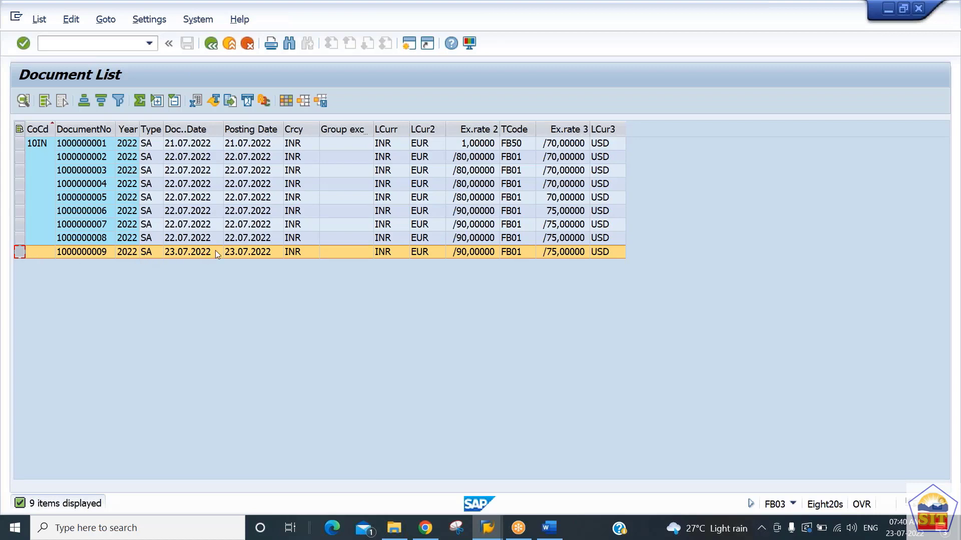
click(472, 252)
click(379, 254)
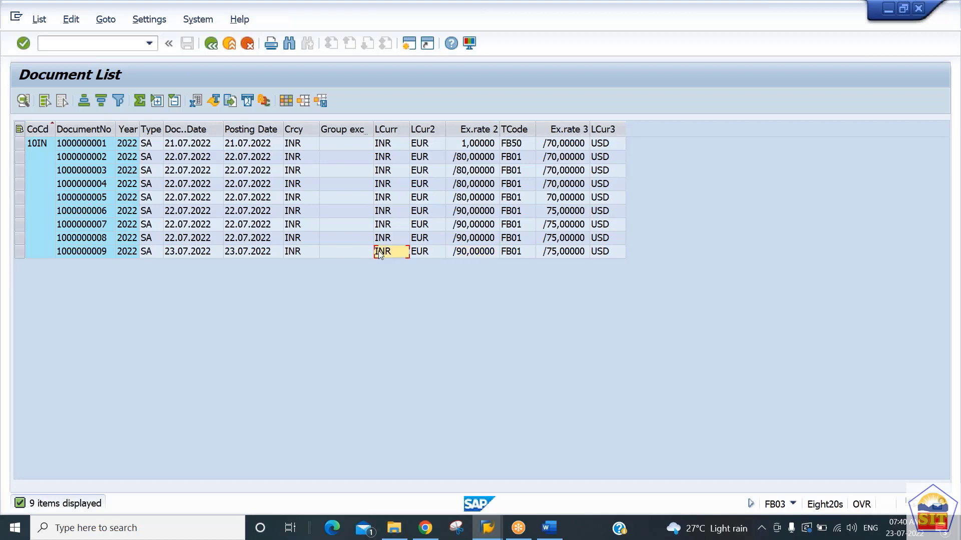
click(419, 254)
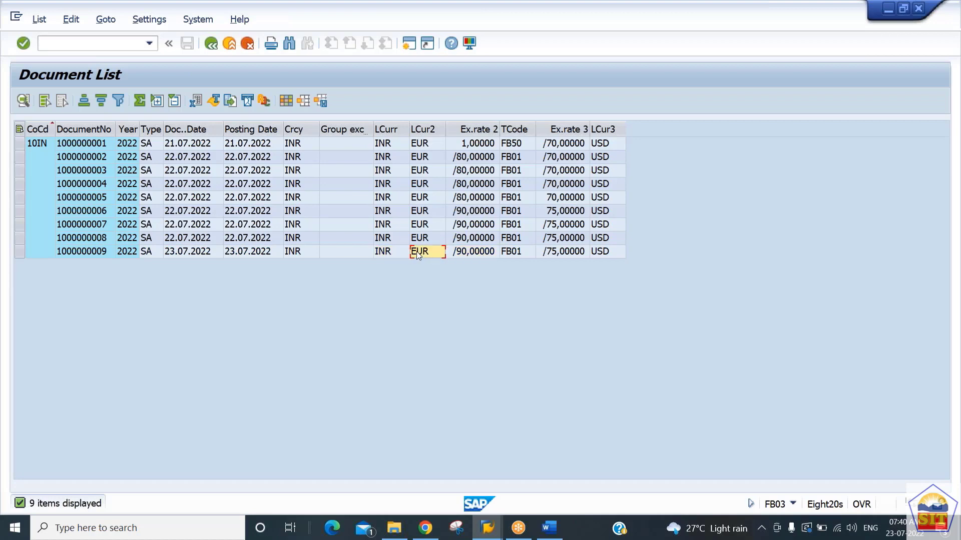
click(456, 254)
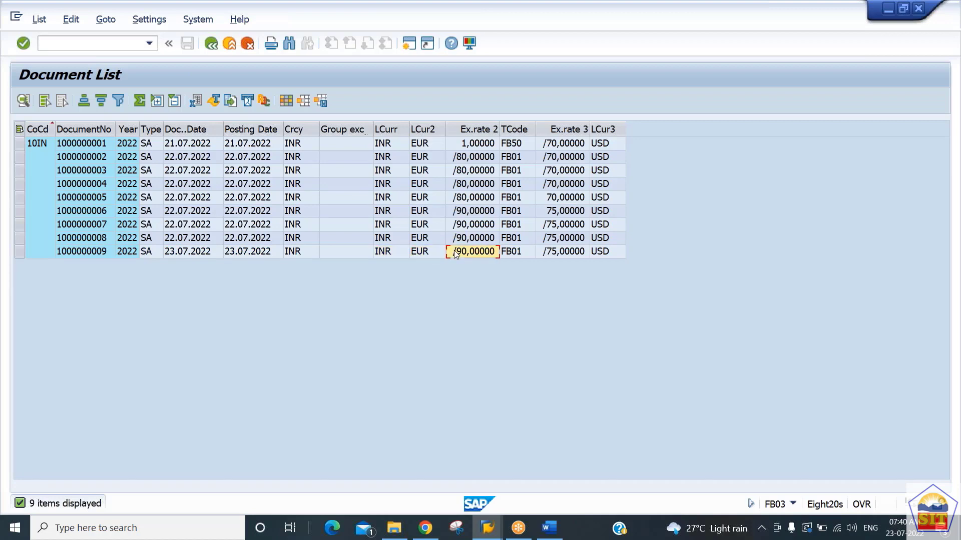
click(390, 253)
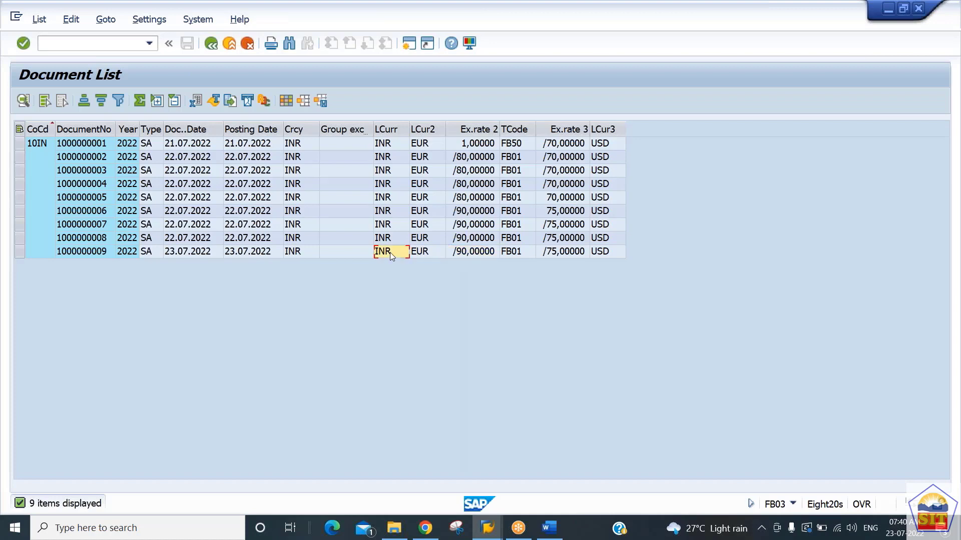
click(556, 251)
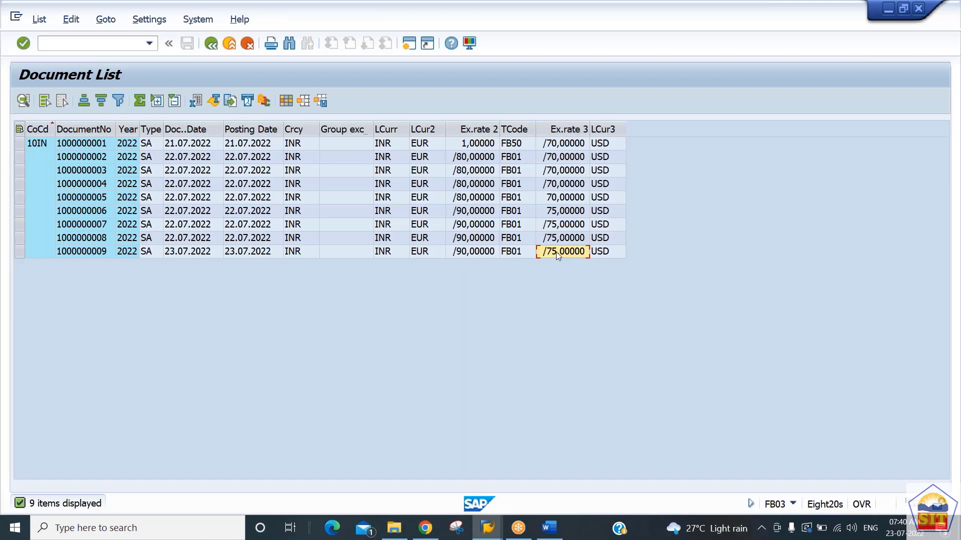
Step: Switch to the G/L document entry session and open the currency exchange rates table with transaction OB08
key(alt+Tab)
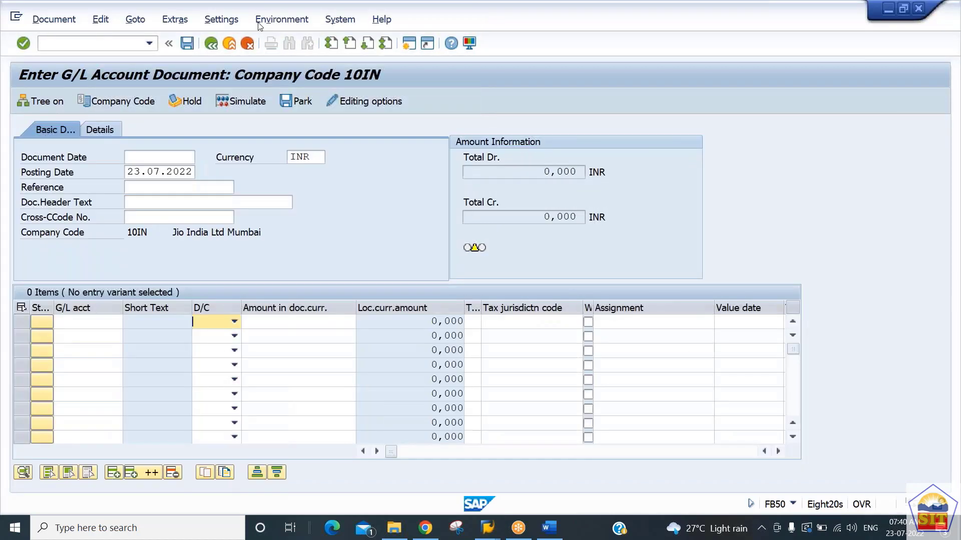
click(83, 45)
text(/nob08)
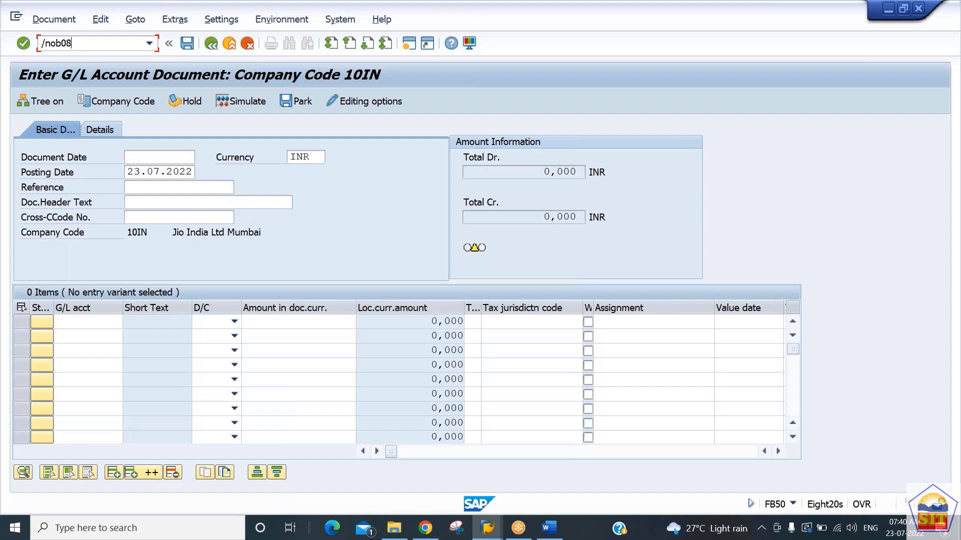
key(Return)
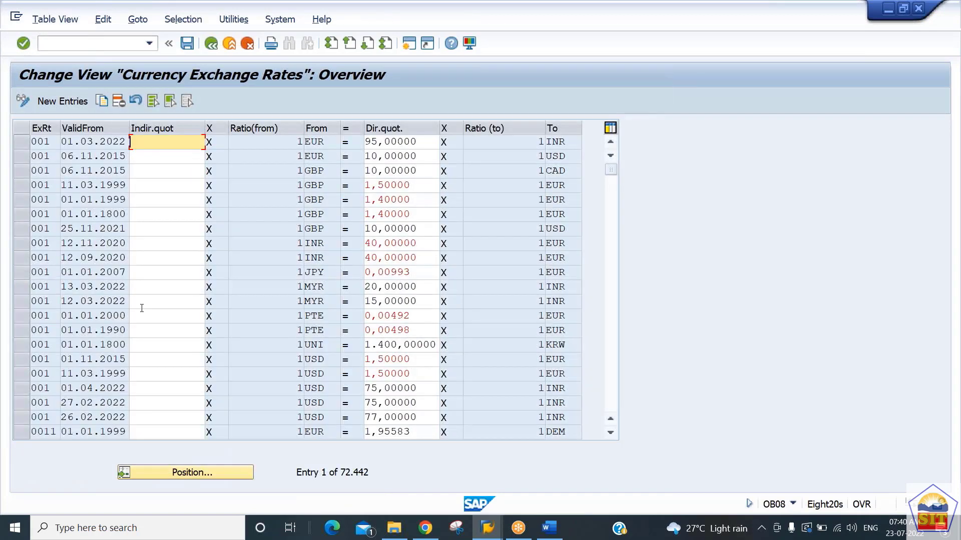
Step: Position the exchange rates table at rate type M, from currency INR to currency USD
click(205, 473)
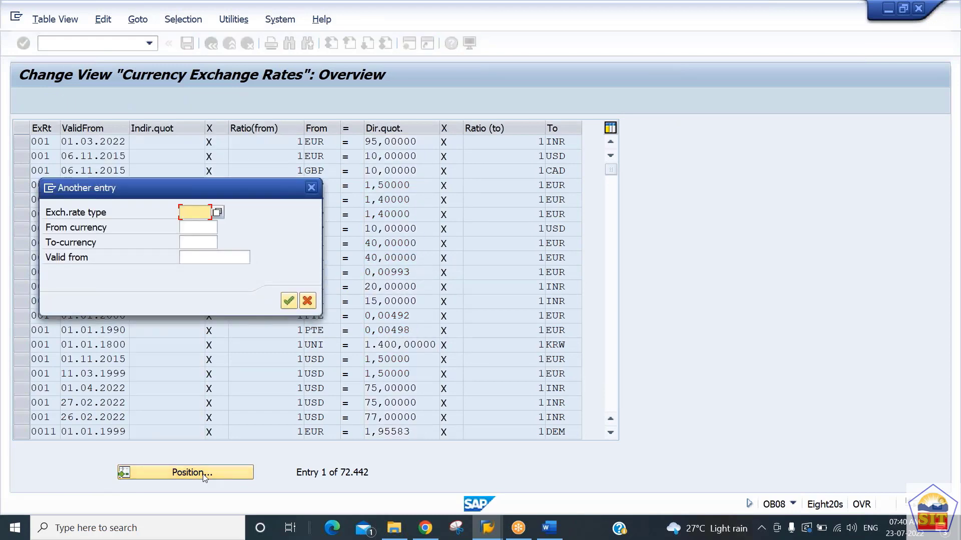
text(m)
key(Tab)
key(Tab)
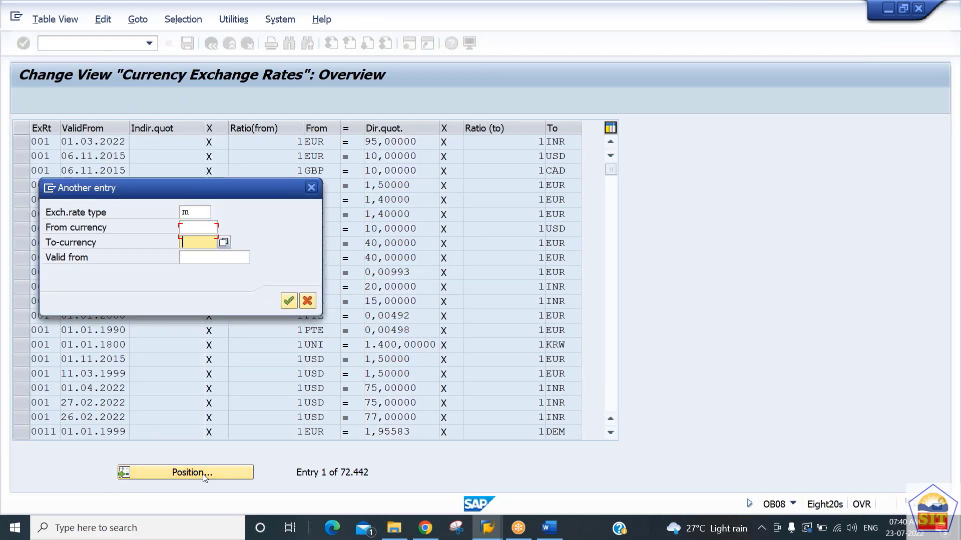
key(shift+Tab)
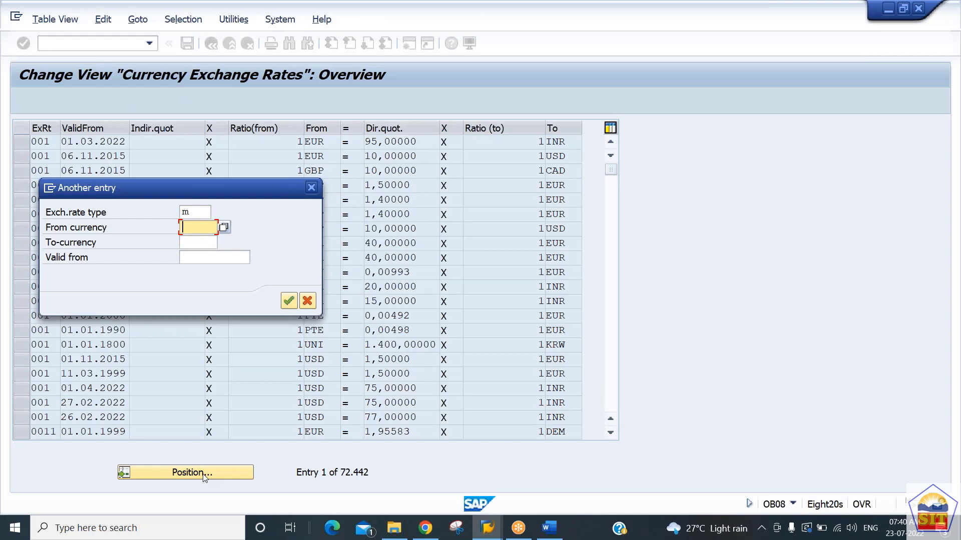
key(shift+Tab)
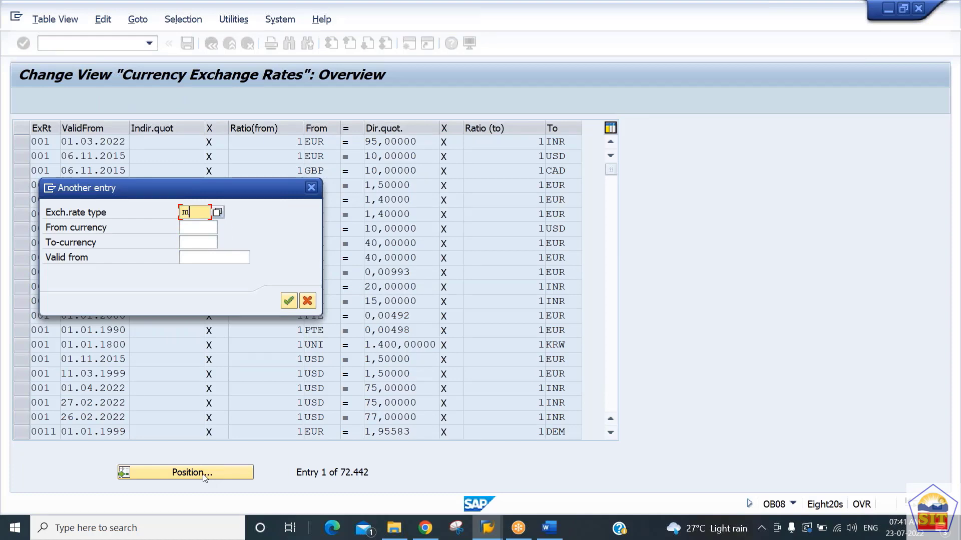
key(Tab)
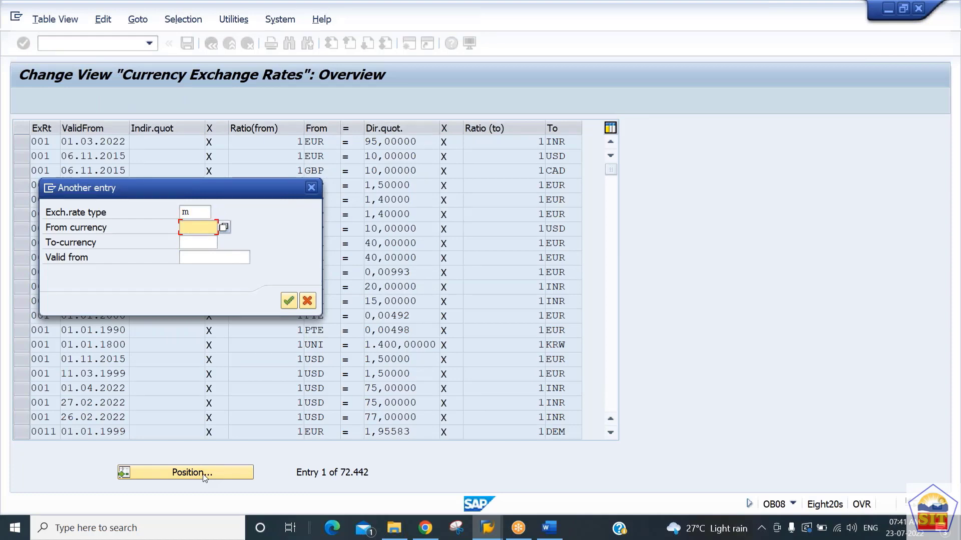
text(inr)
key(Tab)
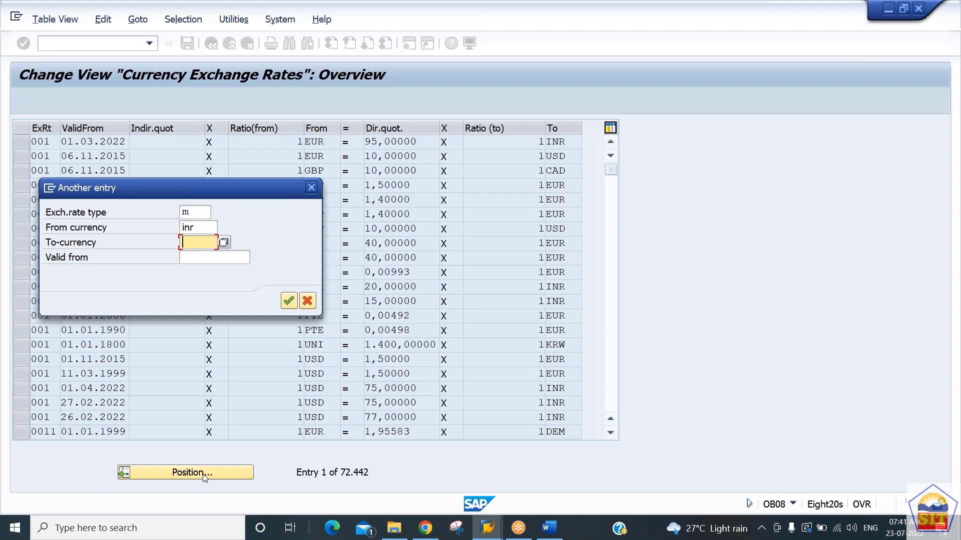
text(usd)
key(Return)
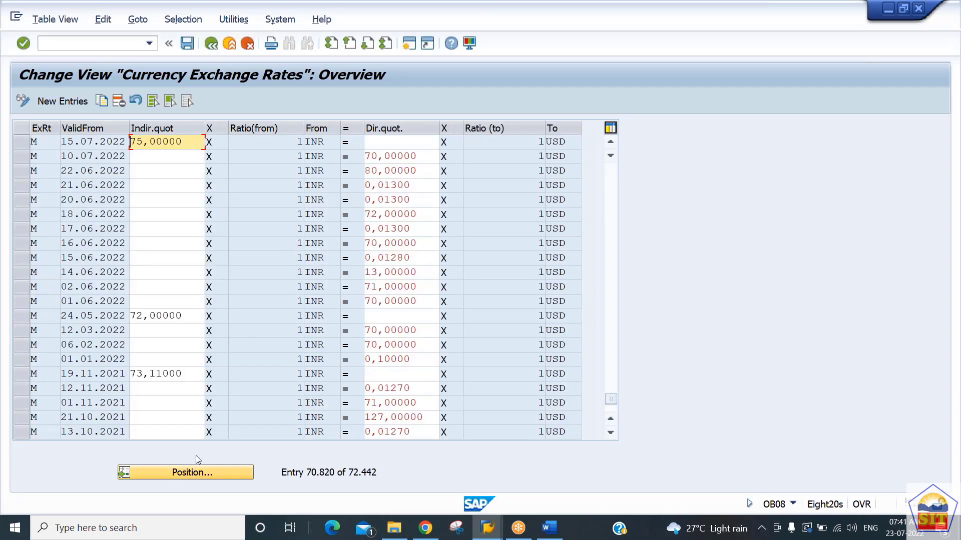
Step: Examine the valid-from date and indirect quotation of the latest INR to USD rate entry
click(22, 142)
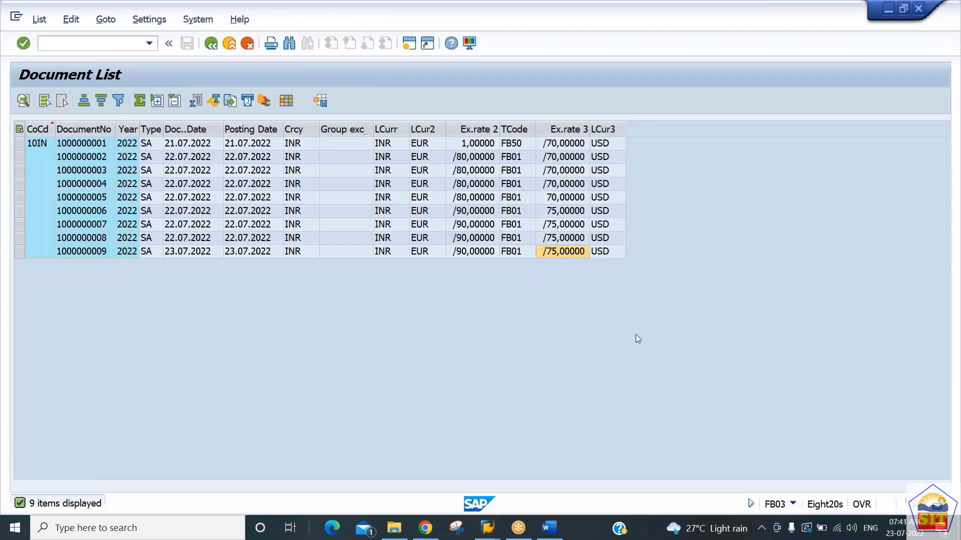
click(635, 335)
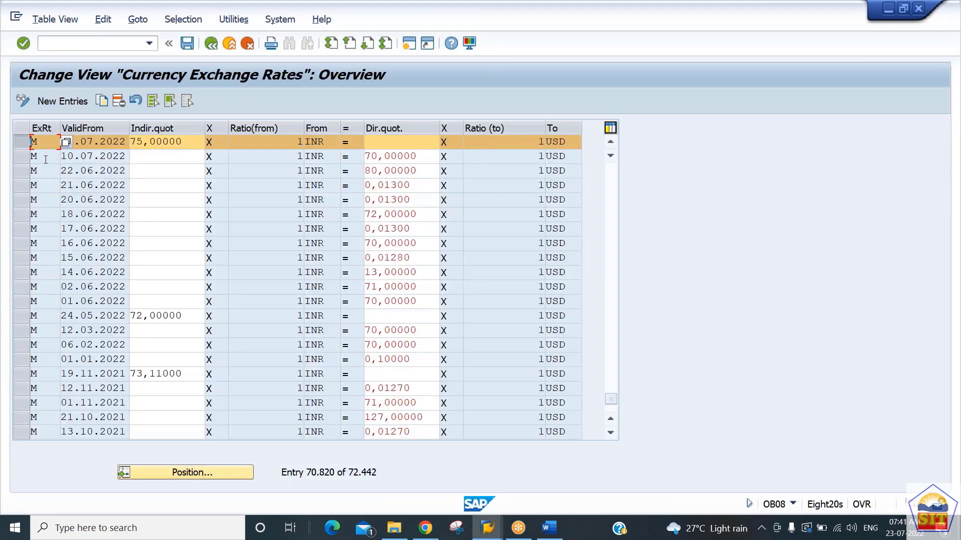
click(20, 142)
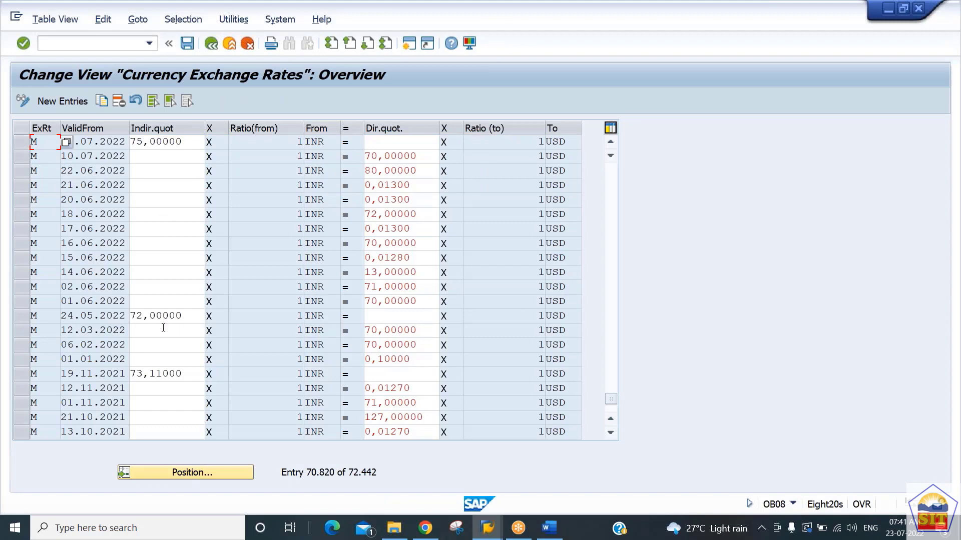
click(191, 472)
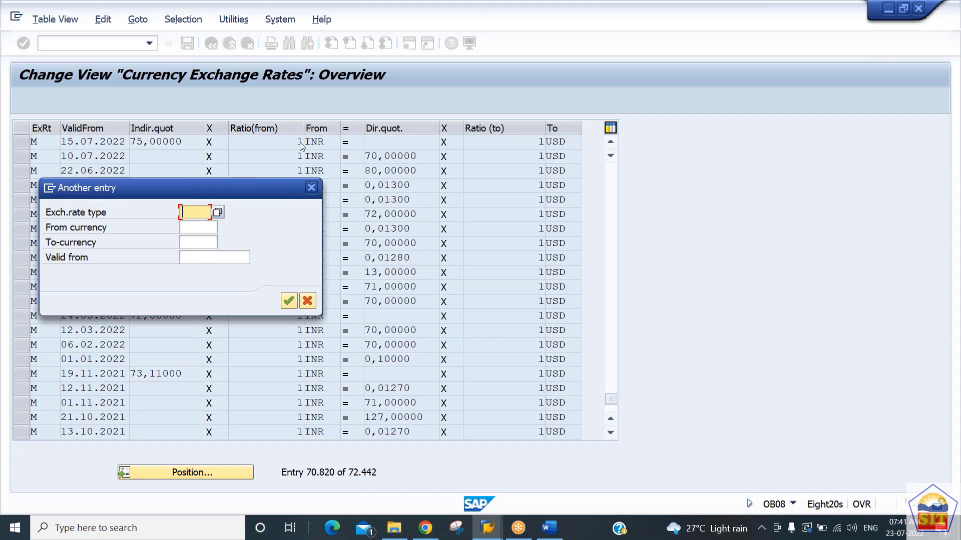
click(313, 189)
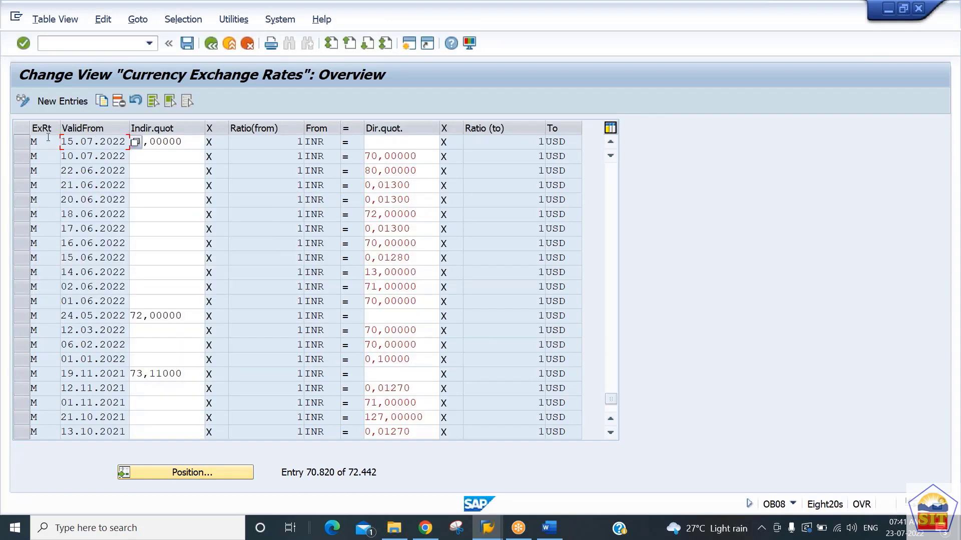
click(21, 143)
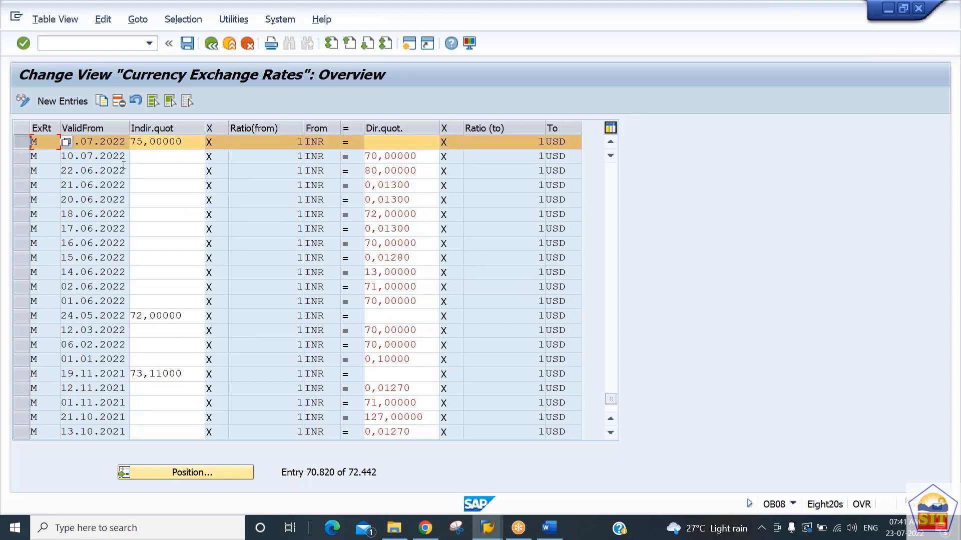
click(108, 141)
click(22, 147)
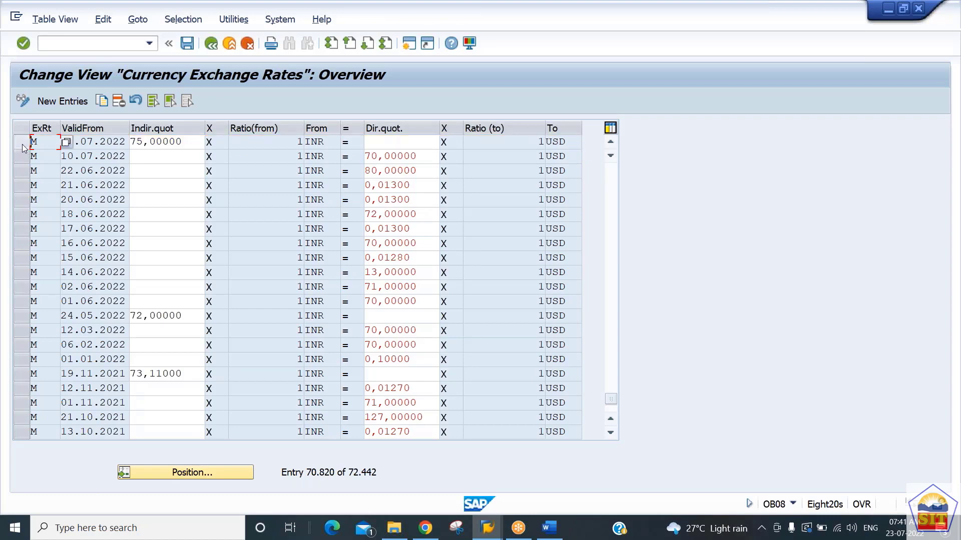
click(88, 142)
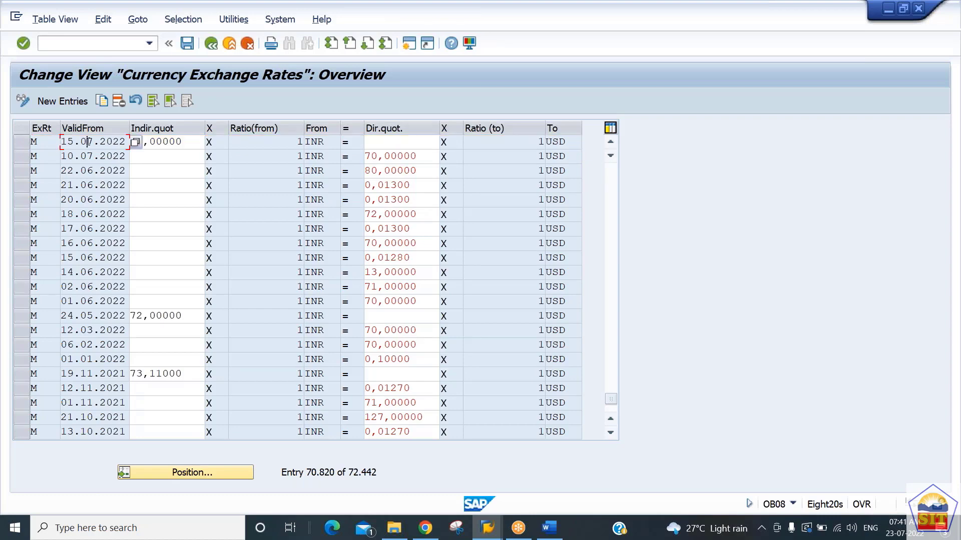
Step: Position the exchange rates table at rate type M from INR to EUR and select the latest entry for checking
click(202, 473)
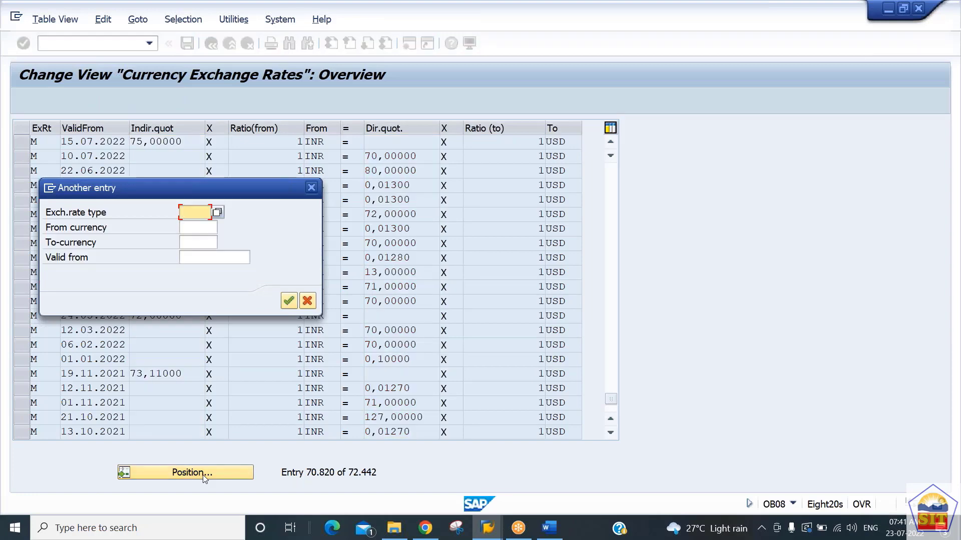
text(inr)
key(Tab)
text(eur)
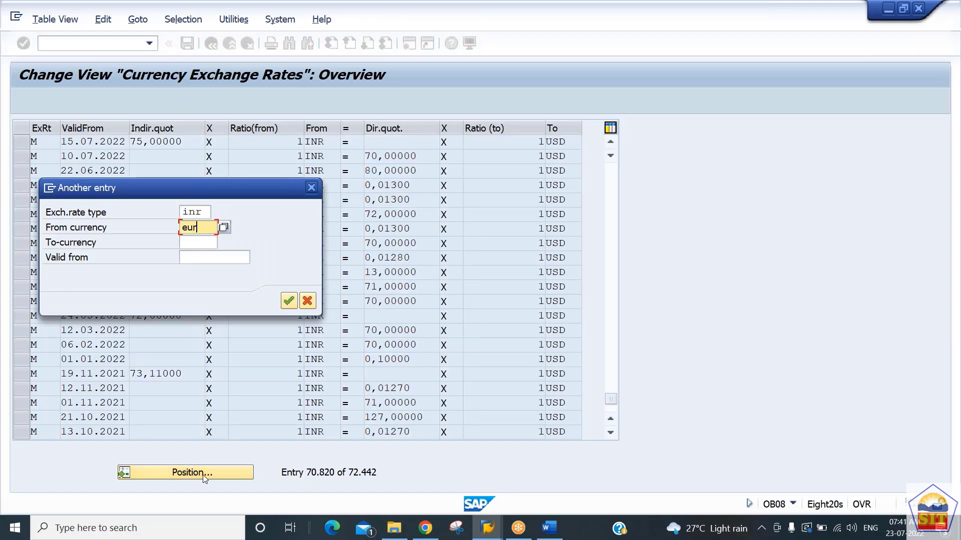
key(shift+Tab)
key(BackSpace)
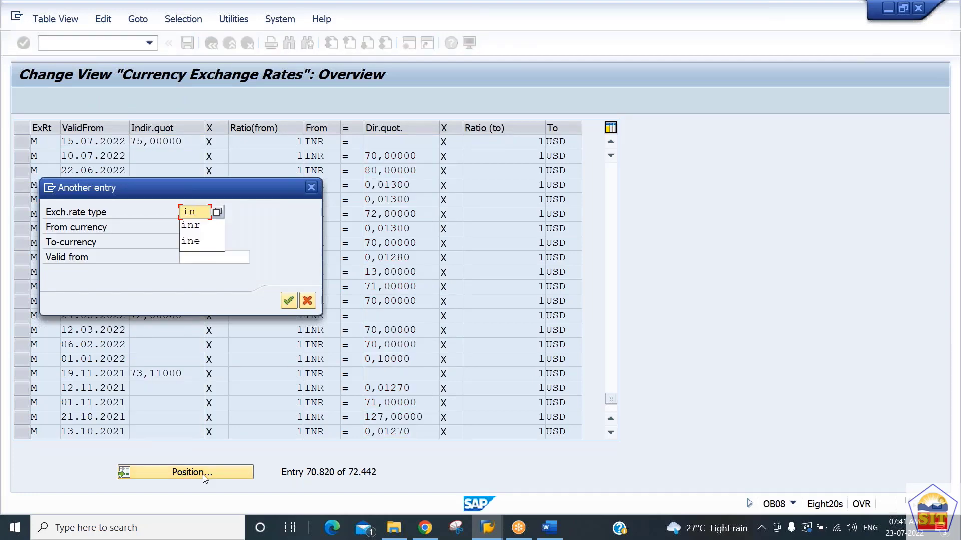
key(BackSpace)
key(BackSpace)
text(m)
key(Tab)
key(BackSpace)
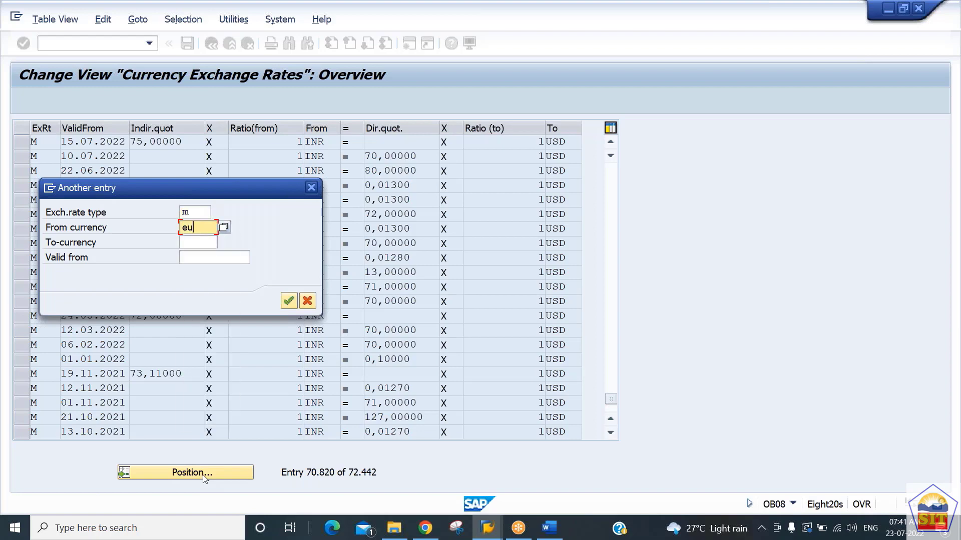
key(BackSpace)
key(BackSpace)
text(inr)
key(Tab)
text(usd)
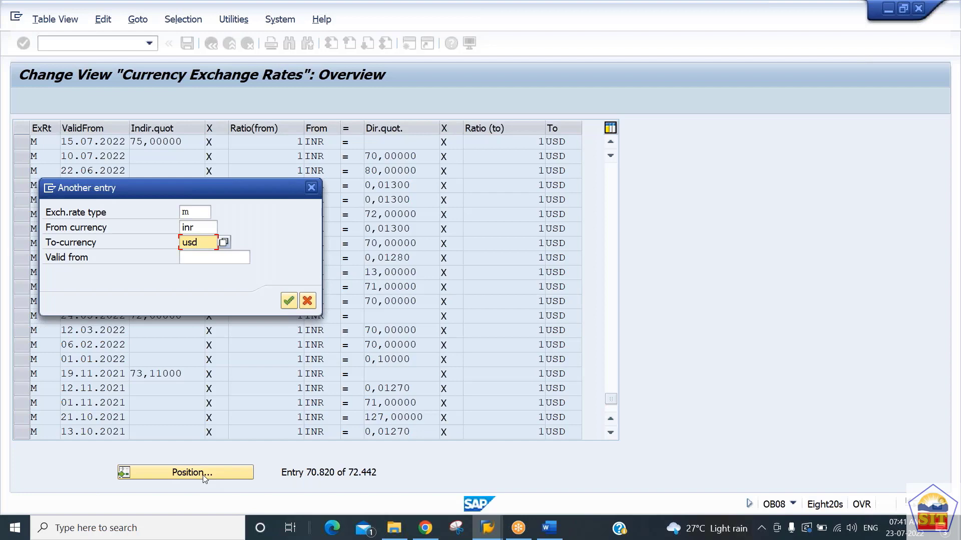
key(BackSpace)
key(BackSpace)
key(BackSpace)
text(eur)
key(Return)
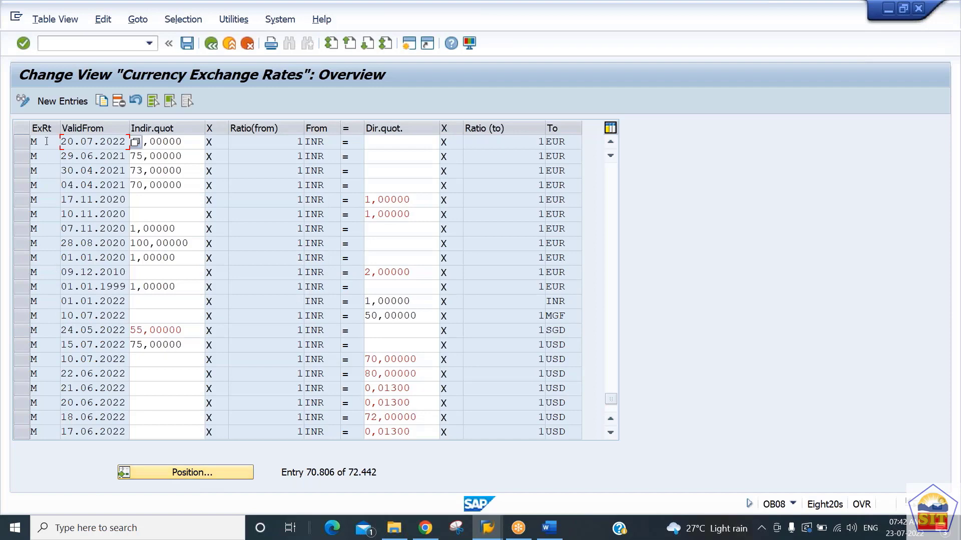
click(22, 143)
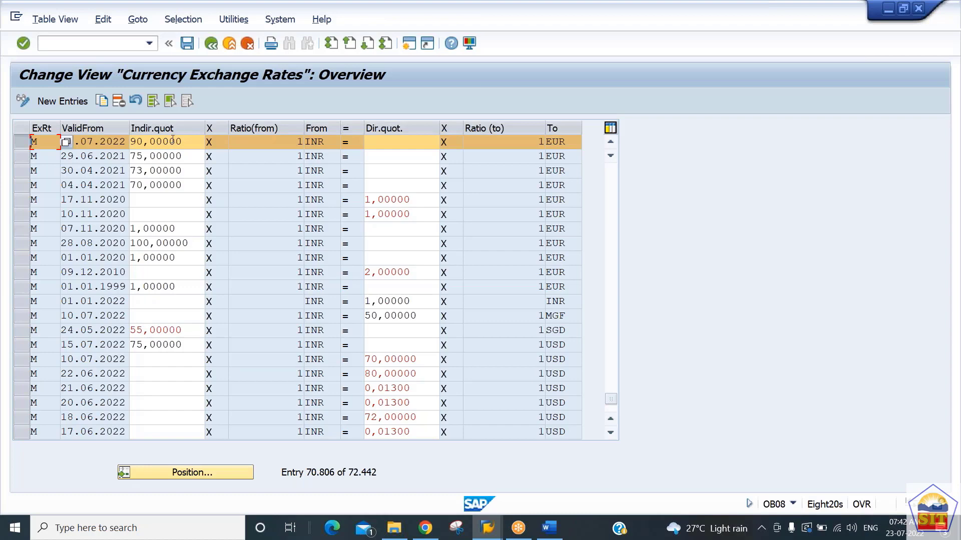
Step: Return to the document list session, check exchange rate 2 of the 23.07.2022 document and open that document
key(alt+Tab)
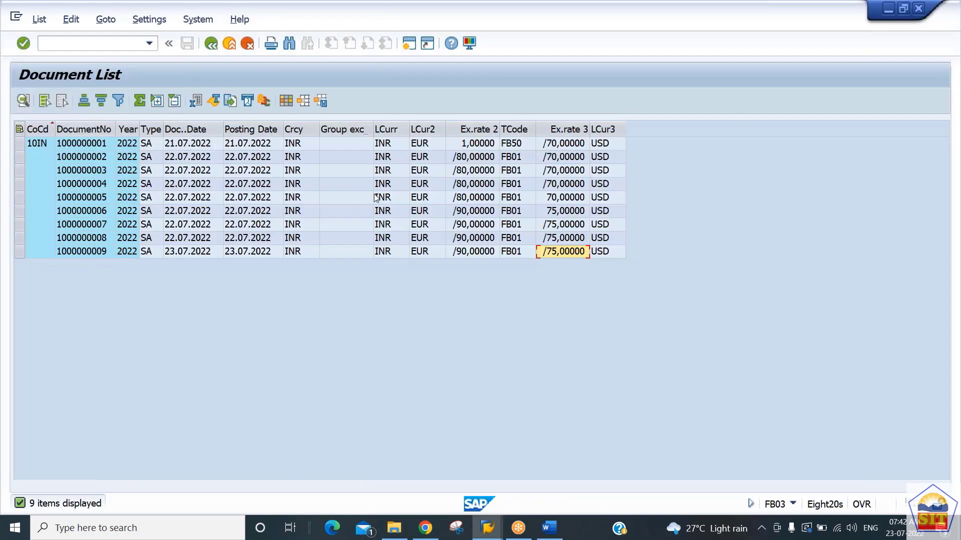
click(468, 251)
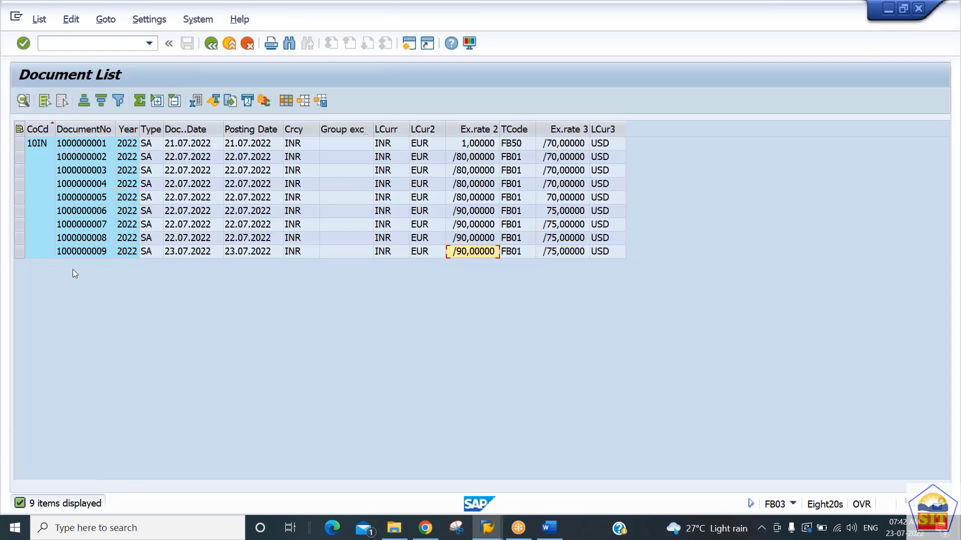
double_click(82, 251)
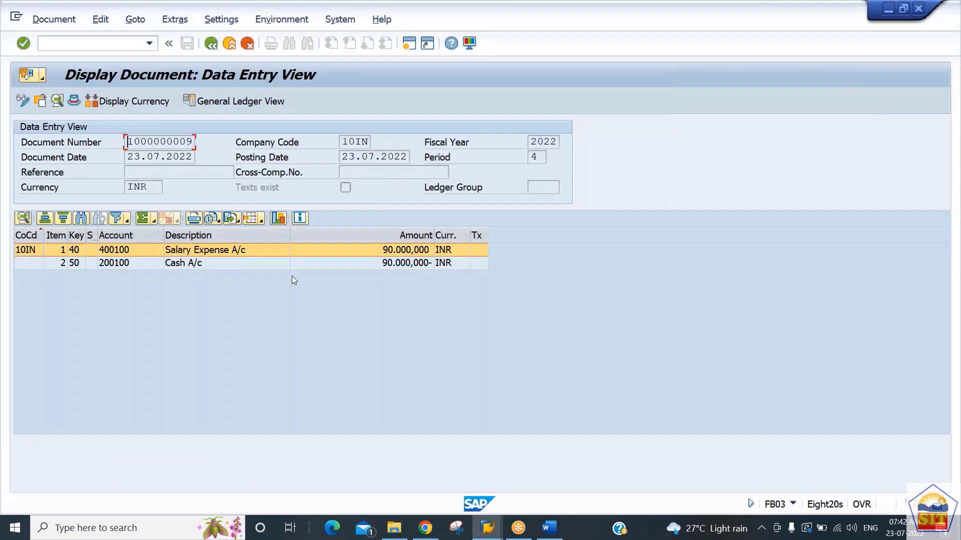
Step: Open the G/L account line item display with transaction FBL3N
click(58, 45)
text(/nfbl3n)
key(Return)
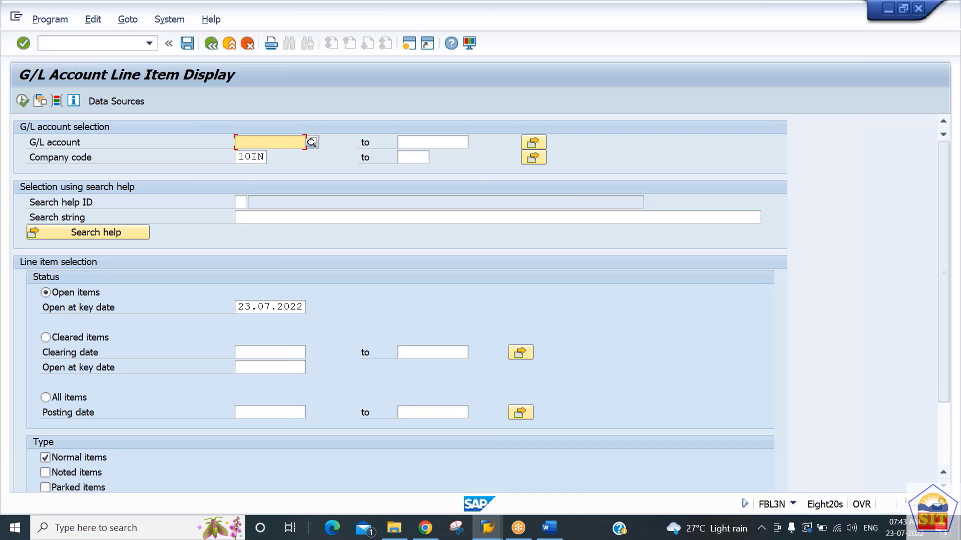
Step: Set the G/L account selection range from 1 to all
text(1)
key(Tab)
text(all)
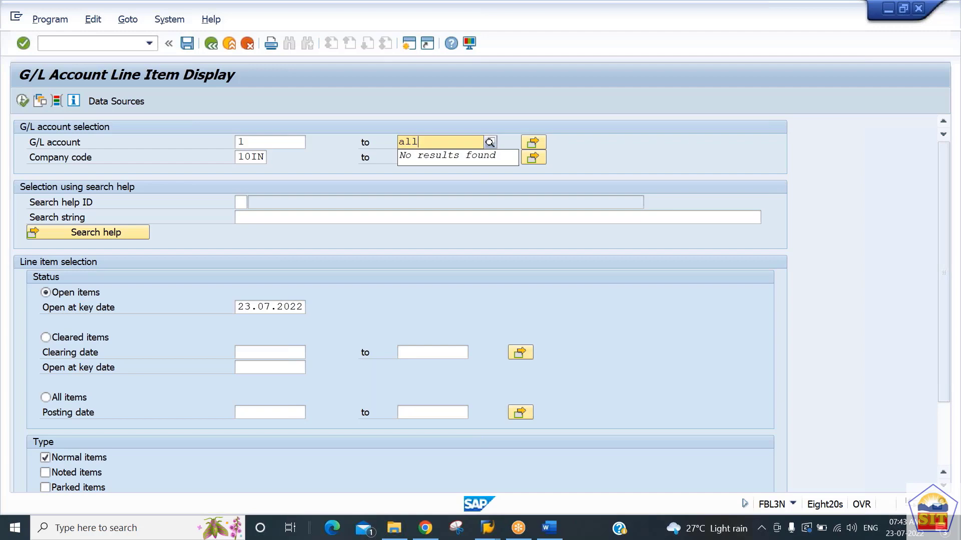
click(533, 143)
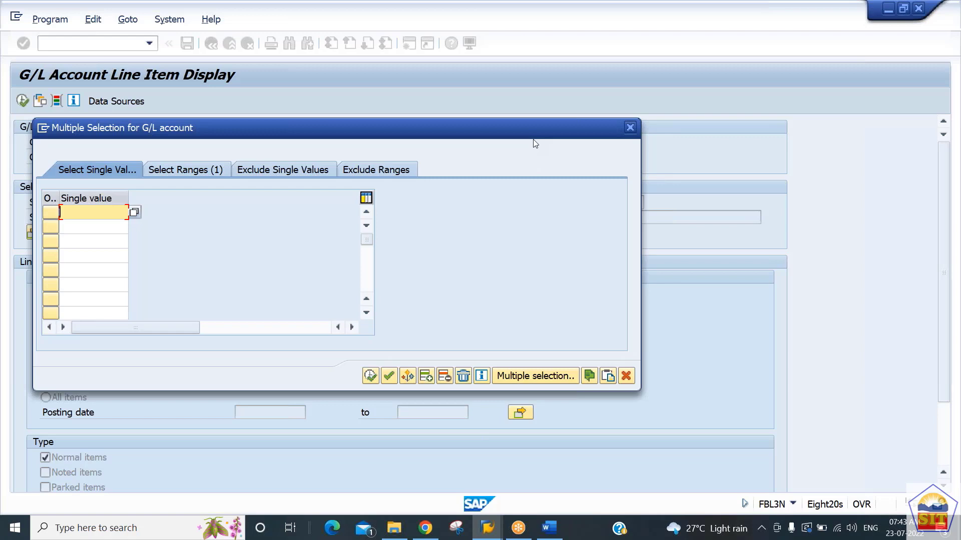
drag(303, 127, 478, 128)
text(400100)
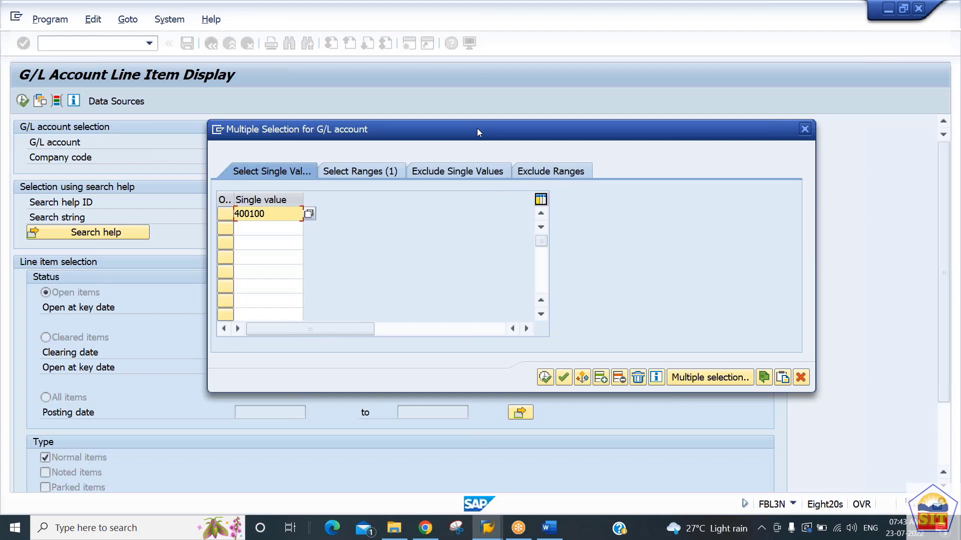
key(Down)
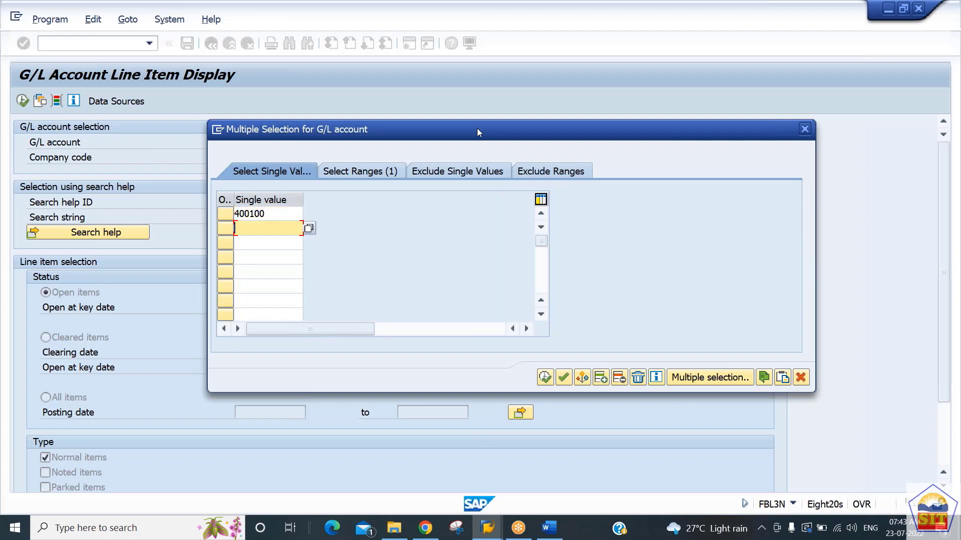
text(200100)
key(Down)
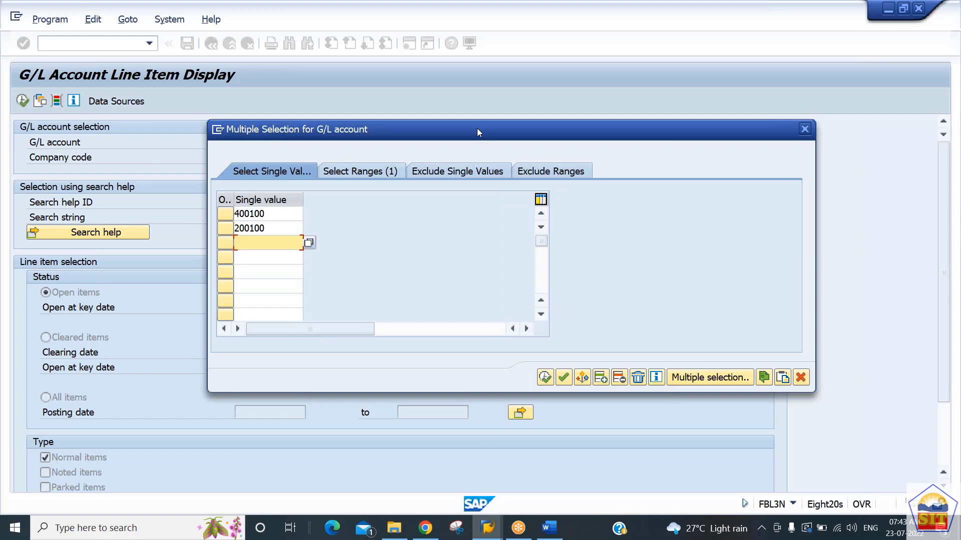
text(400300)
click(801, 377)
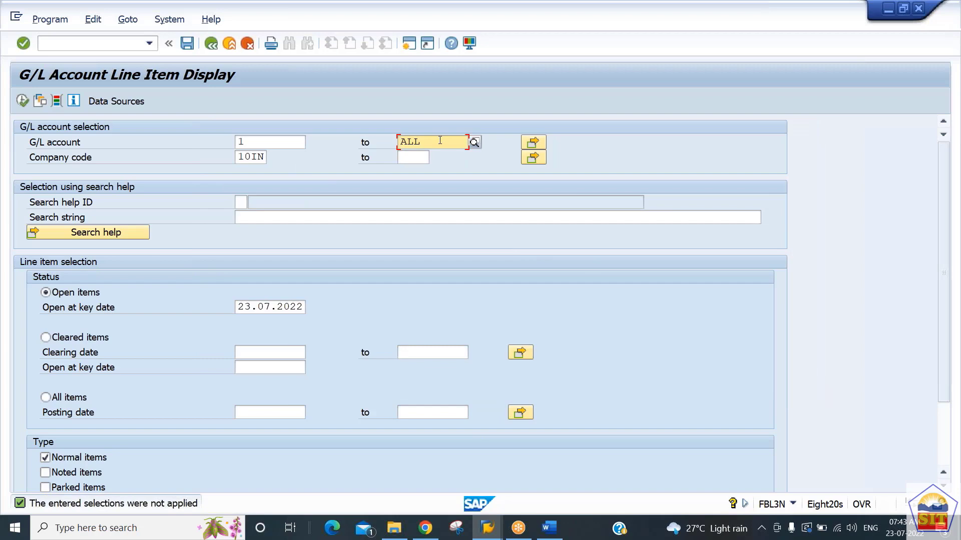
Step: Execute the line item display and review the open items across all G/L accounts of company code 10IN
click(23, 101)
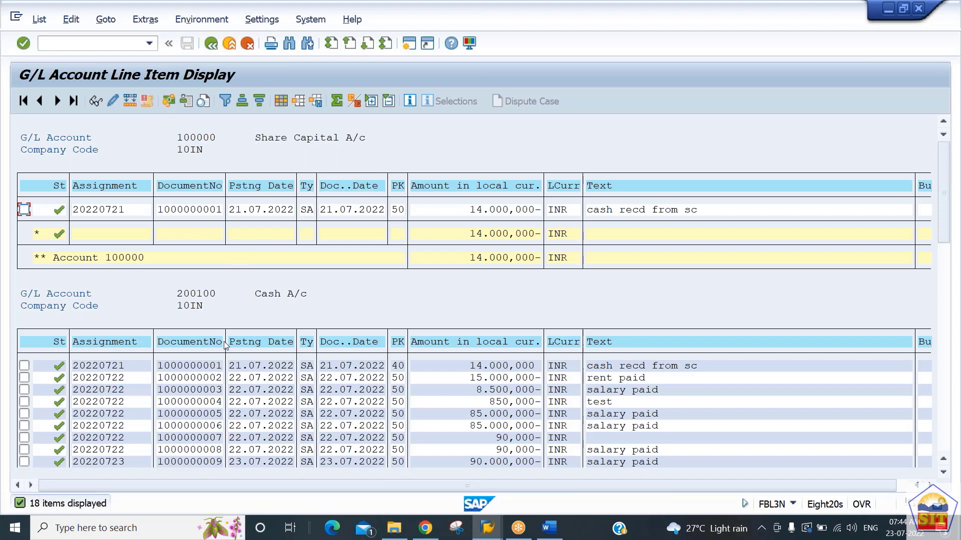
scroll(224, 346, down, 5)
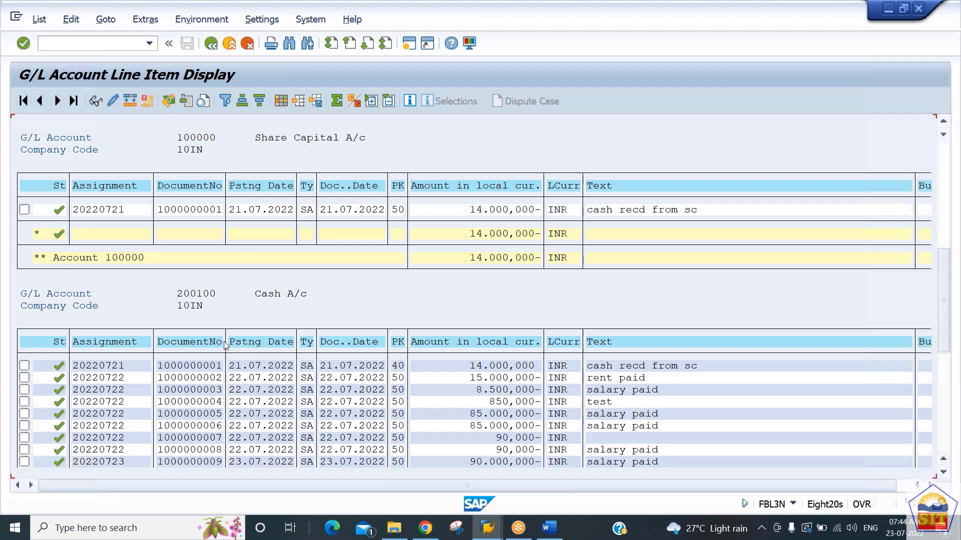
scroll(225, 346, down, 4)
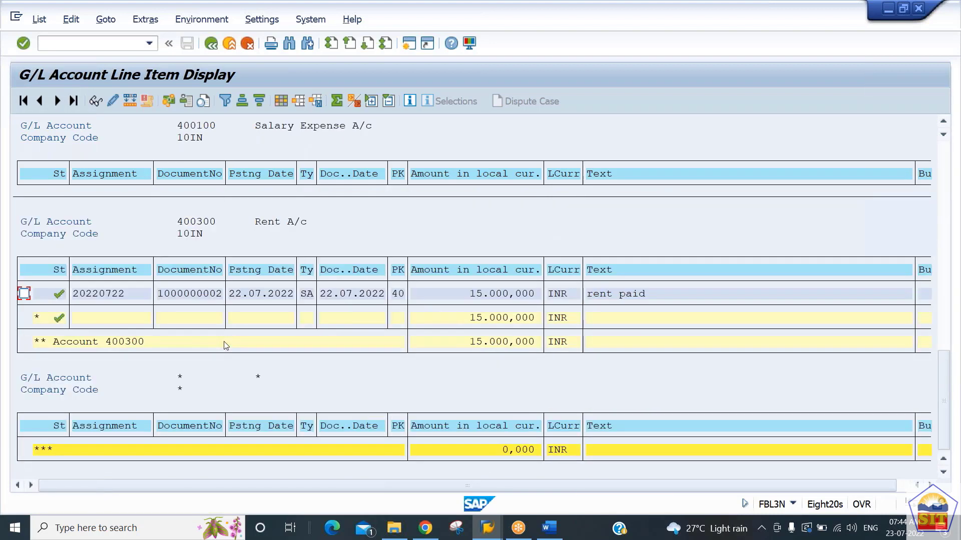
scroll(224, 345, up, 4)
scroll(224, 345, up, 4)
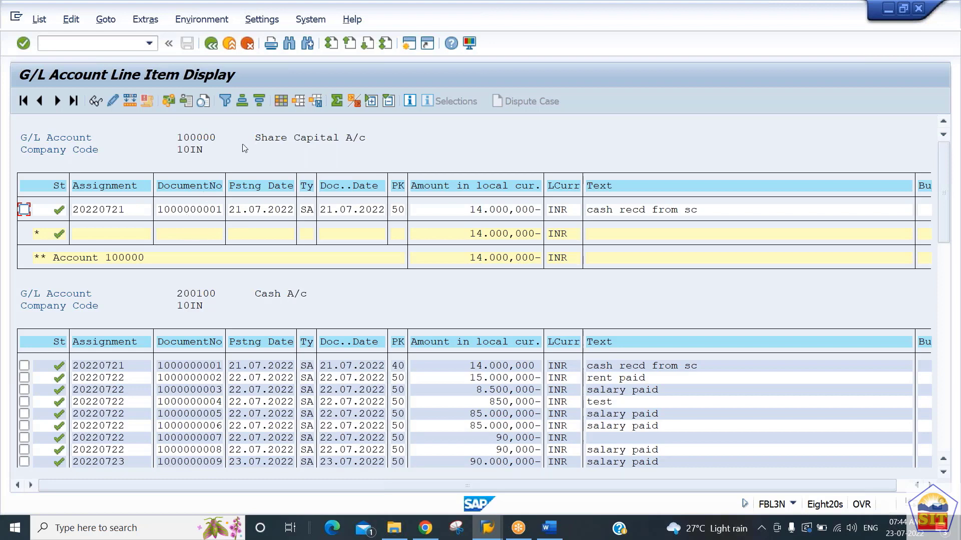
Step: Open transaction FS00 and display the master record of G/L account 100000
click(101, 44)
text(/nfs00)
key(Return)
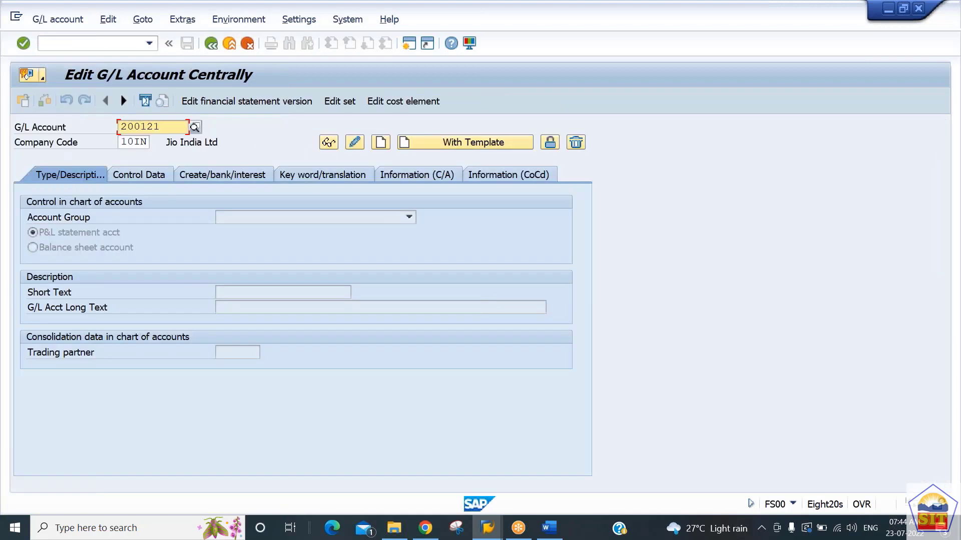
text(100000)
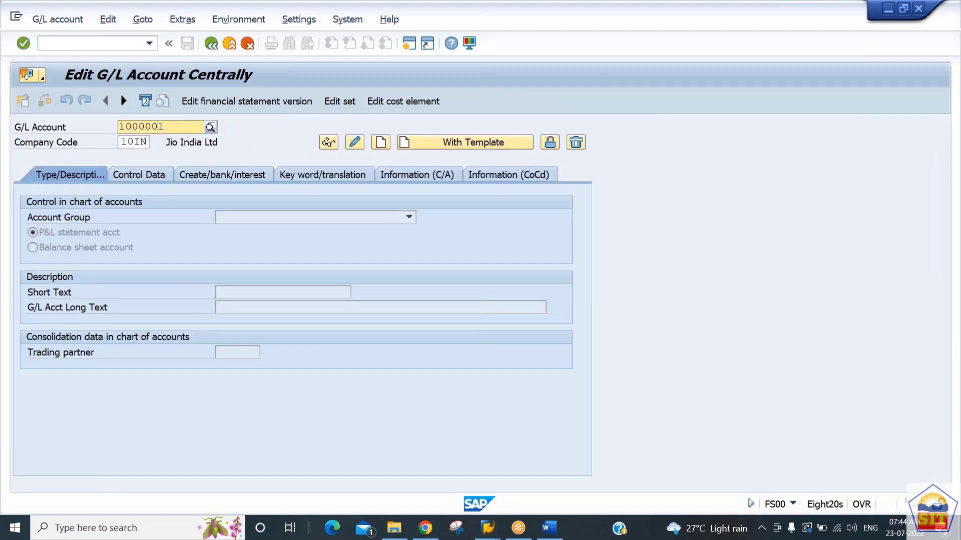
key(Return)
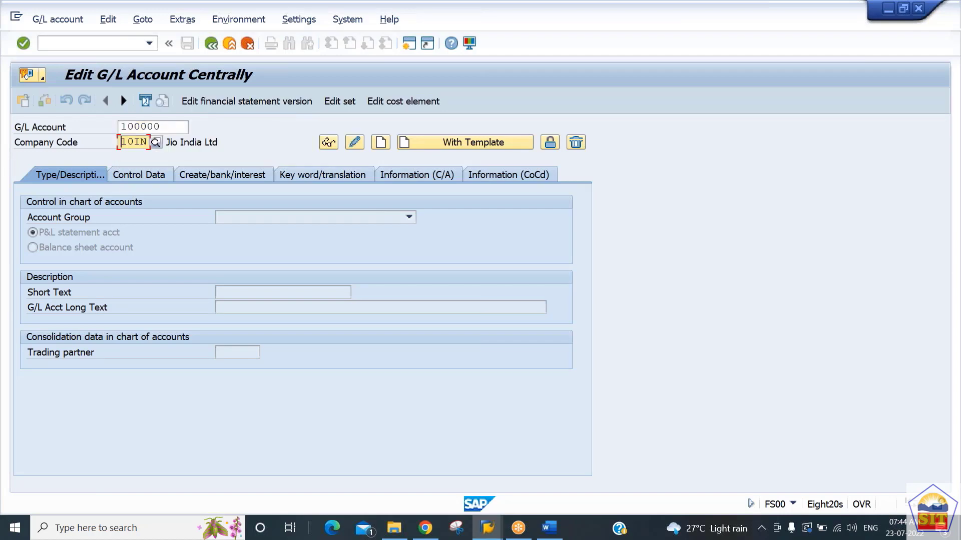
key(Return)
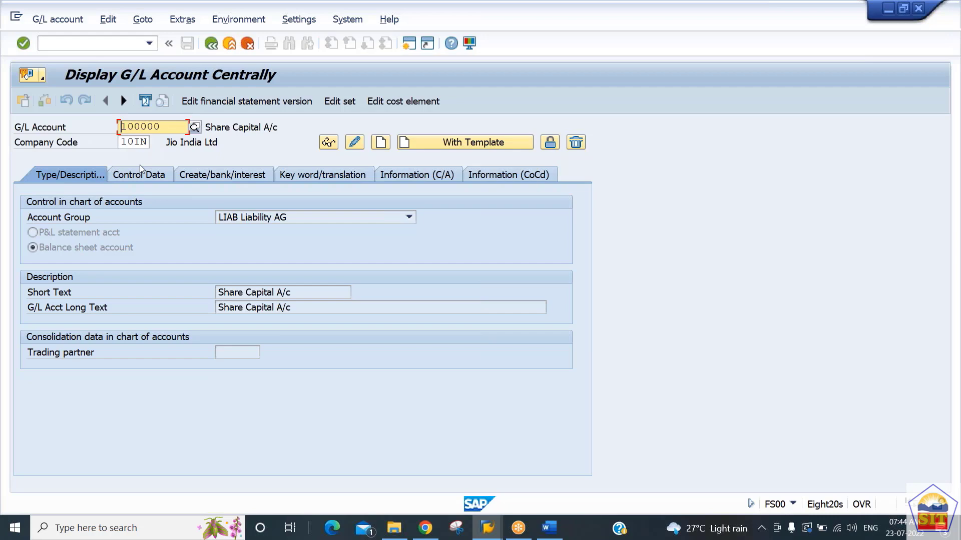
Step: Switch the account's control data to change mode, deactivate Line Item Display and save despite the warnings
click(139, 168)
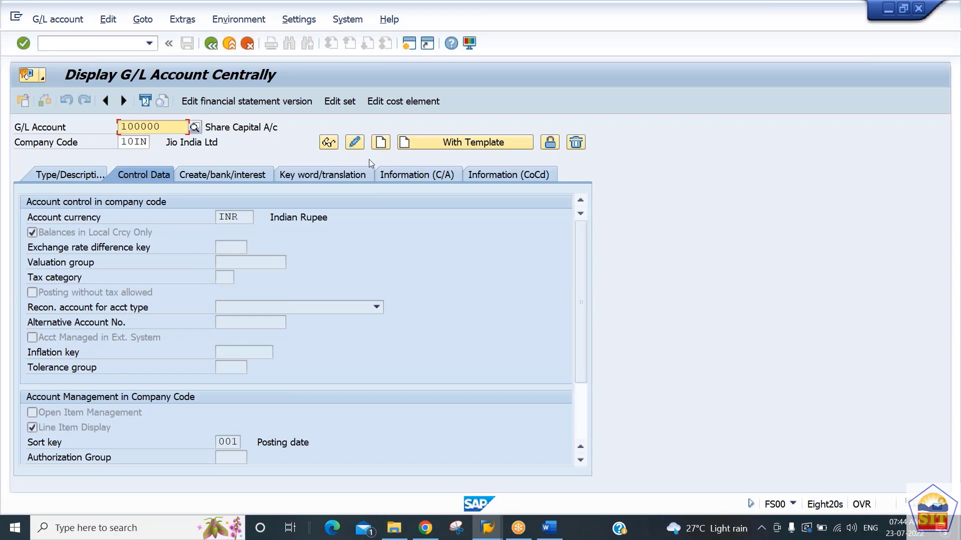
click(355, 144)
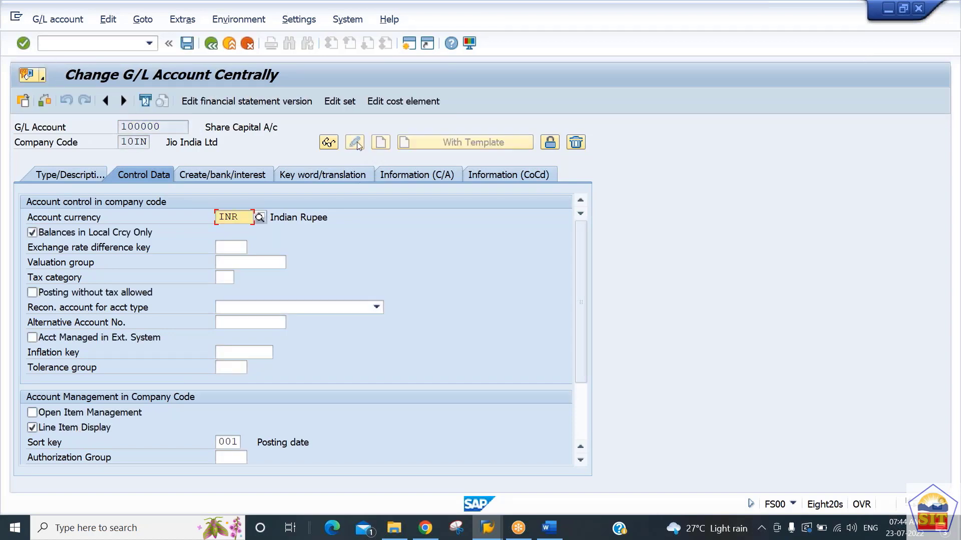
click(87, 429)
key(ctrl+s)
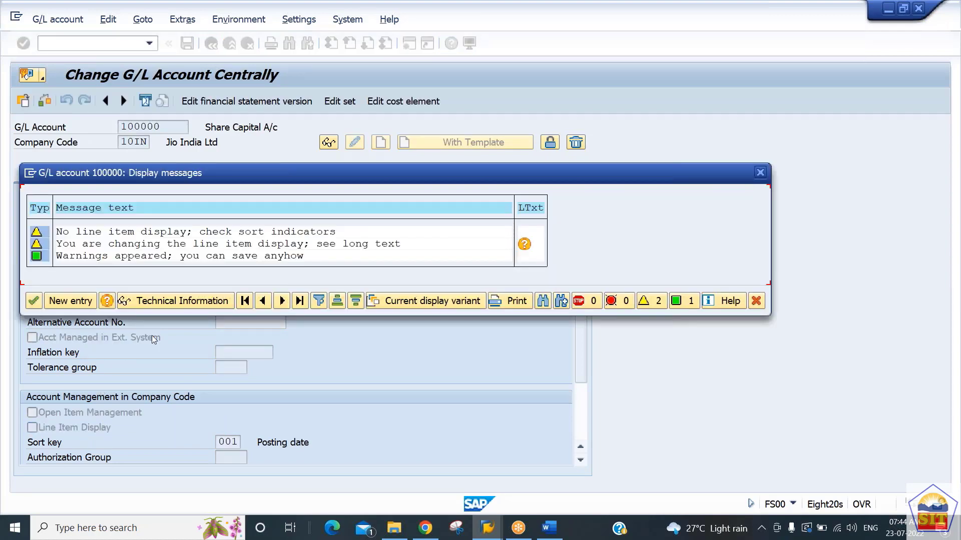
key(Return)
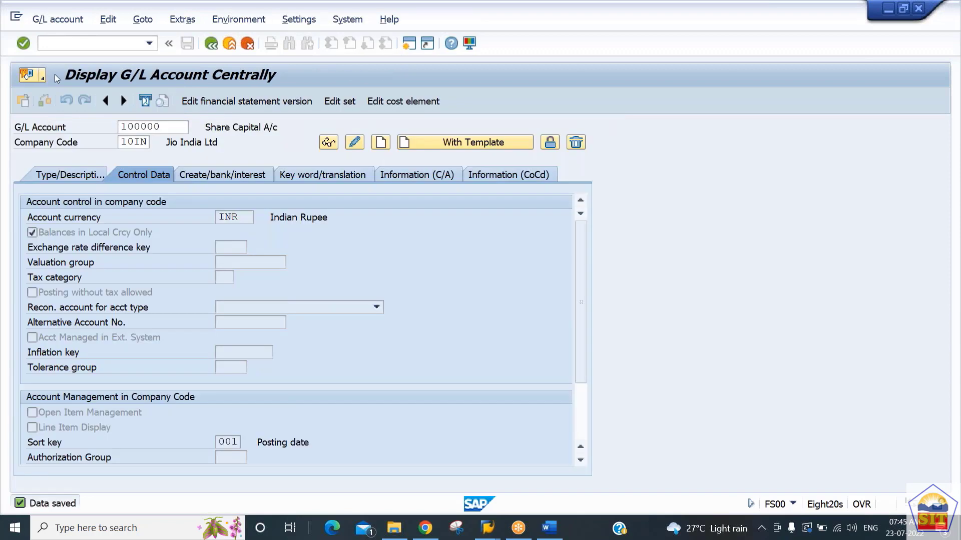
Step: Open FBL3N in the exchange rates session and try to display the line items of G/L account 100000
click(58, 44)
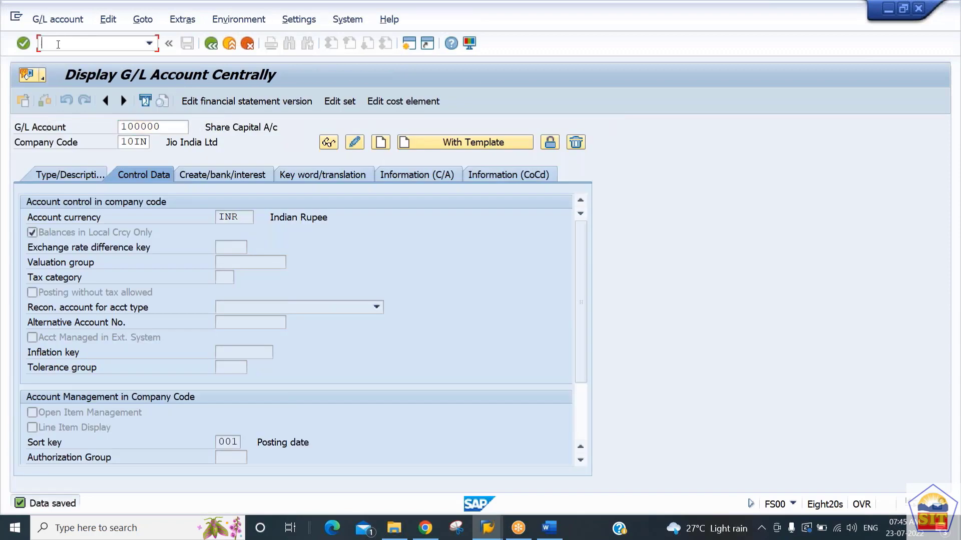
key(alt+Tab)
text(/n)
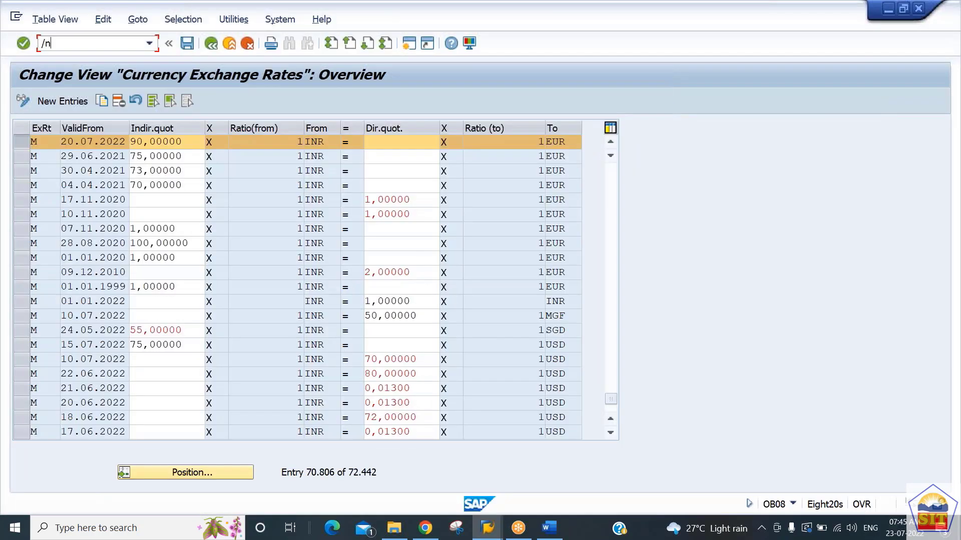
text(fs00)
key(Return)
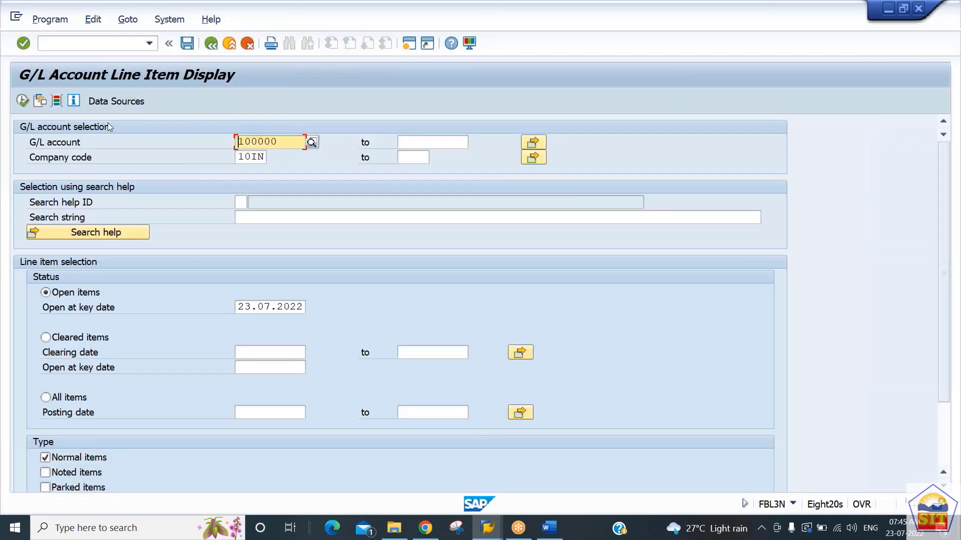
click(22, 101)
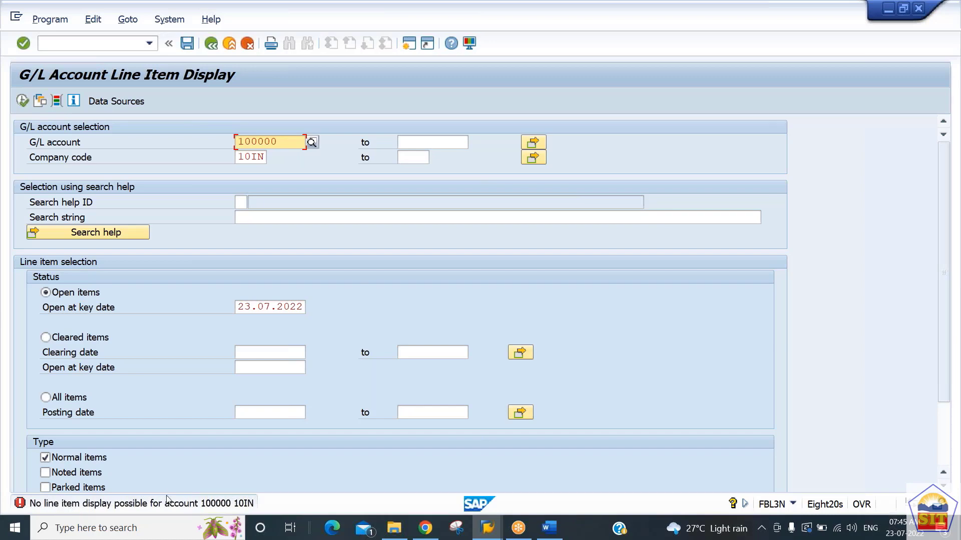
Step: Return to the G/L account master session and reactivate Line Item Display for account 100000 in change mode
key(alt+Tab)
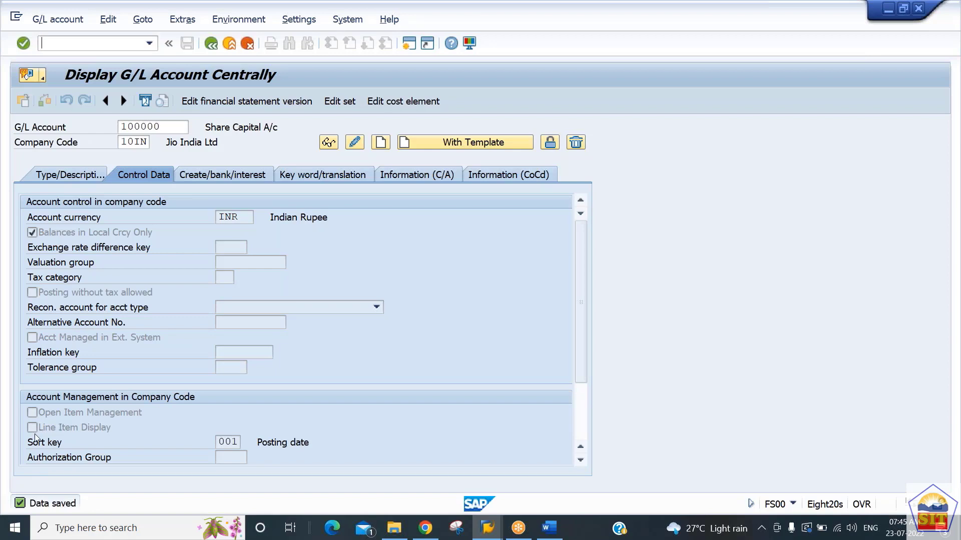
key(alt+Tab)
key(alt+Tab)
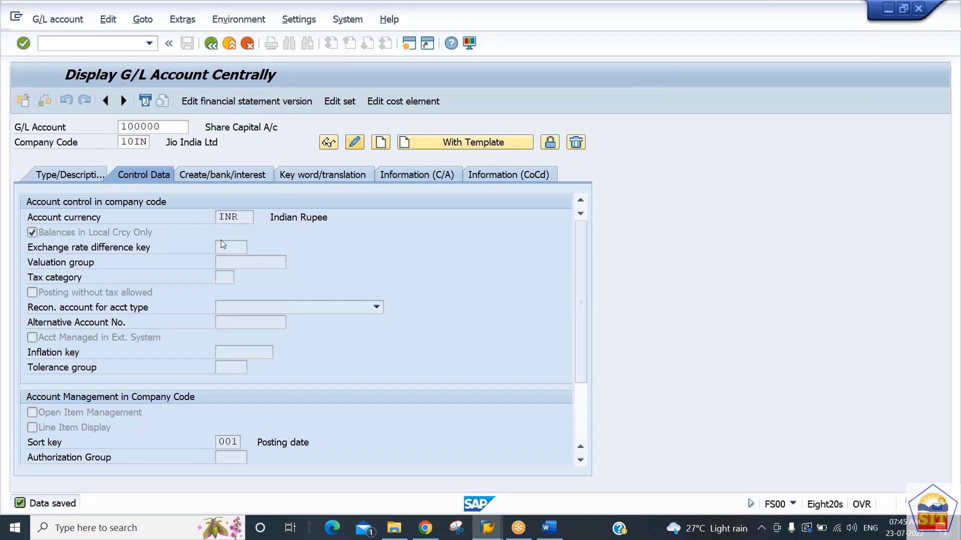
click(54, 431)
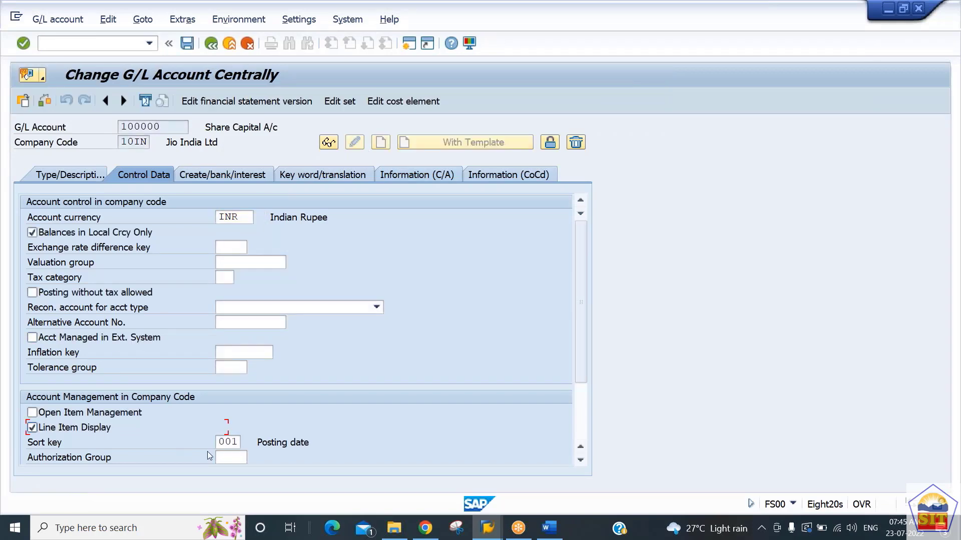
Step: Examine the available sort keys for account 100000 and close the list without choosing another one
click(222, 443)
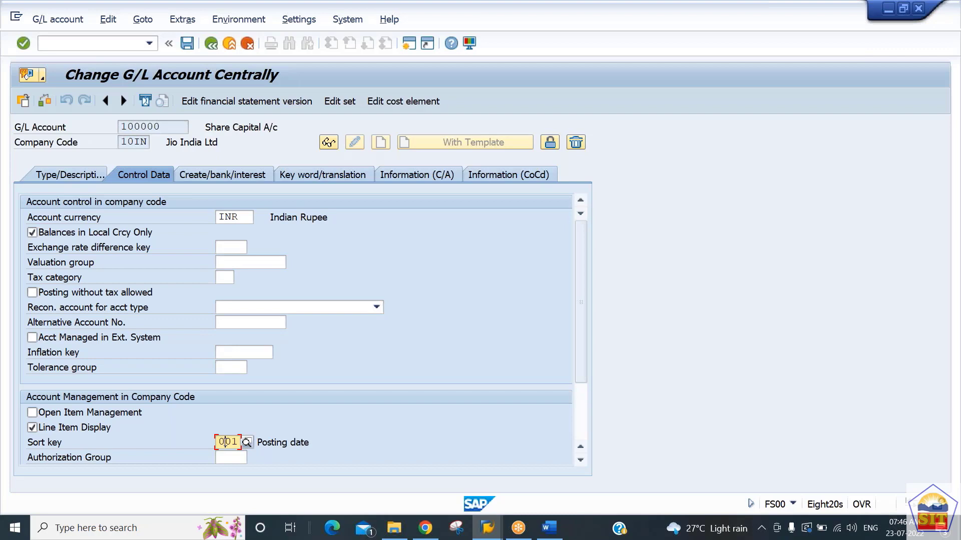
click(247, 445)
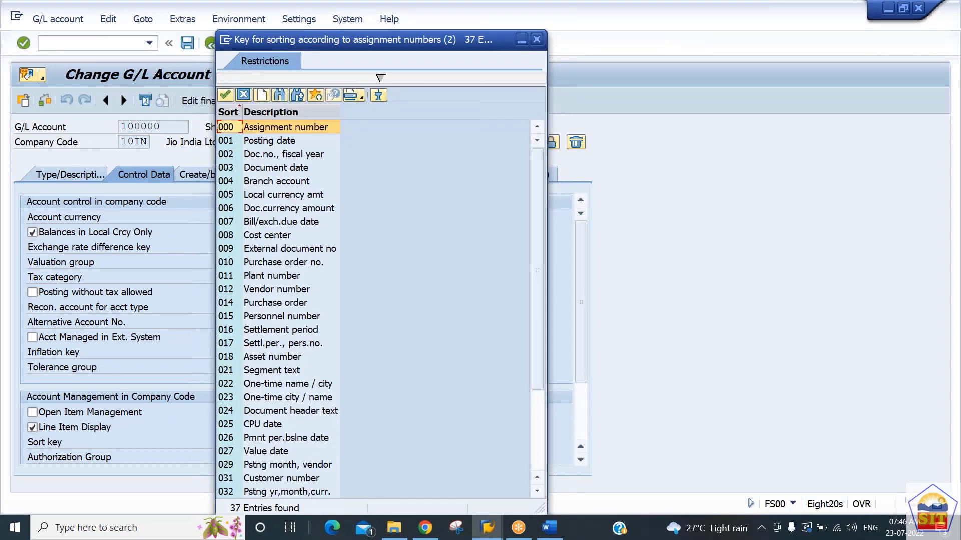
key(Down)
key(Down)
key(Down)
key(Down)
key(Down)
key(Down)
key(Down)
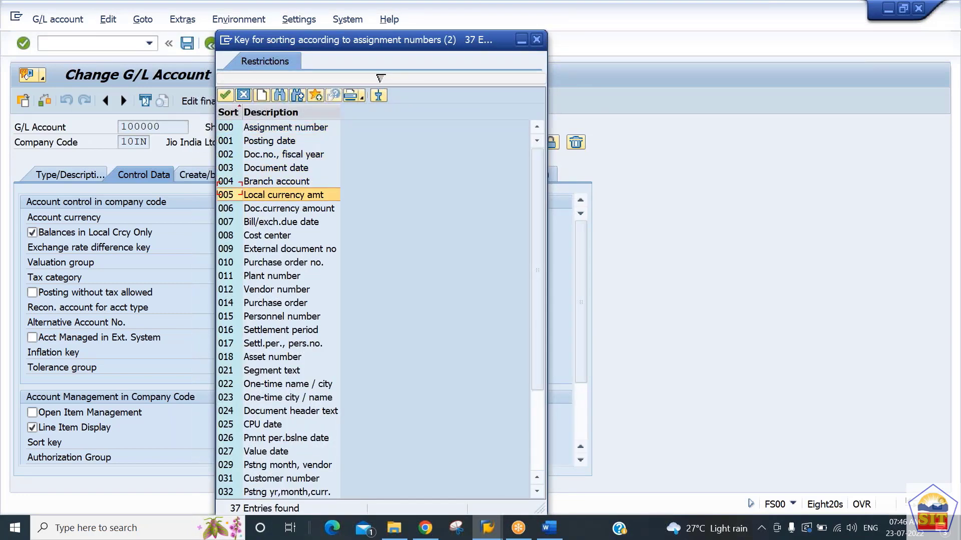
key(Down)
key(Down)
key(Up)
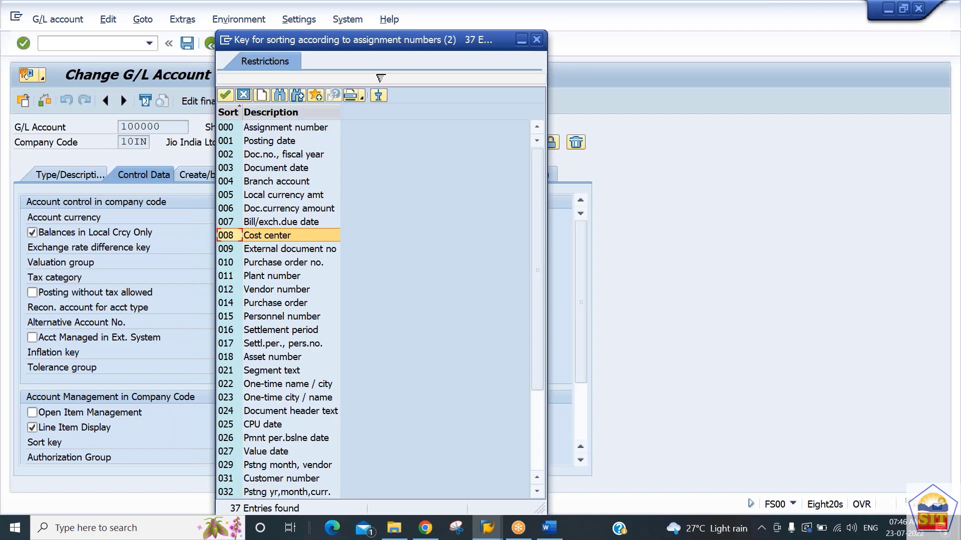
key(Down)
key(Down)
key(Down)
key(Down)
key(Down)
key(Down)
key(Down)
key(Down)
key(Down)
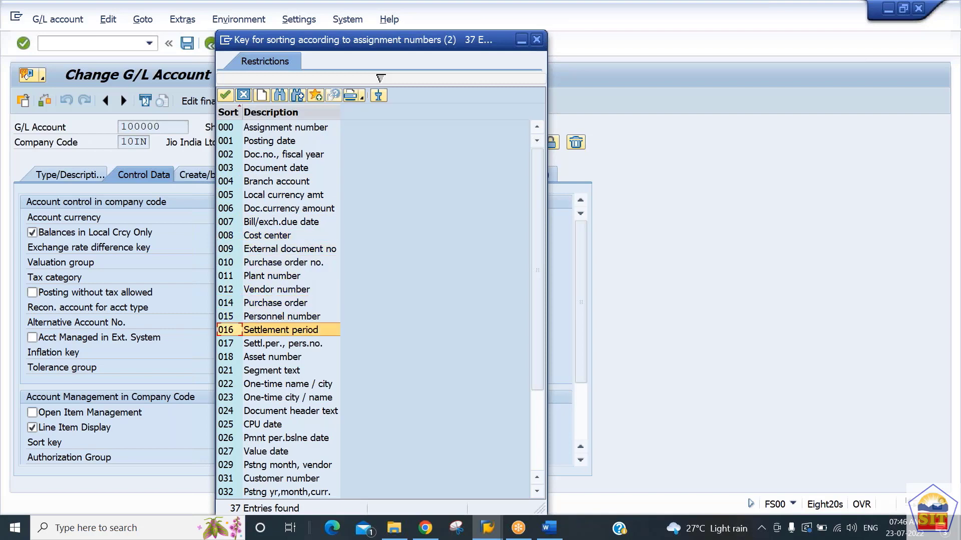
key(Down)
key(Down)
key(Down)
key(Down)
key(Down)
key(Down)
key(Down)
key(Down)
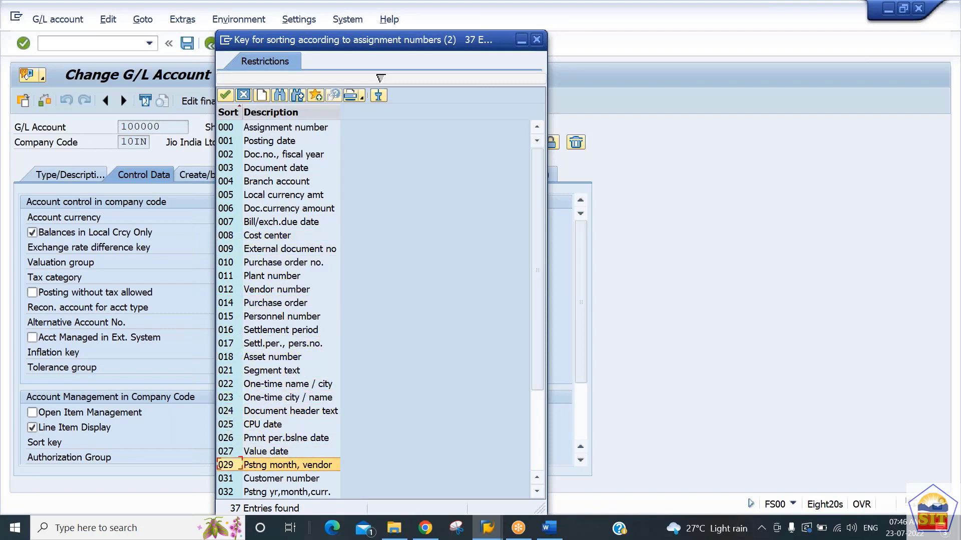
key(Up)
key(Up)
key(Down)
key(Down)
key(Down)
key(Down)
key(Down)
key(Down)
key(Down)
key(Down)
key(Down)
key(Down)
key(Down)
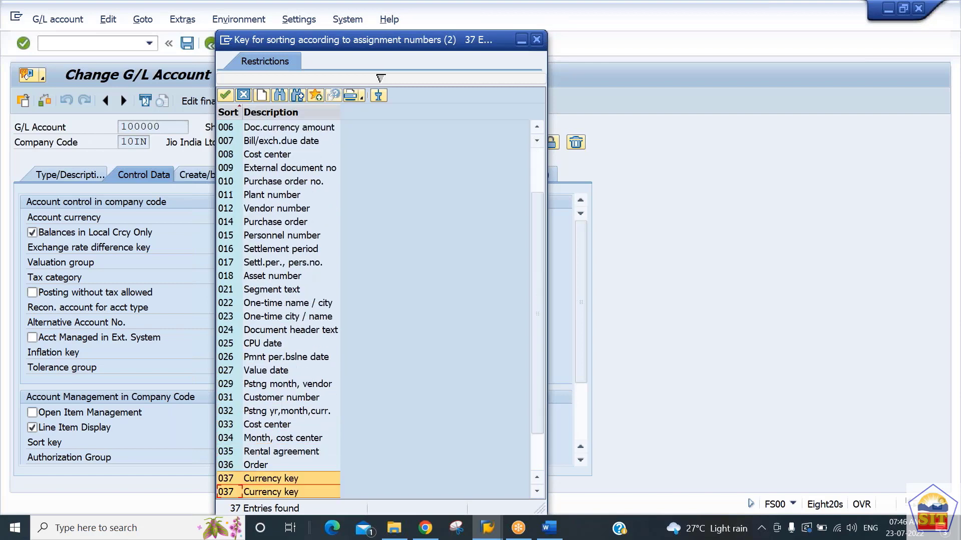
key(Down)
key(Up)
key(Up)
key(Up)
key(Up)
key(Up)
key(Up)
key(Up)
key(Up)
key(Up)
key(Up)
key(Up)
key(Up)
key(Up)
key(Up)
key(Up)
key(Up)
key(Up)
key(Up)
key(Up)
key(Up)
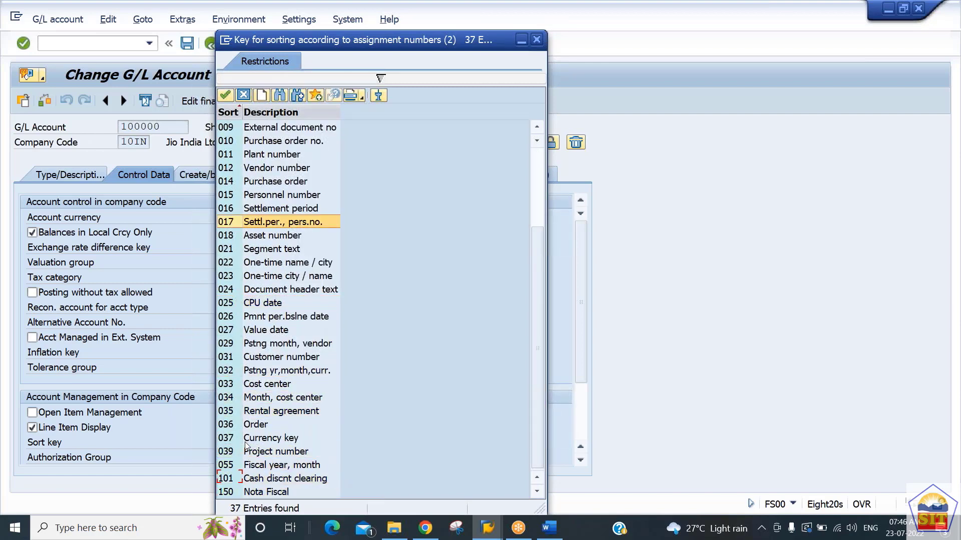
key(Up)
key(Up)
key(Up)
key(Up)
key(Up)
key(Up)
key(Up)
key(Up)
key(Up)
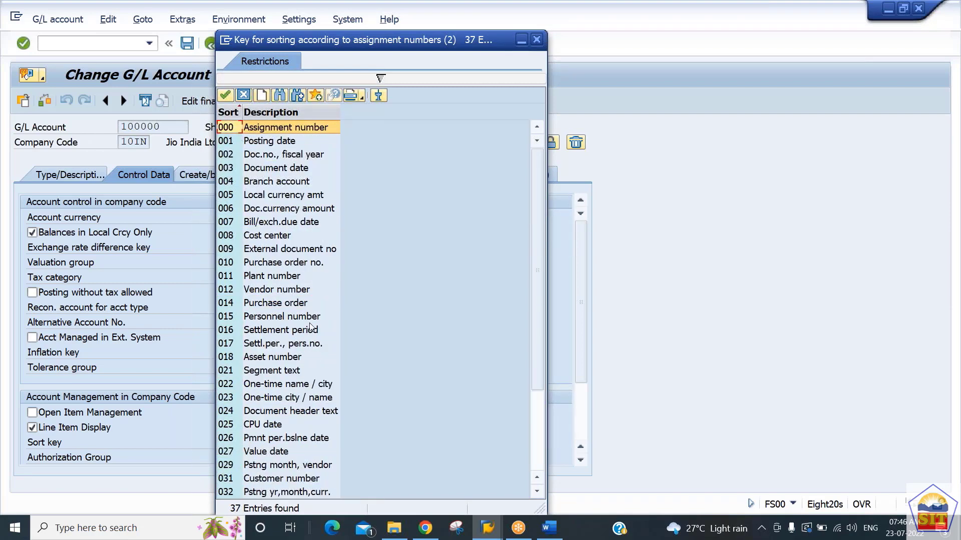
click(537, 39)
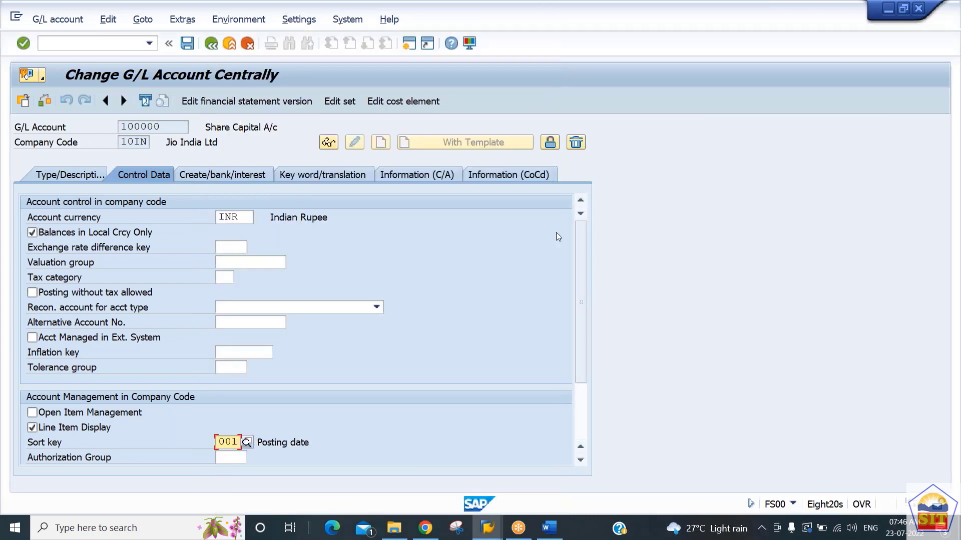
Step: Return to the FBL3N session and display the open line items for G/L accounts 1 to ALL in company code 10IN
key(alt+Tab)
click(83, 43)
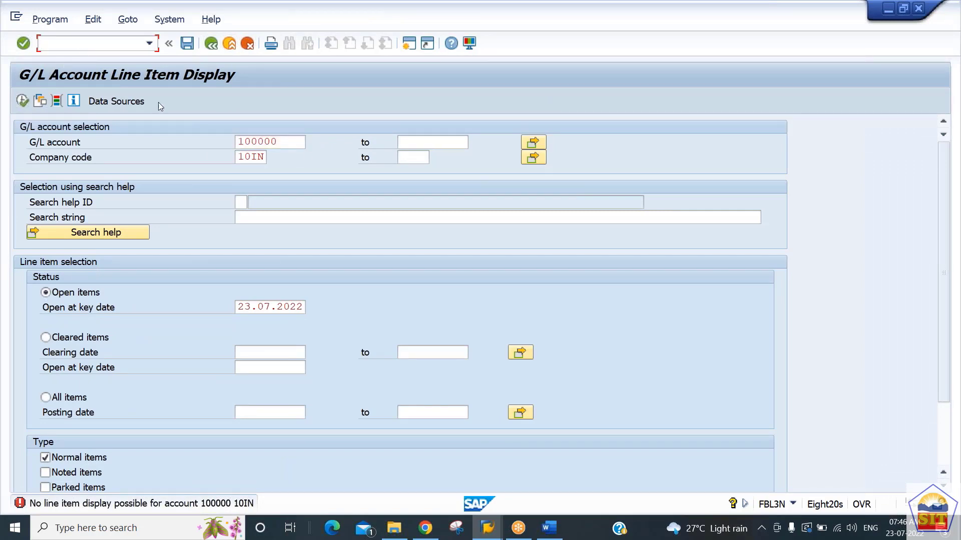
click(307, 142)
key(BackSpace)
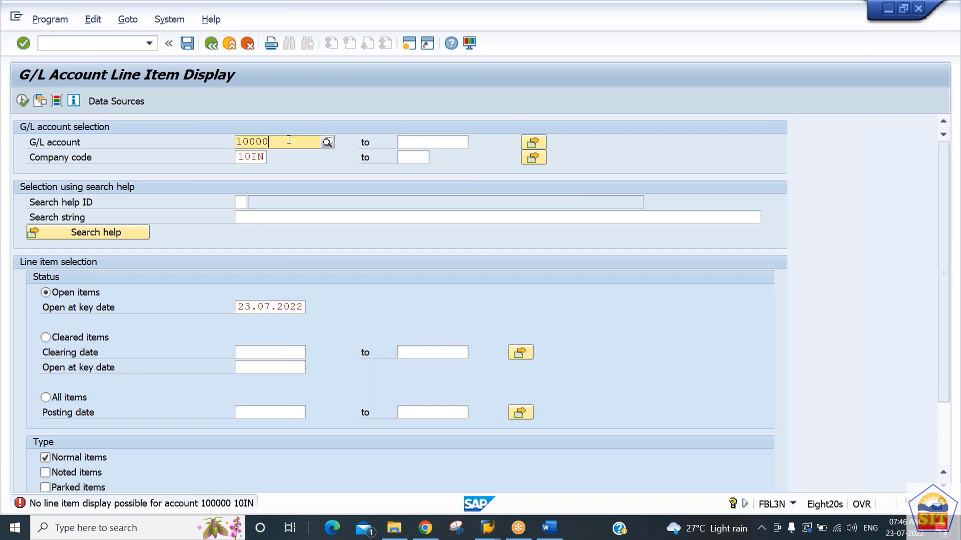
key(BackSpace)
key(BackSpace)
key(BackSpace)
key(BackSpace)
key(BackSpace)
text(1)
key(Tab)
text(all)
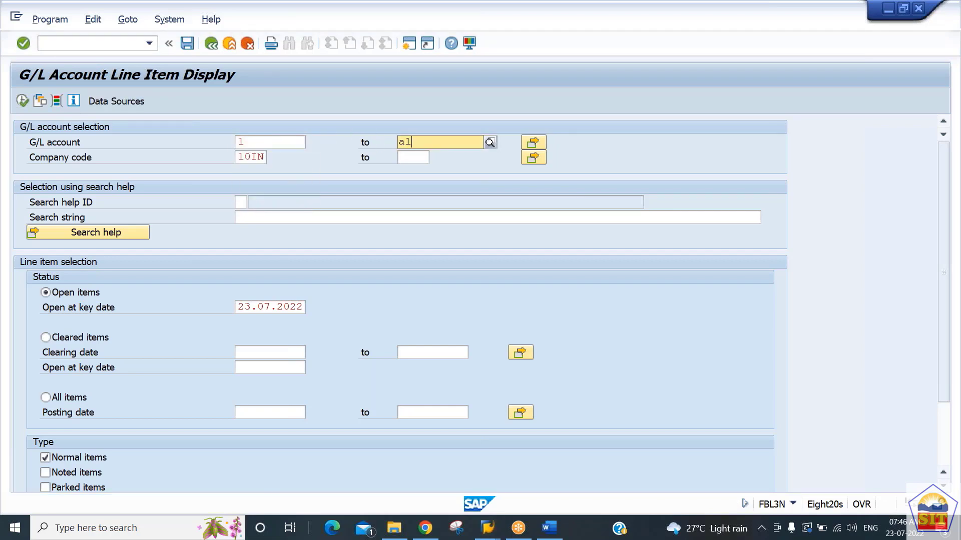
click(368, 218)
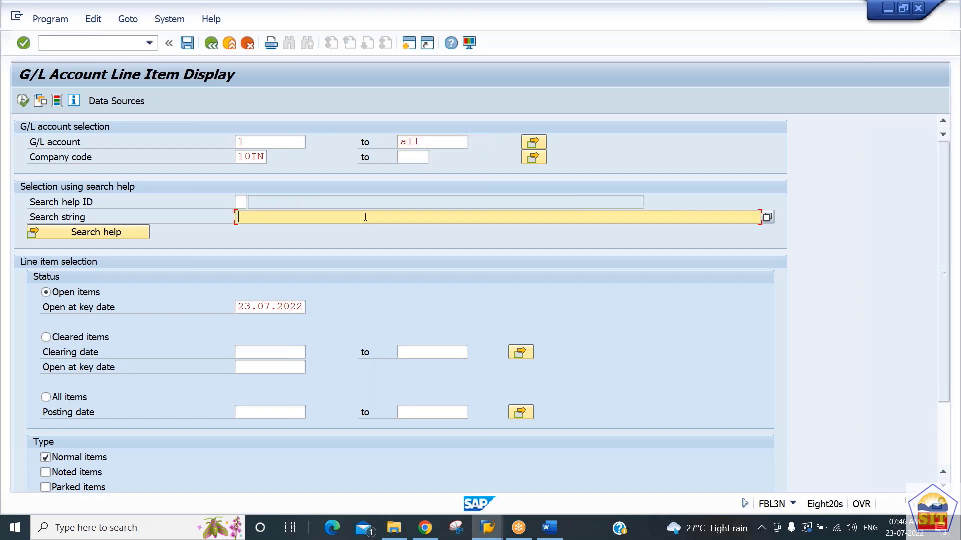
click(22, 102)
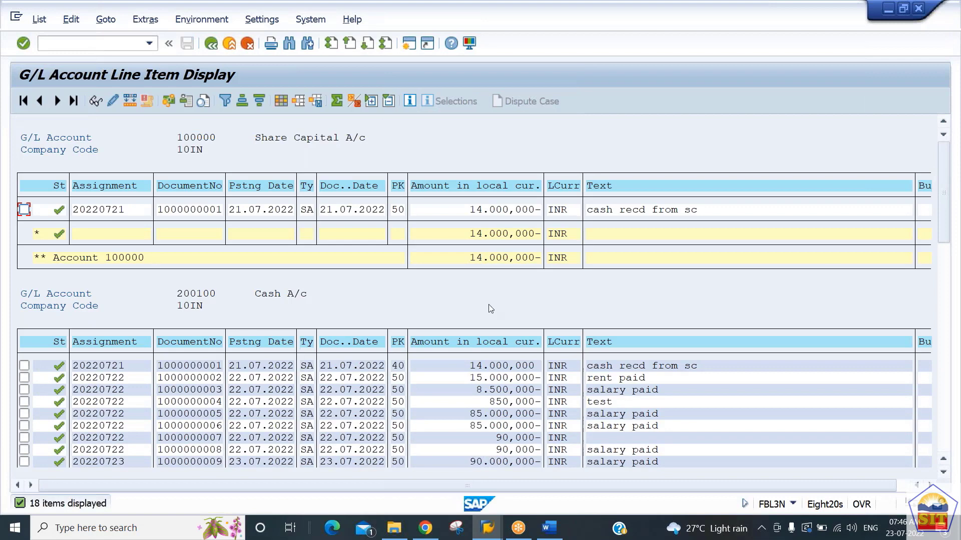
Step: Review the line items of each account and sort the list by Assignment in descending order
mouse_move(945, 186)
mouse_down()
mouse_move(947, 223)
mouse_move(944, 169)
mouse_up()
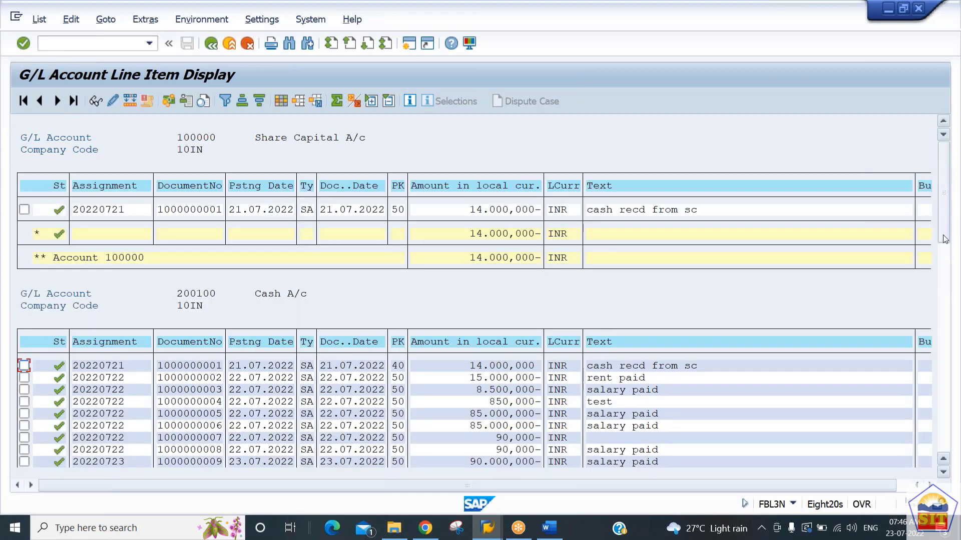
click(944, 474)
click(944, 475)
click(945, 476)
click(944, 475)
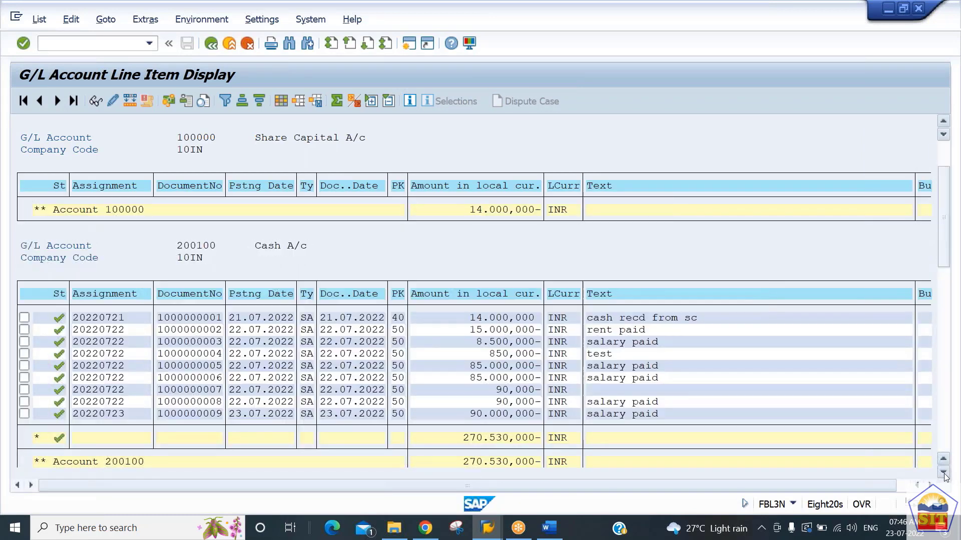
click(944, 475)
click(944, 475)
click(944, 475)
click(944, 474)
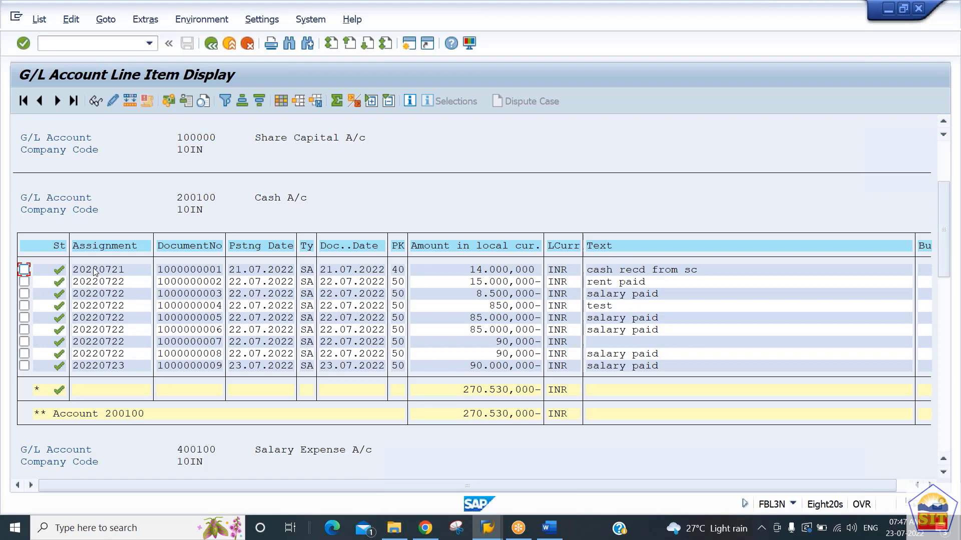
click(83, 247)
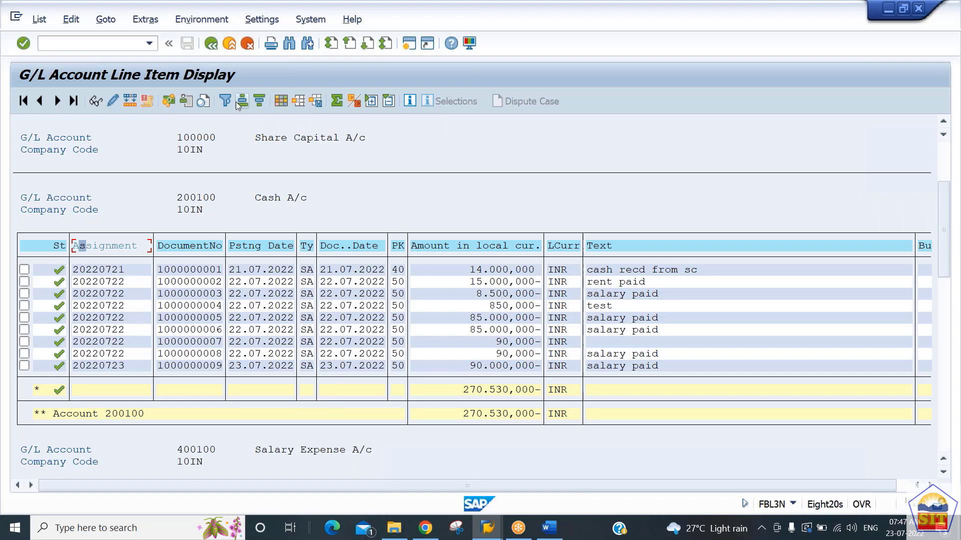
click(258, 103)
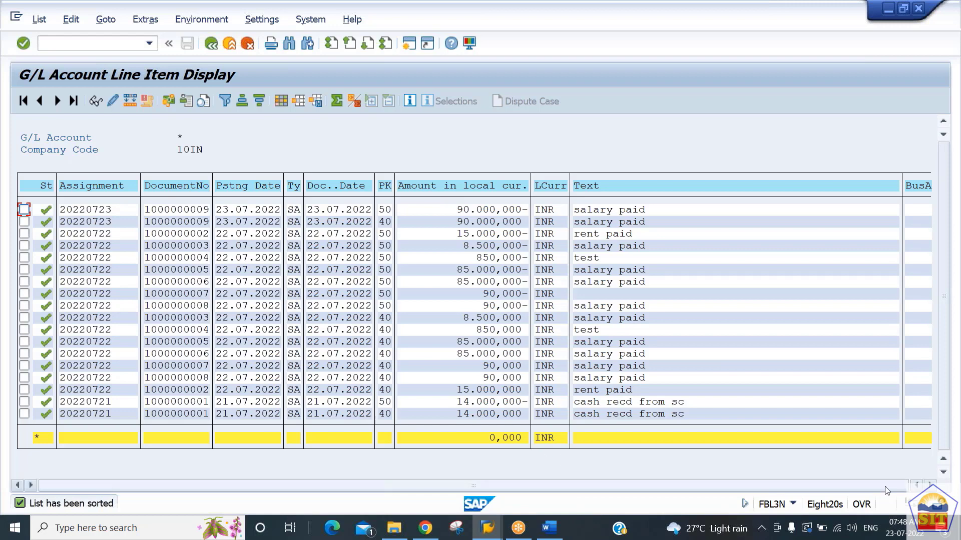
click(929, 484)
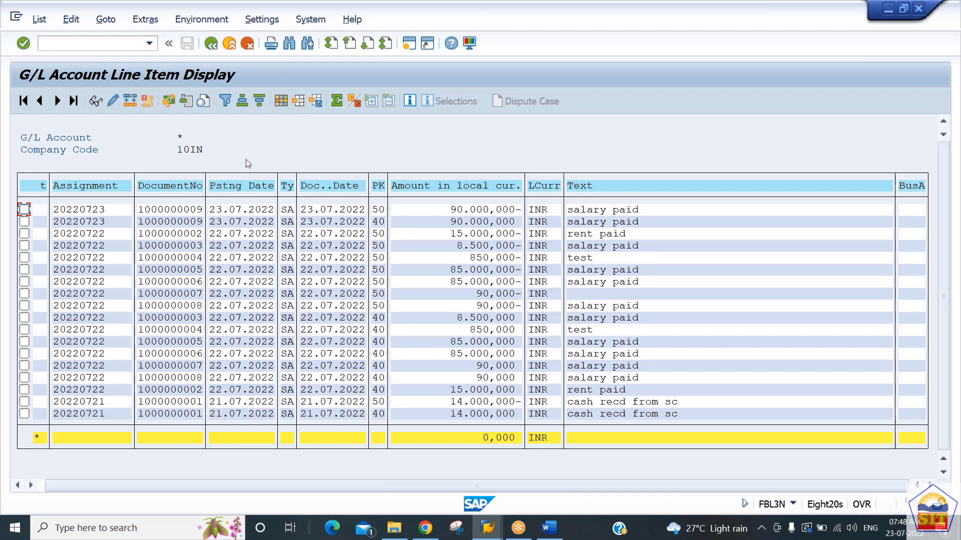
Step: Go back to the selection screen and redisplay the line items with the same account range
click(212, 47)
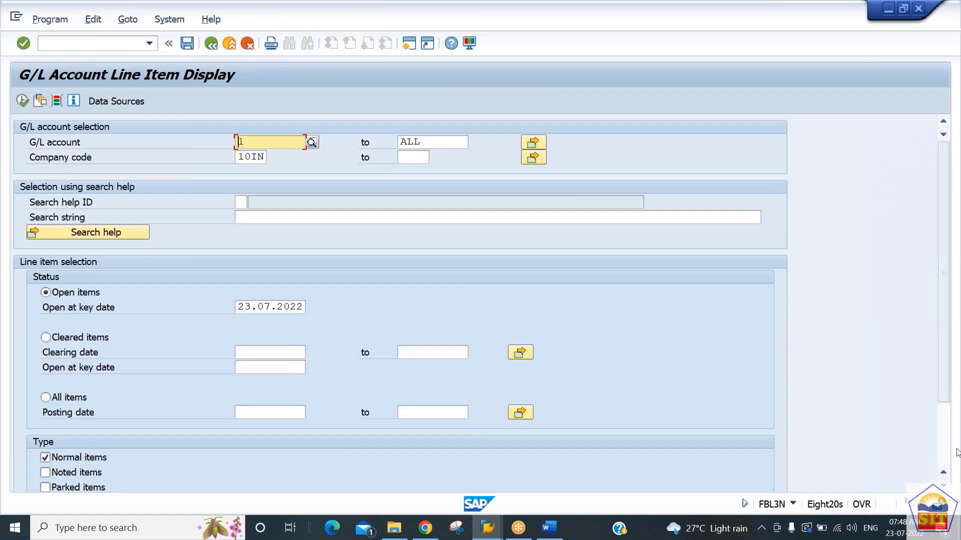
scroll(944, 465, down, 3)
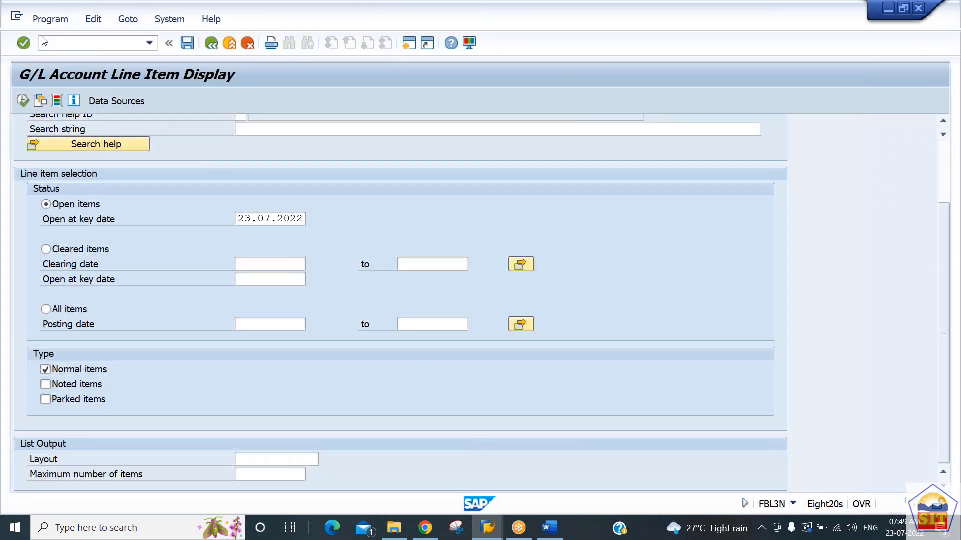
click(22, 100)
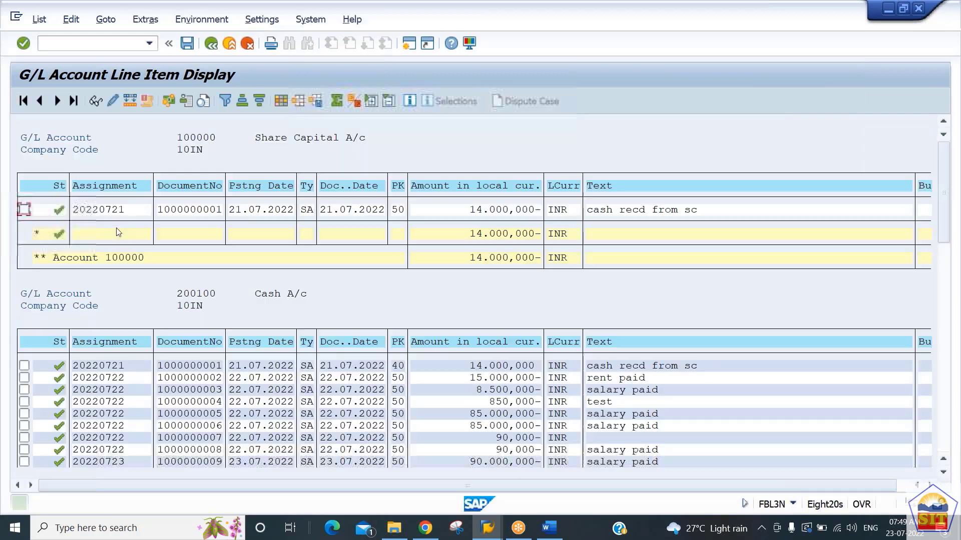
Step: Try to apply a line item layout that shows all hidden fields, and close the layout settings without keeping it
click(282, 104)
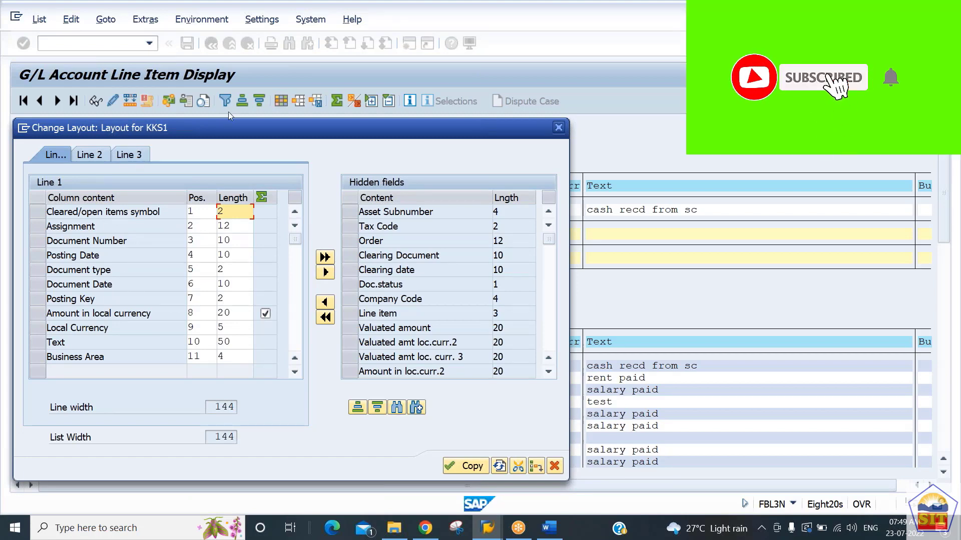
drag(233, 128, 727, 58)
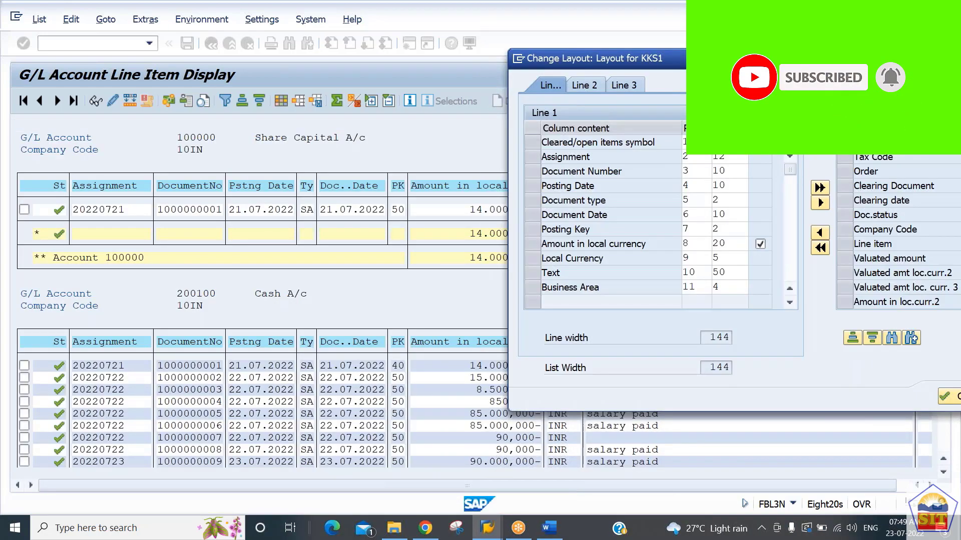
drag(728, 58, 332, 84)
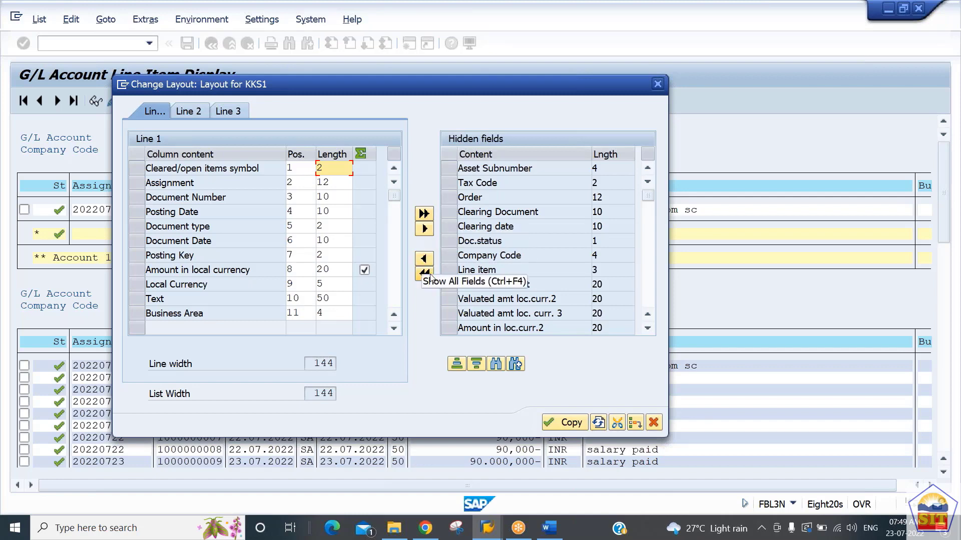
click(476, 212)
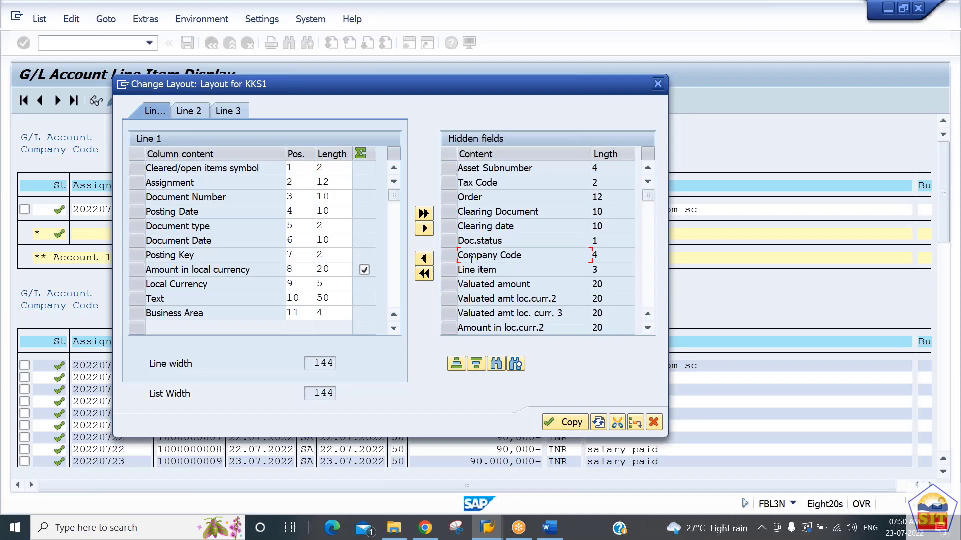
click(424, 259)
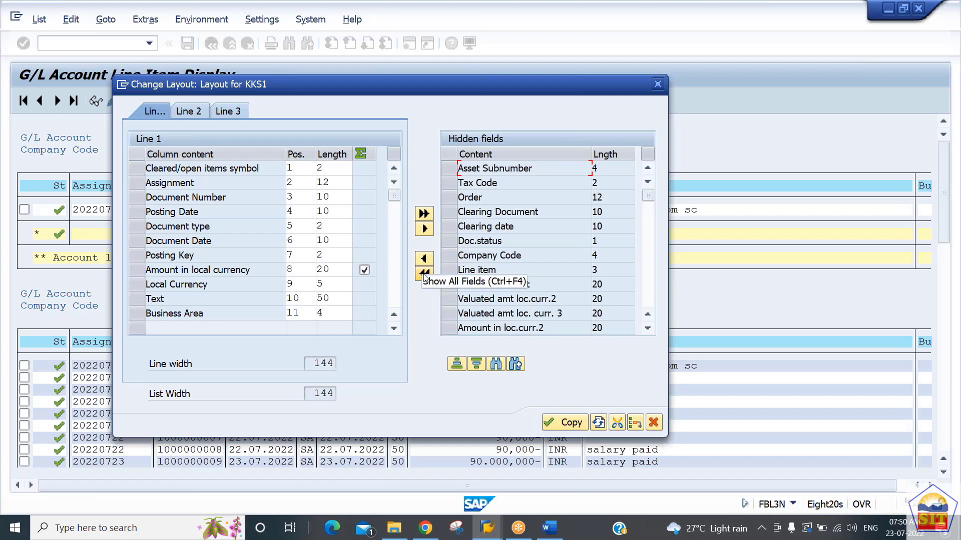
click(424, 274)
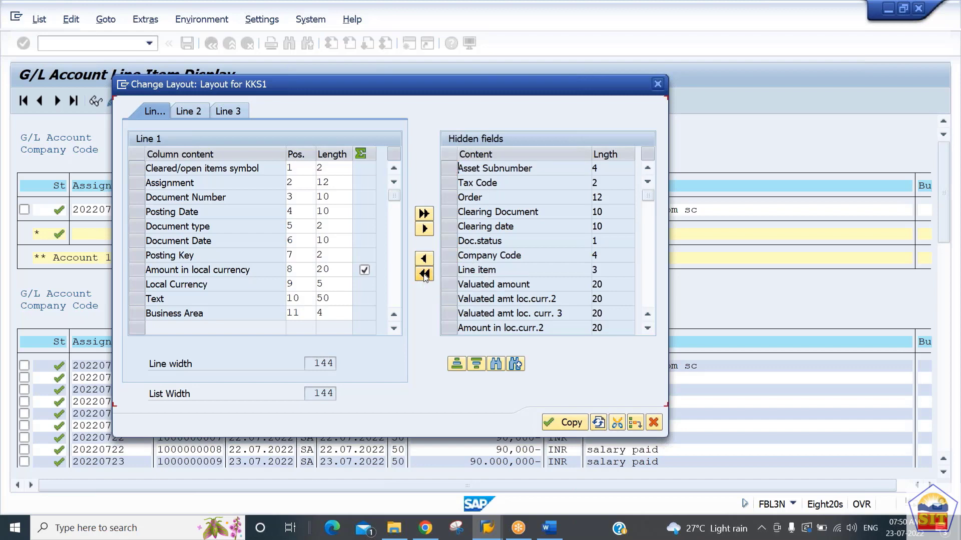
click(559, 423)
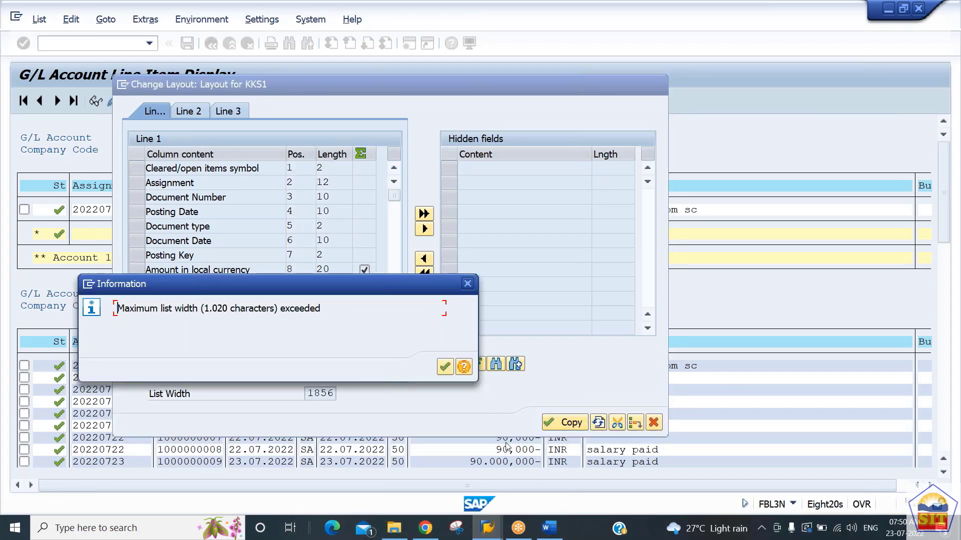
click(449, 372)
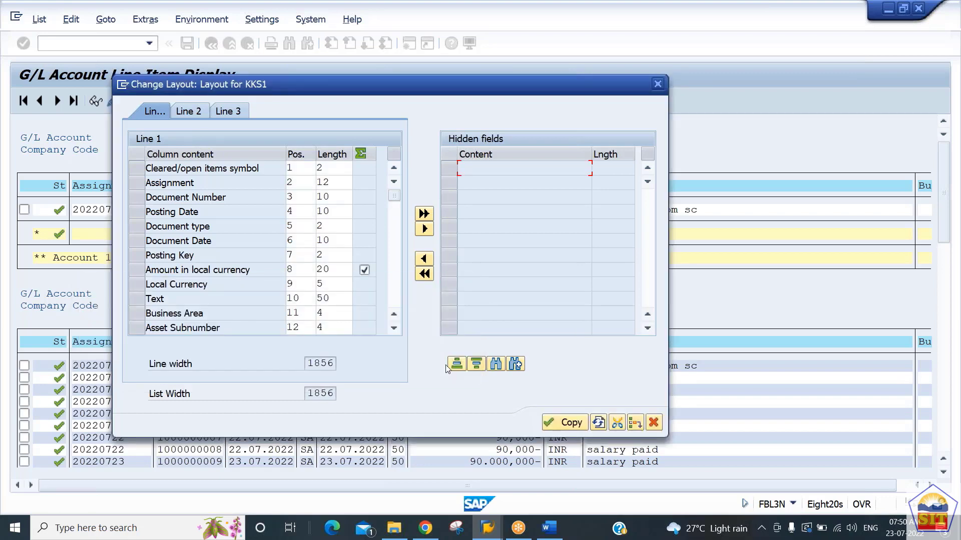
click(554, 422)
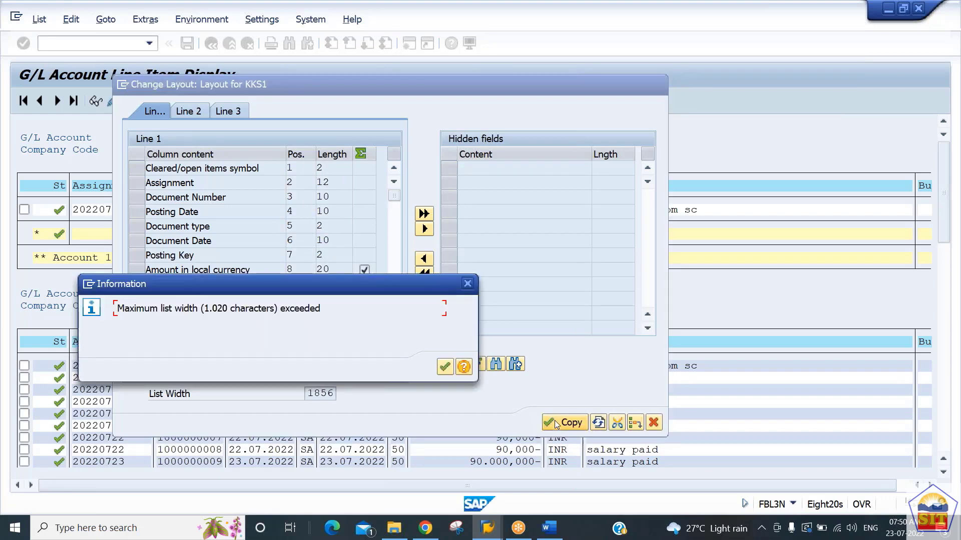
click(446, 367)
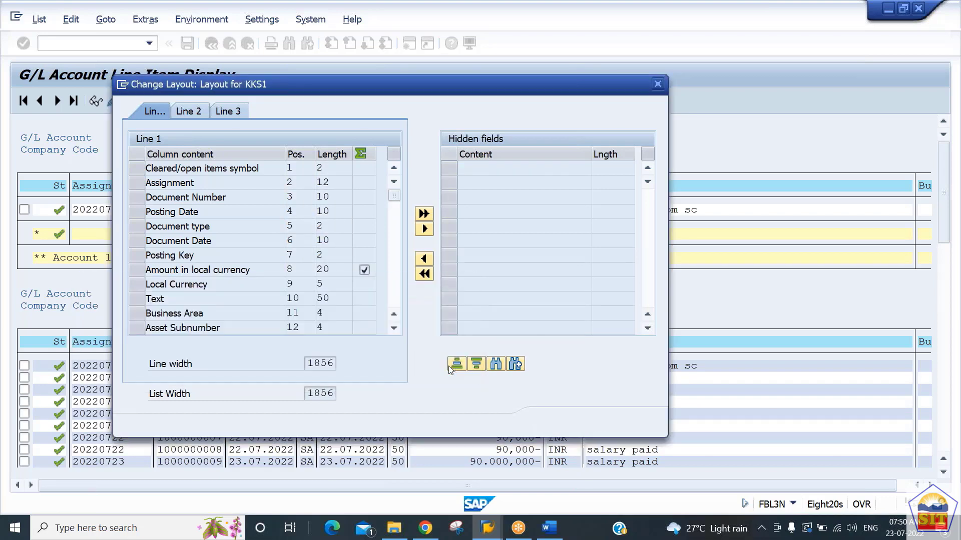
click(653, 422)
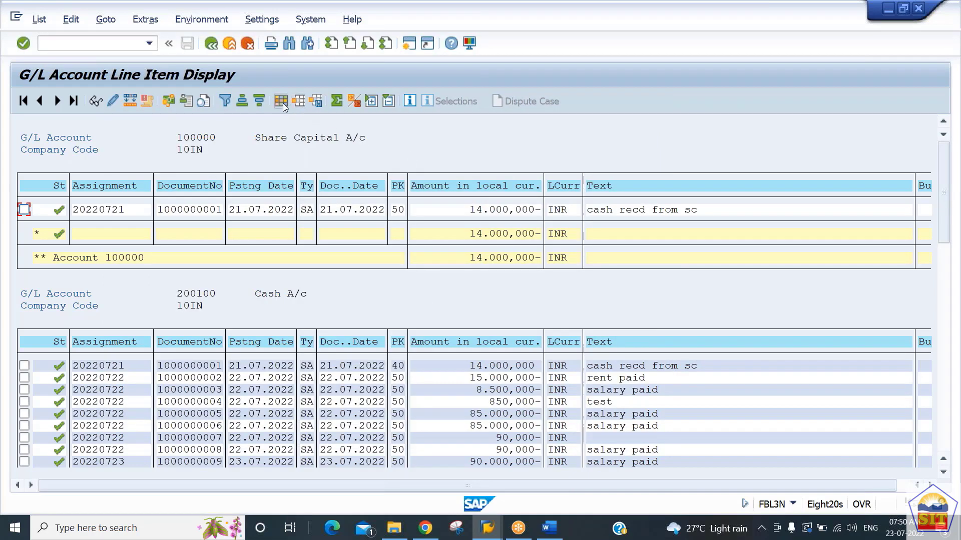
Step: Change the line item layout to hide Business Area and show Clearing date and Company Code, and apply it to the list
click(281, 101)
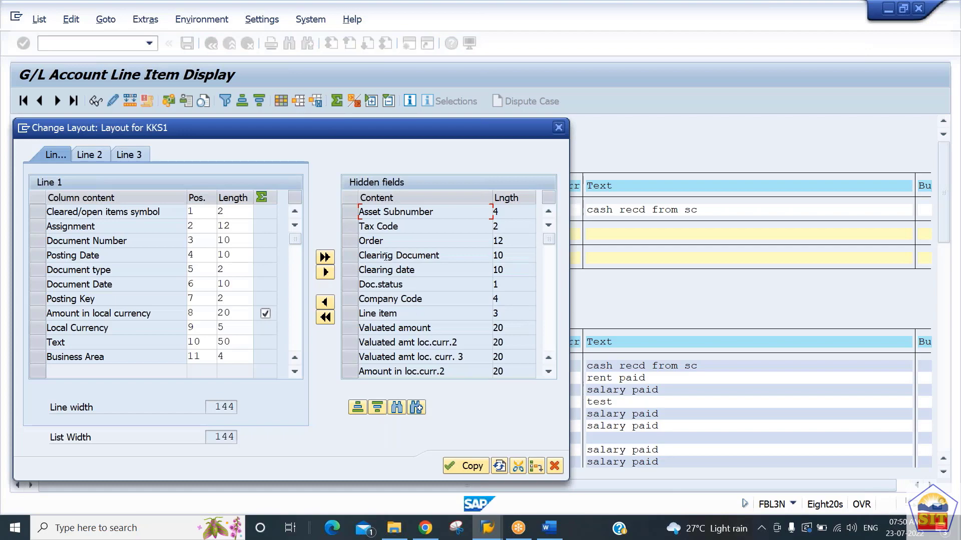
drag(359, 128, 561, 126)
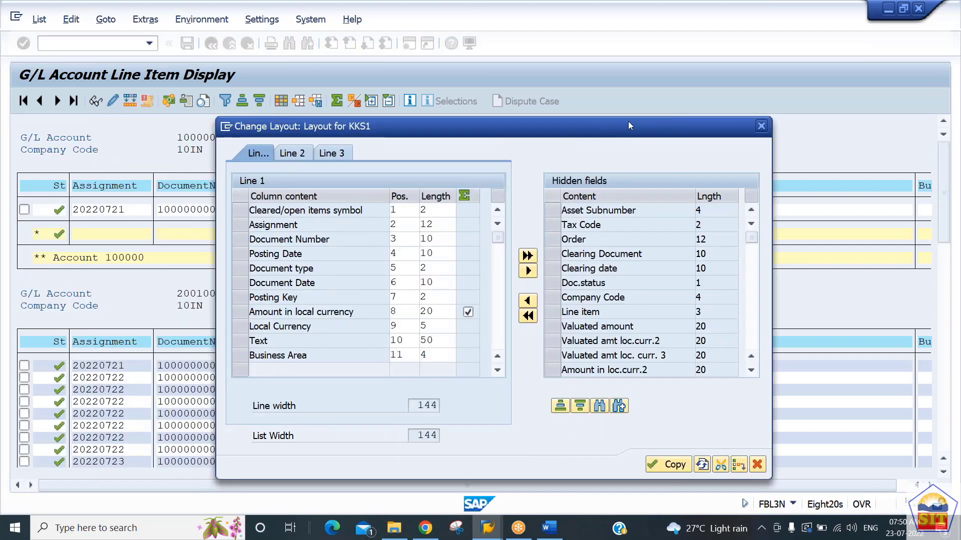
drag(629, 121, 671, 74)
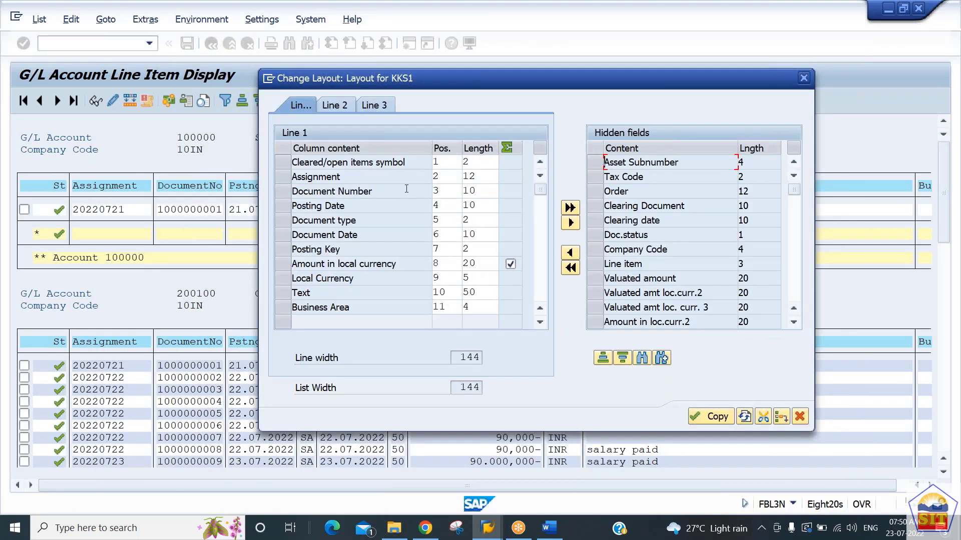
click(280, 309)
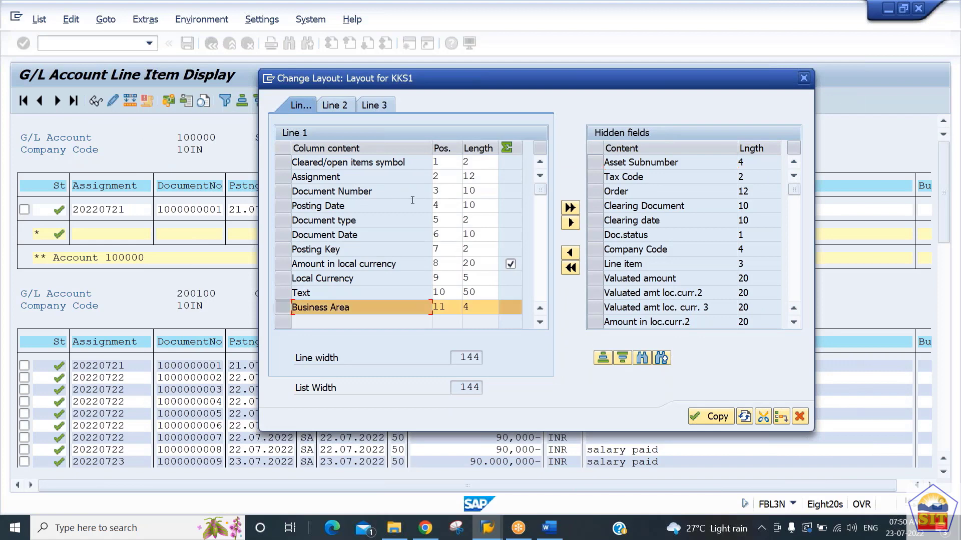
click(571, 223)
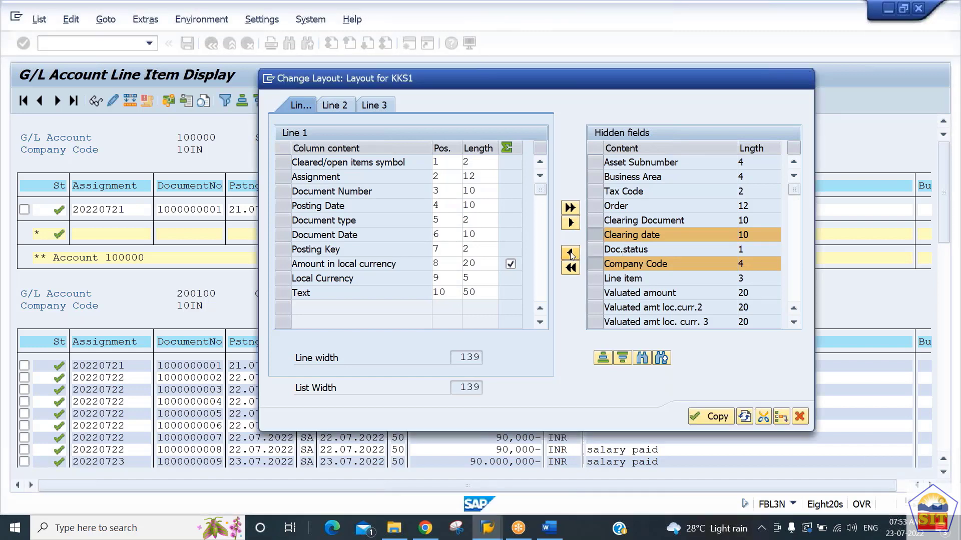
click(570, 253)
click(711, 417)
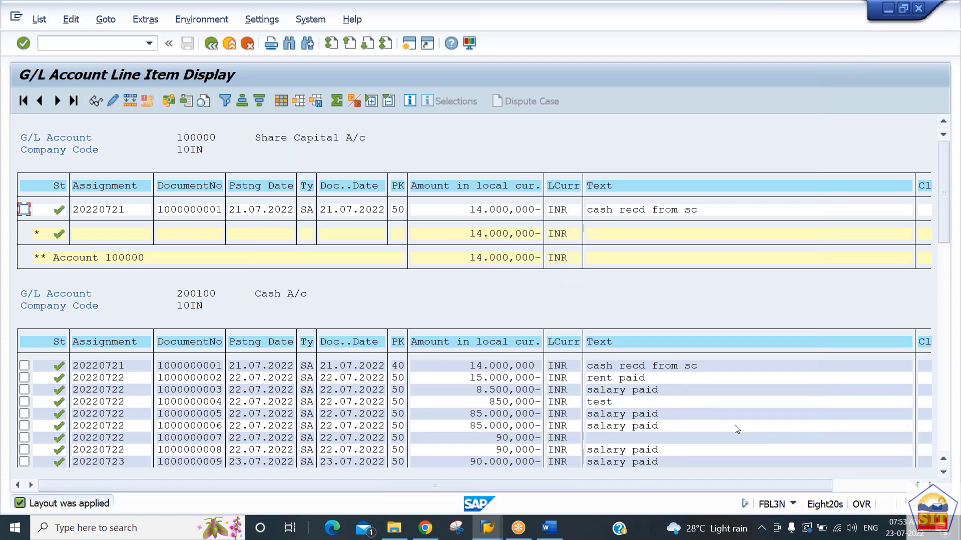
click(842, 487)
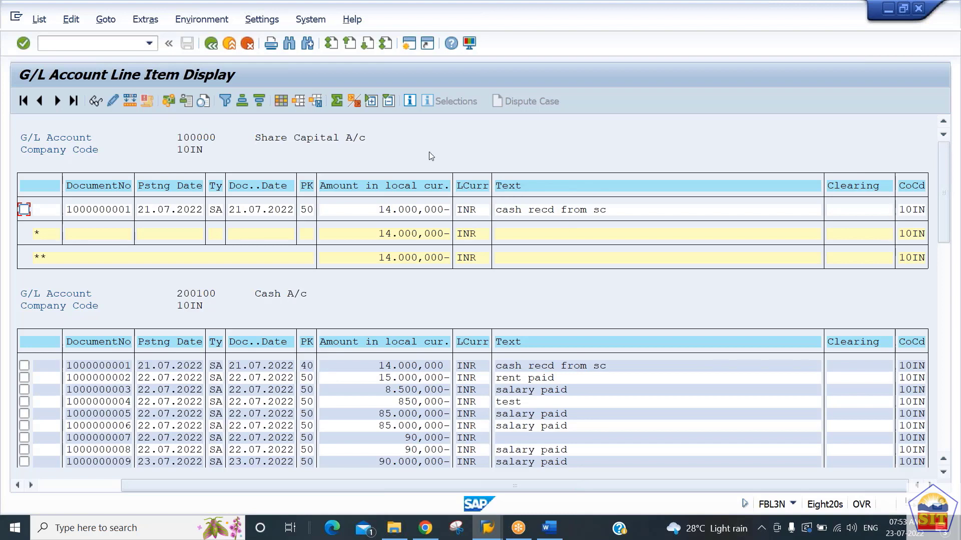
Step: Set the length of the Text column to 30 in the current line item layout
click(278, 101)
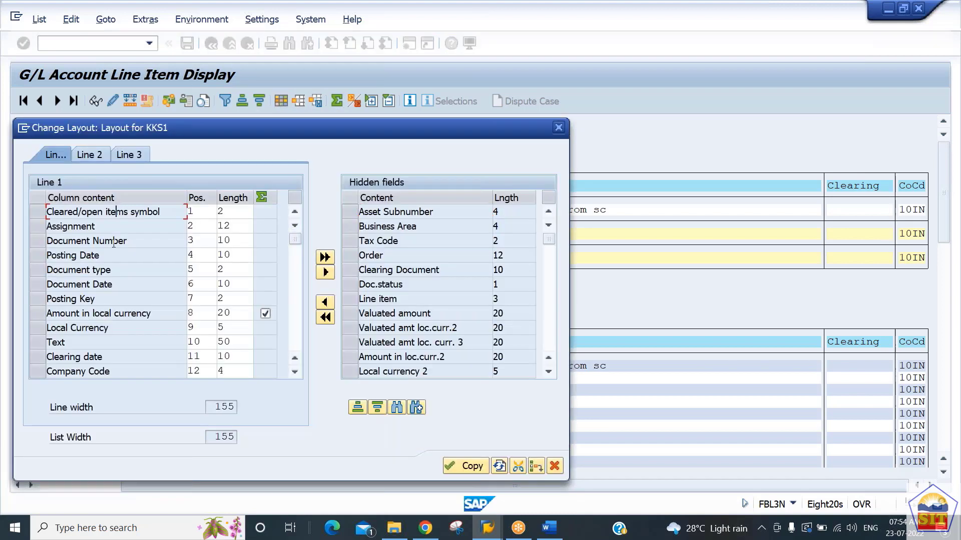
click(108, 284)
click(105, 314)
click(194, 238)
click(199, 271)
click(232, 269)
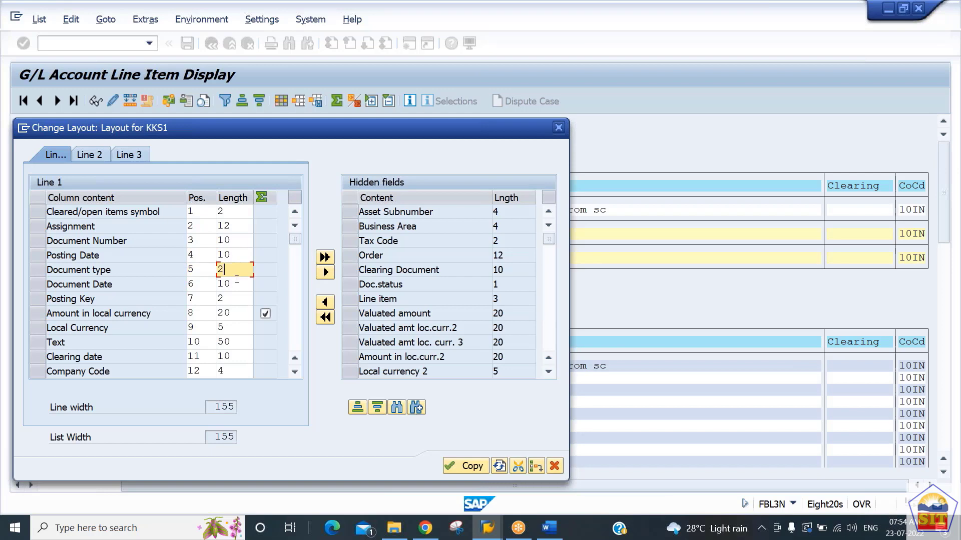
click(236, 313)
click(235, 329)
click(236, 343)
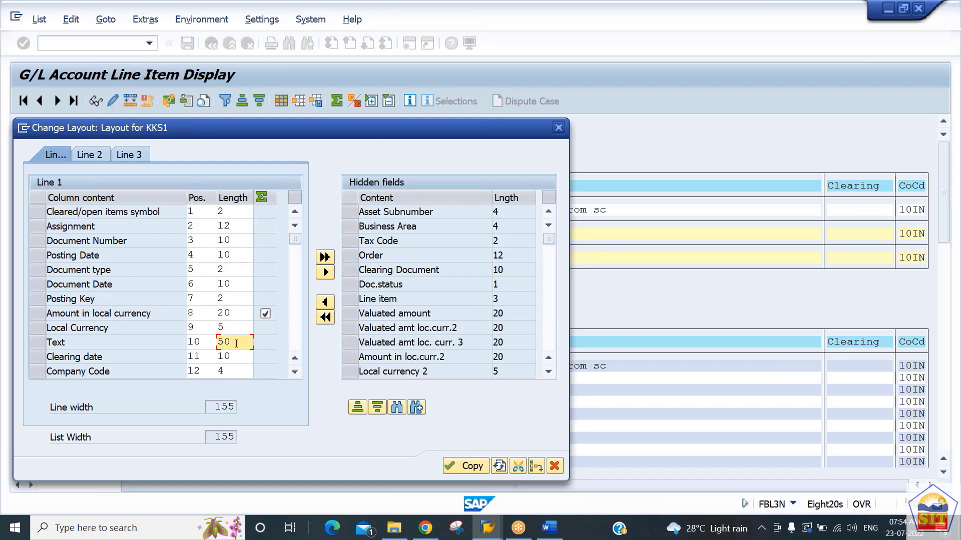
key(BackSpace)
key(BackSpace)
text(30)
drag(505, 122, 715, 136)
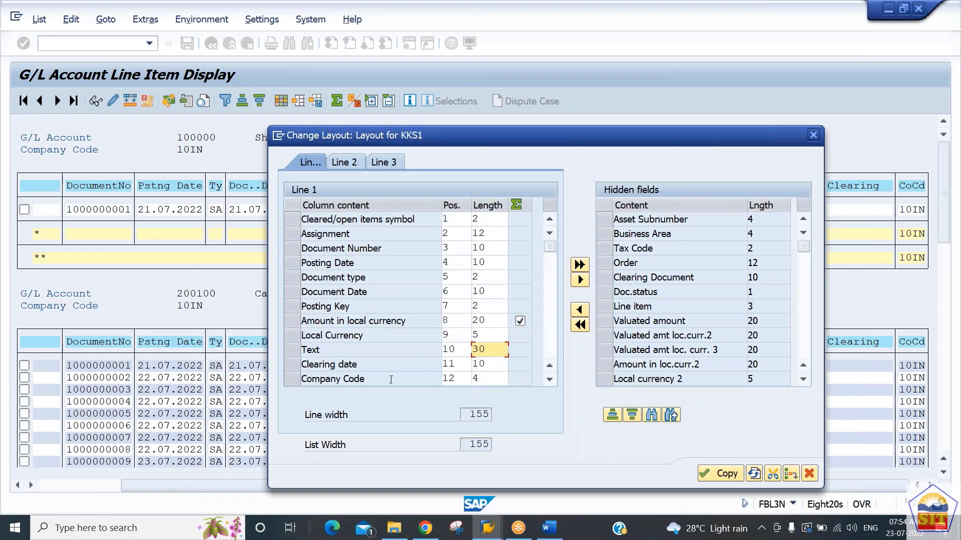
Step: Move Company Code to position 2 and Assignment to position 12, and apply the layout to the line items
click(455, 380)
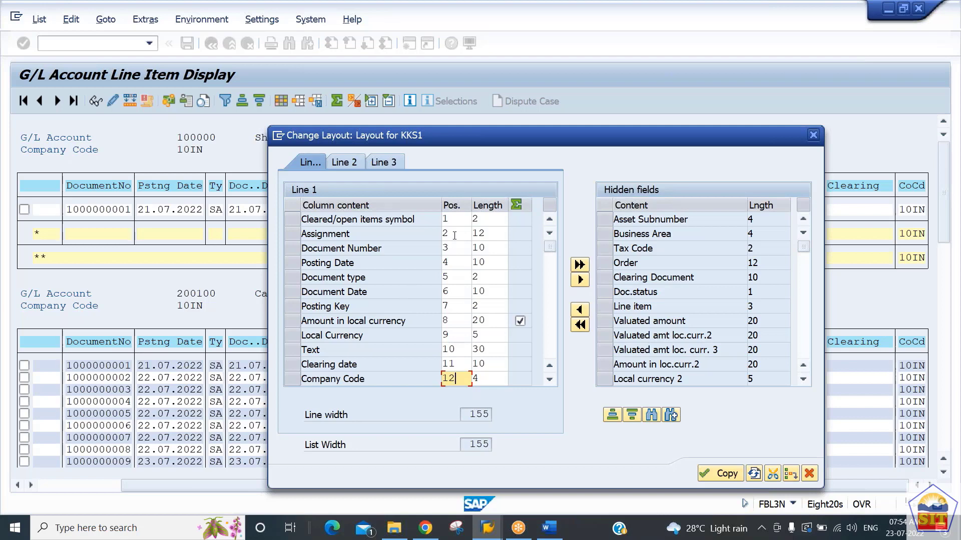
key(BackSpace)
key(BackSpace)
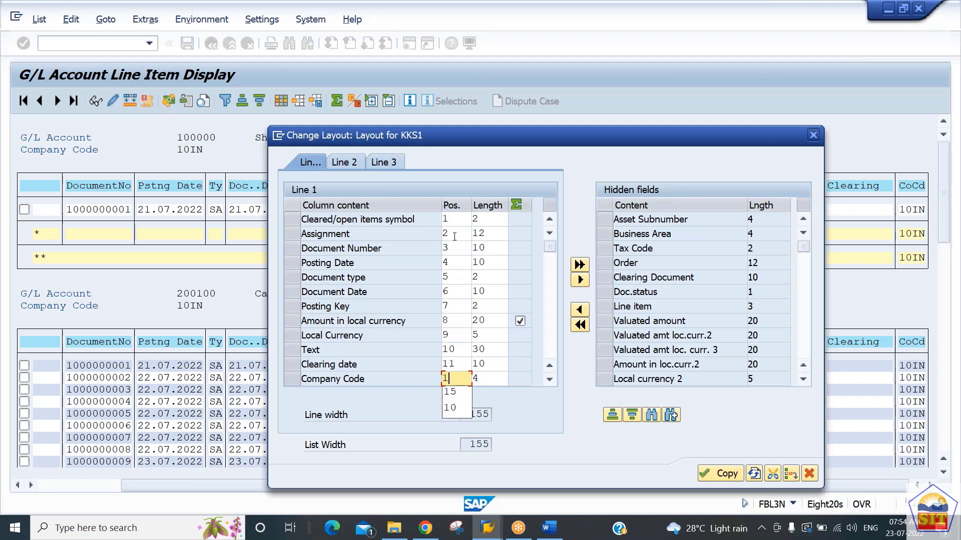
text(2)
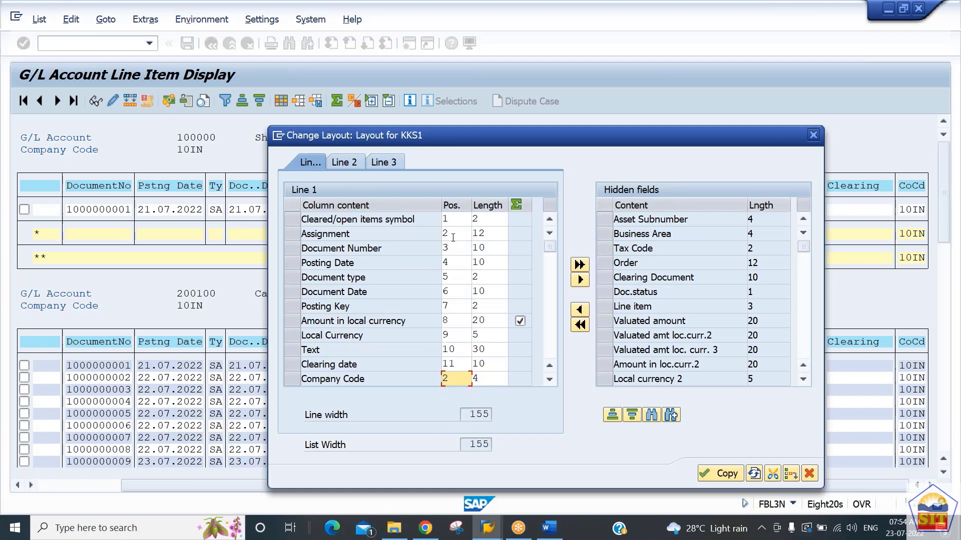
click(447, 234)
key(BackSpace)
text(12)
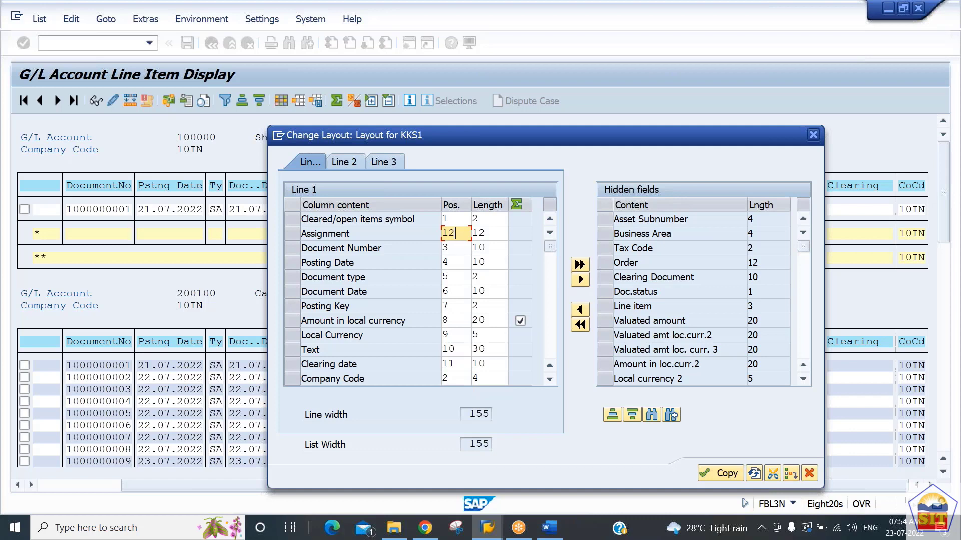
key(Return)
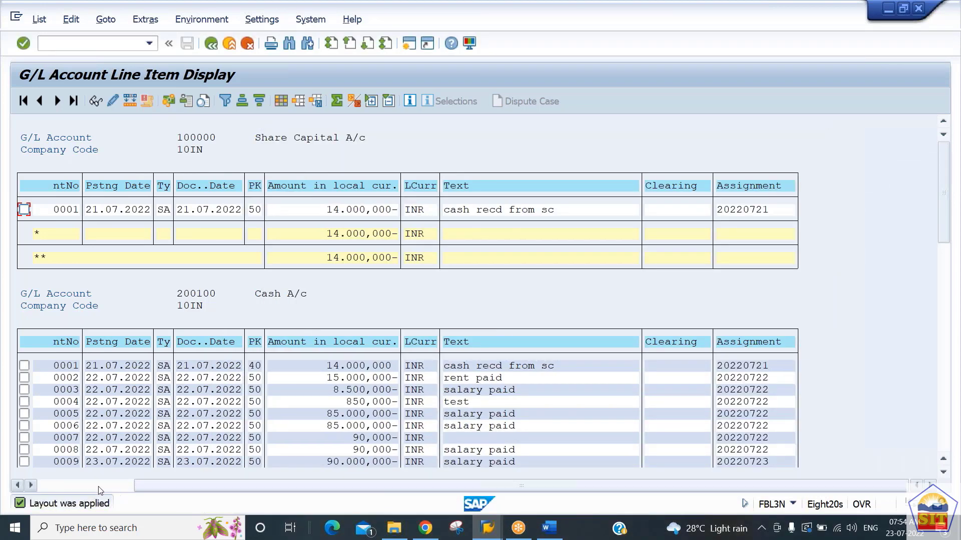
click(81, 489)
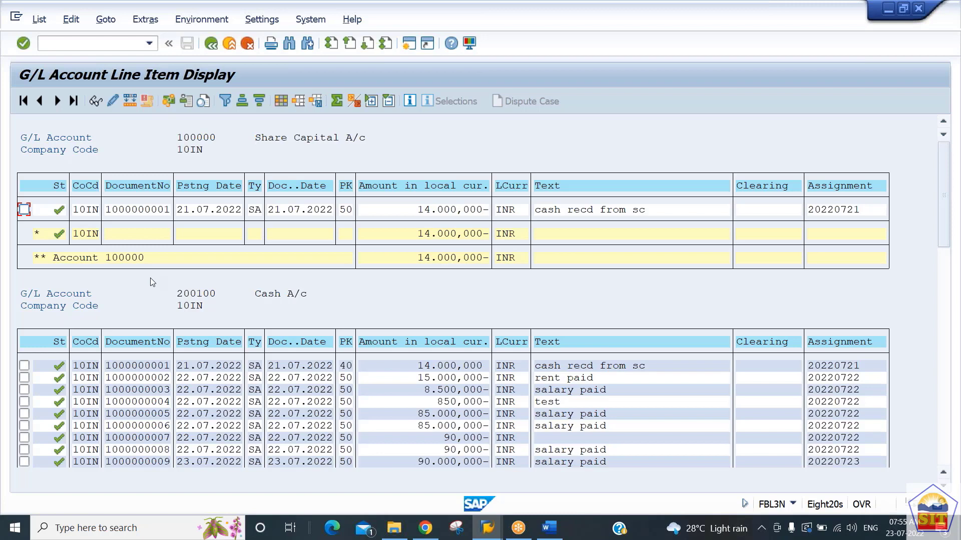
Step: Start saving the current line item layout under the name test1
click(320, 104)
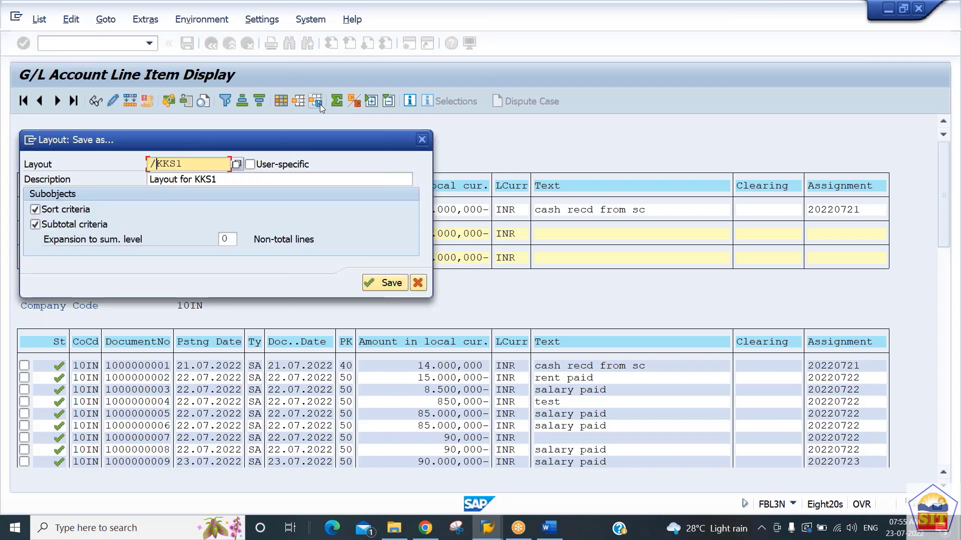
double_click(154, 163)
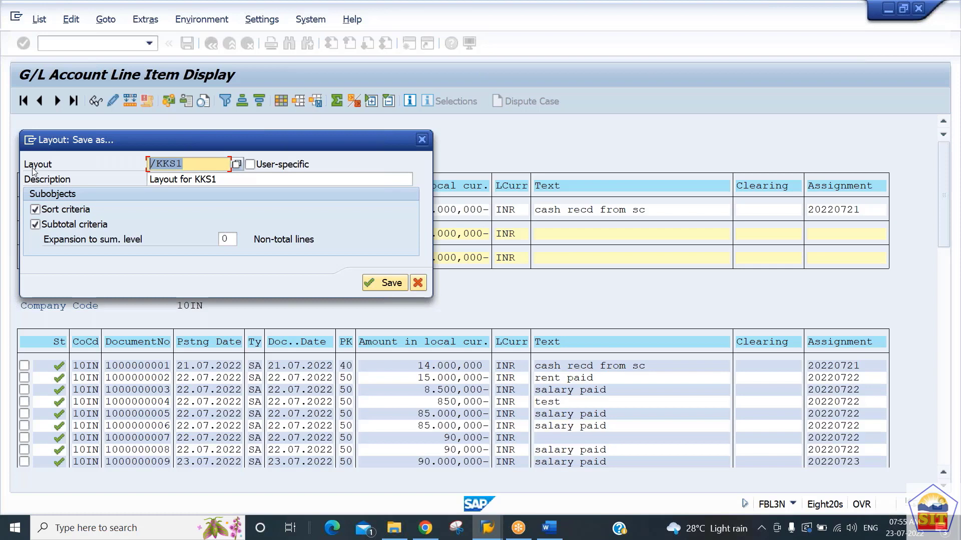
text(test1)
key(Tab)
key(Tab)
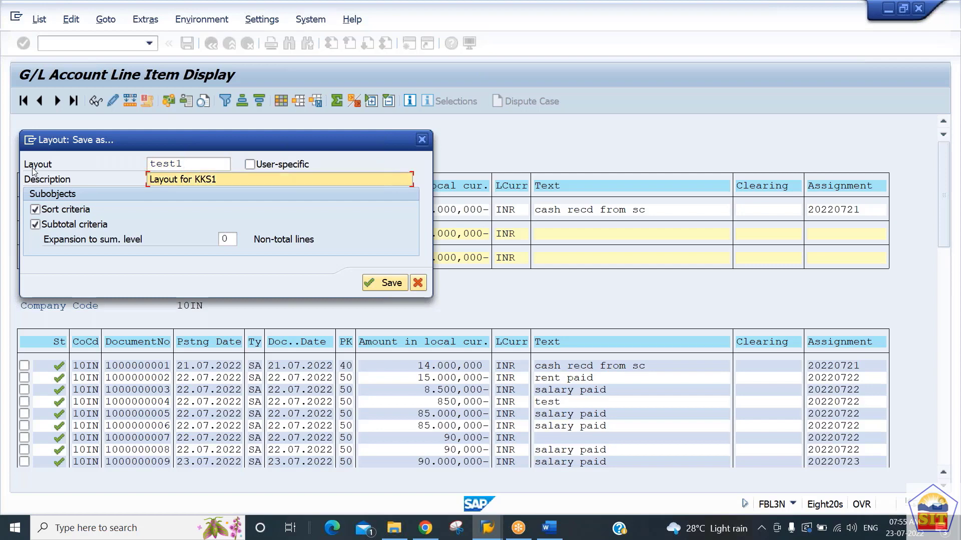
Step: Change the layout description to "Layout for 10IN", make the layout user-specific and save it
key(Right)
key(Right)
key(Right)
key(Right)
key(Right)
key(Right)
key(Right)
key(Right)
key(Right)
key(Right)
key(Right)
text(10IN)
click(249, 164)
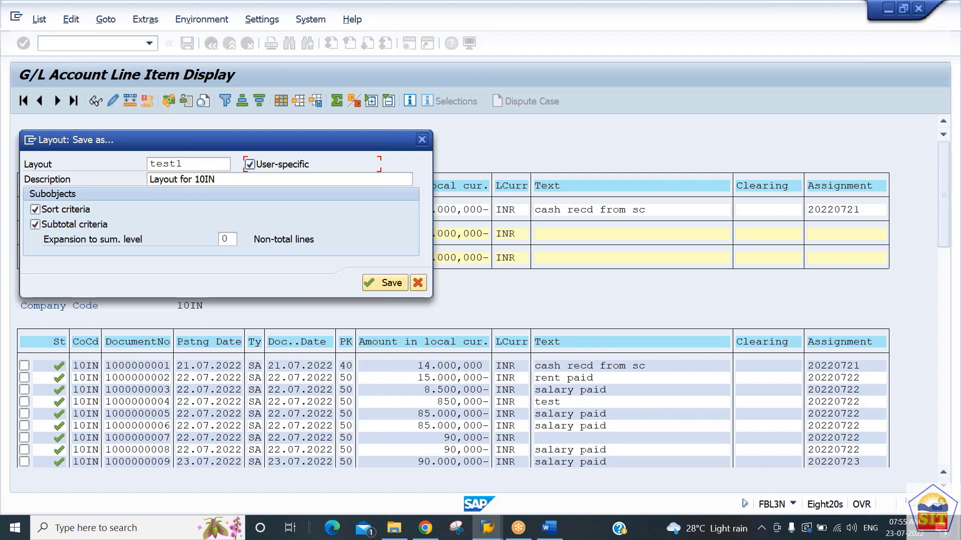
click(385, 283)
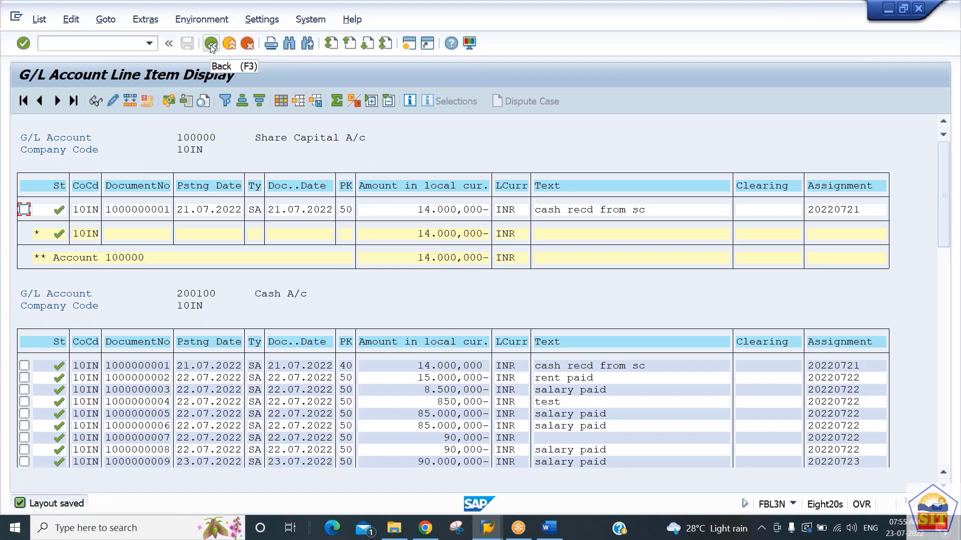
Step: Return to the selection screen and display the line items with TEST1 as the list output layout
click(210, 44)
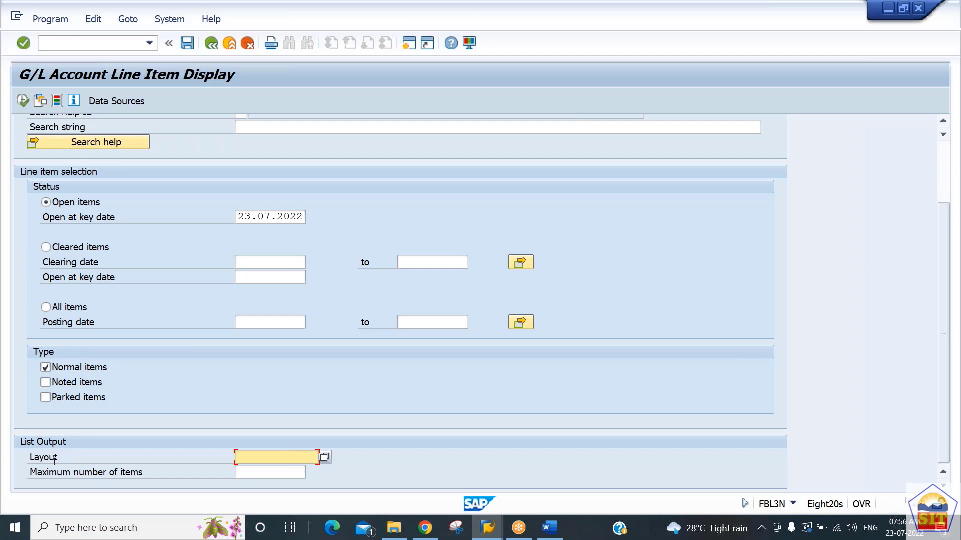
click(323, 456)
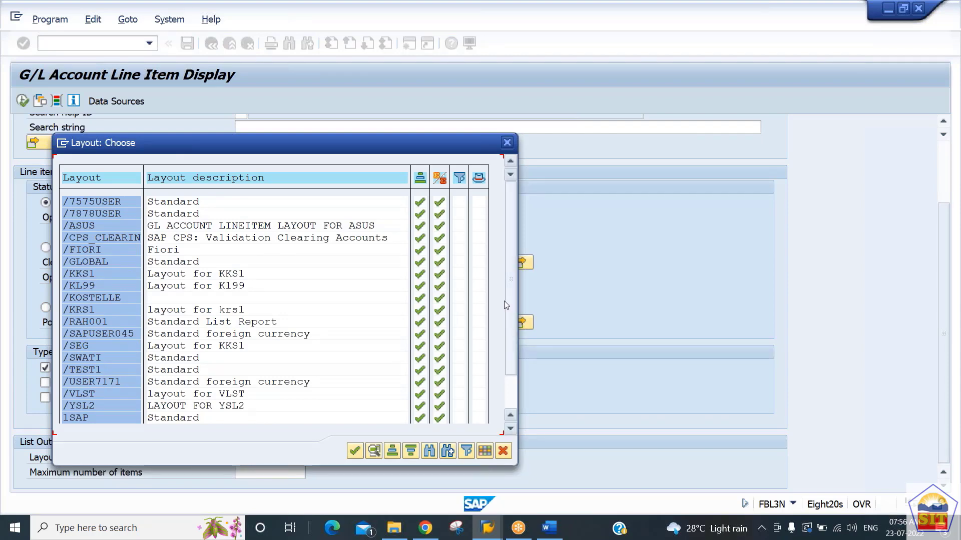
drag(507, 301, 500, 365)
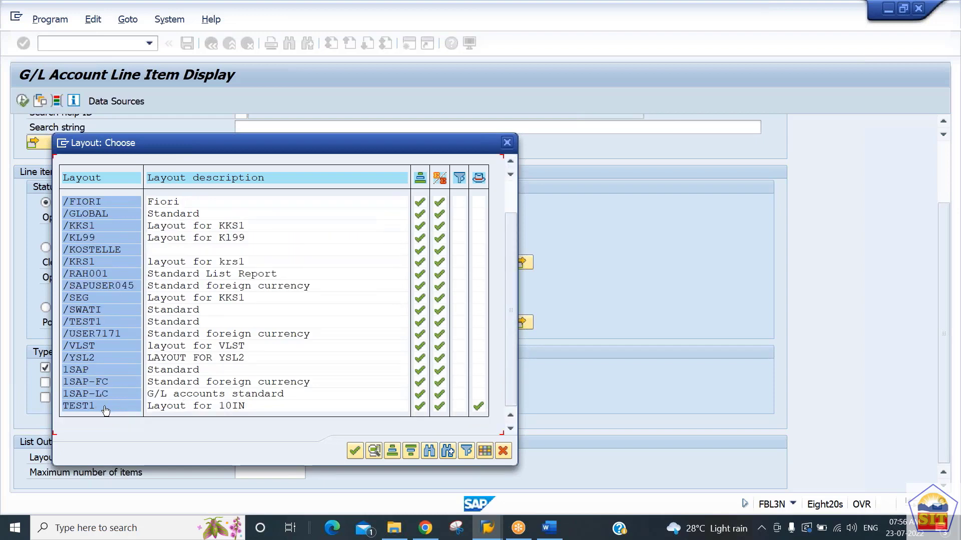
double_click(104, 408)
click(22, 101)
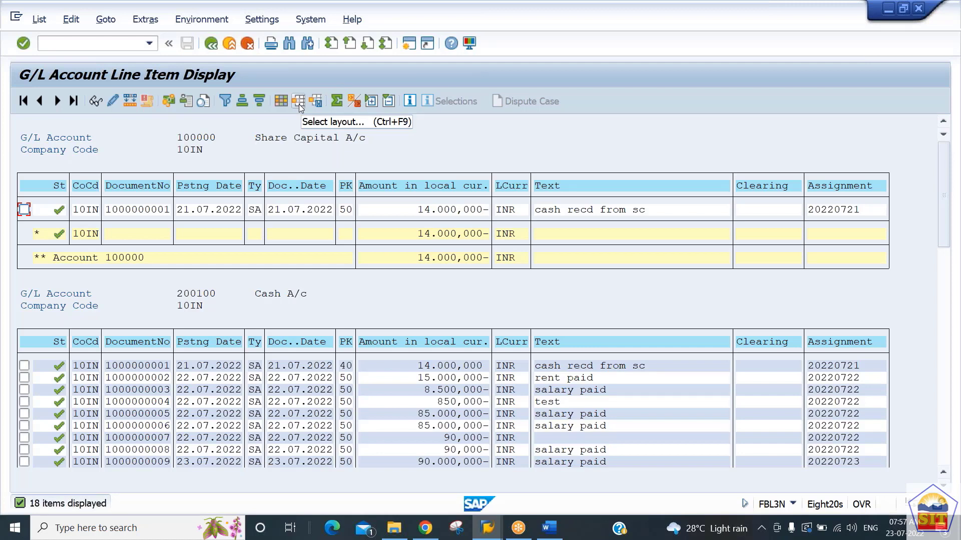
Step: Go back, clear the list output layout and display the line items again
click(210, 44)
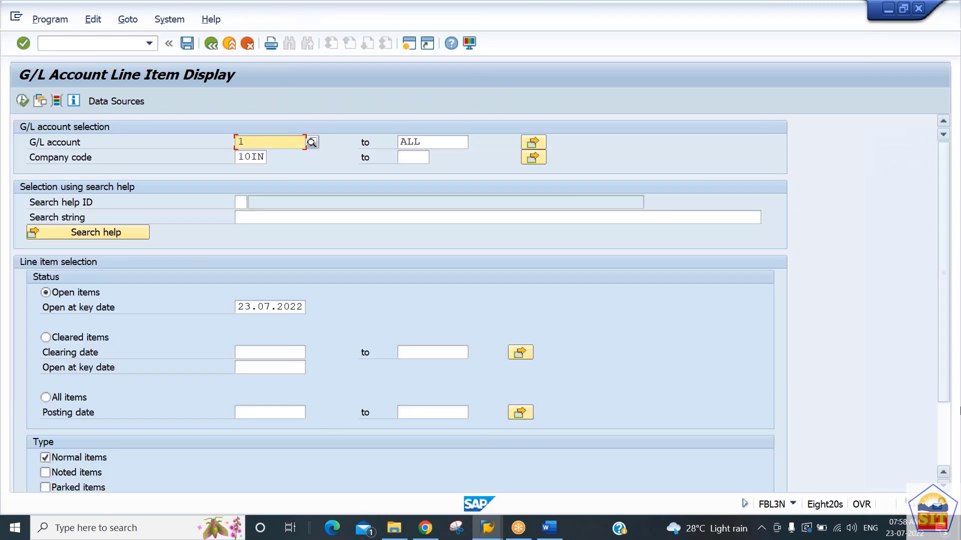
scroll(418, 421, down, 2)
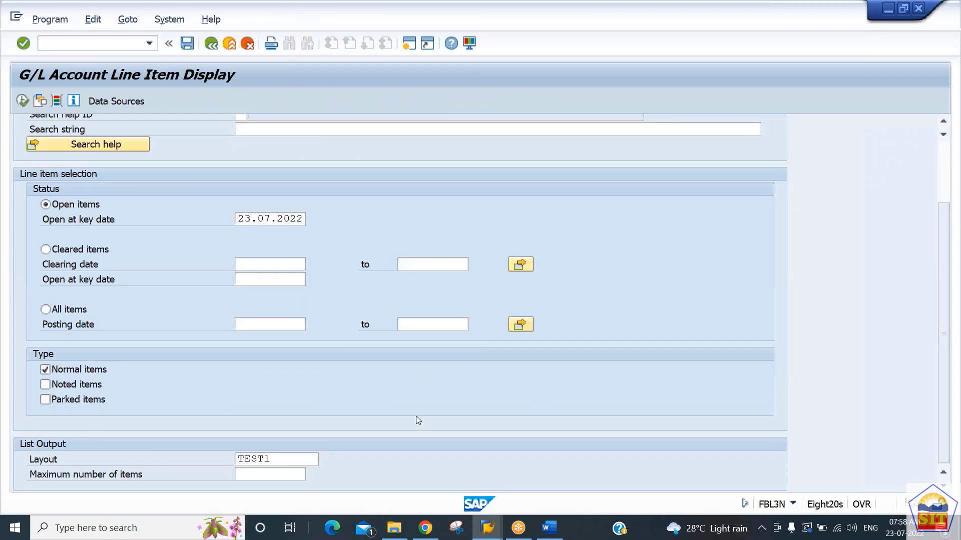
double_click(289, 462)
key(Delete)
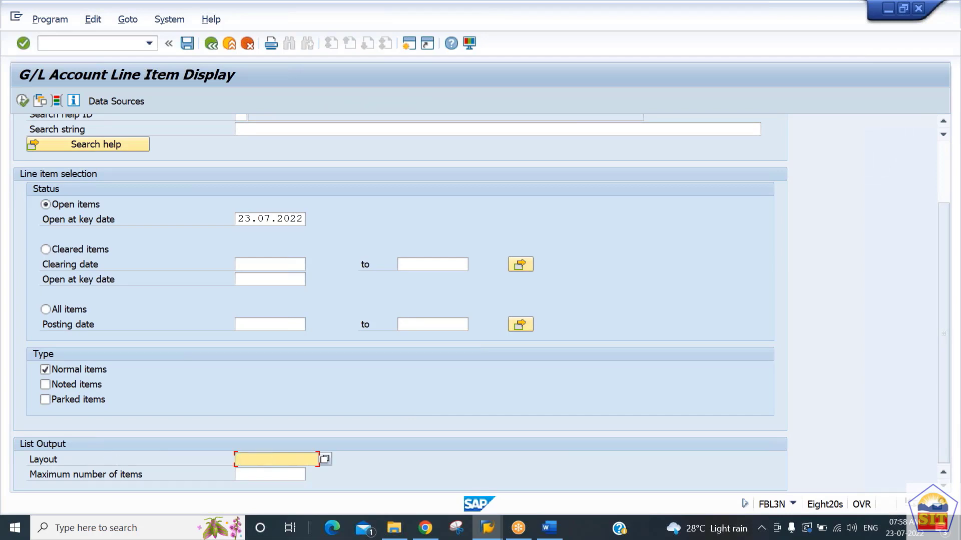
click(22, 101)
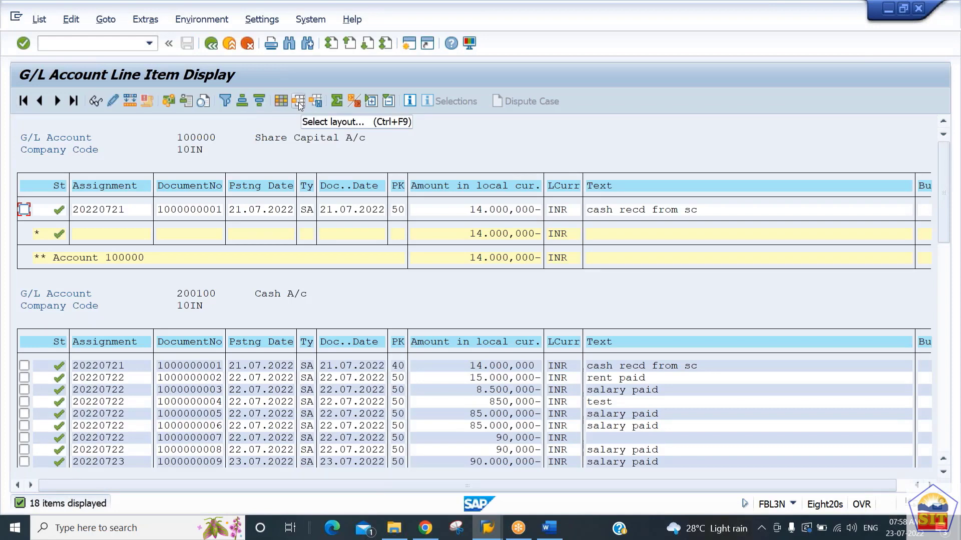
Step: Apply the Standard layout 1SAP to the displayed line items and review its columns
click(298, 102)
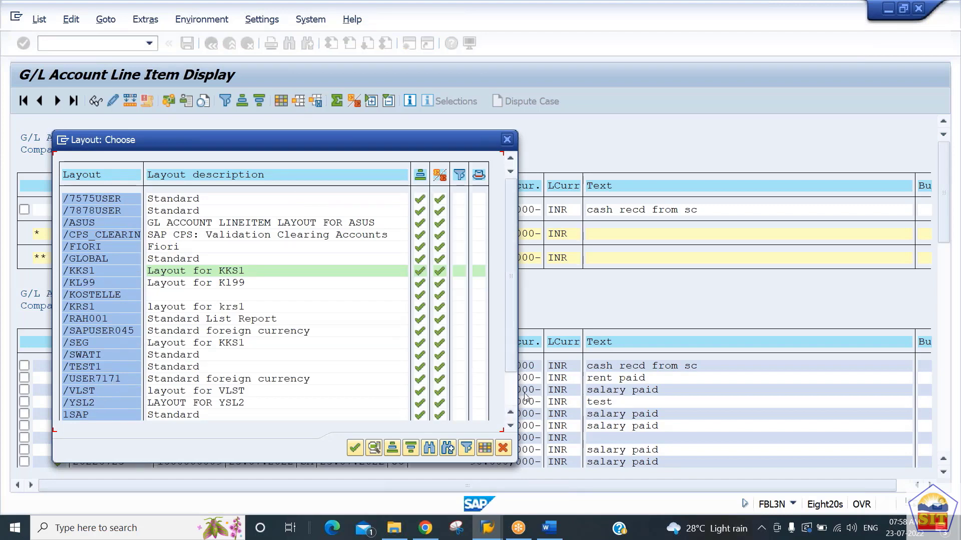
scroll(308, 374, down, 5)
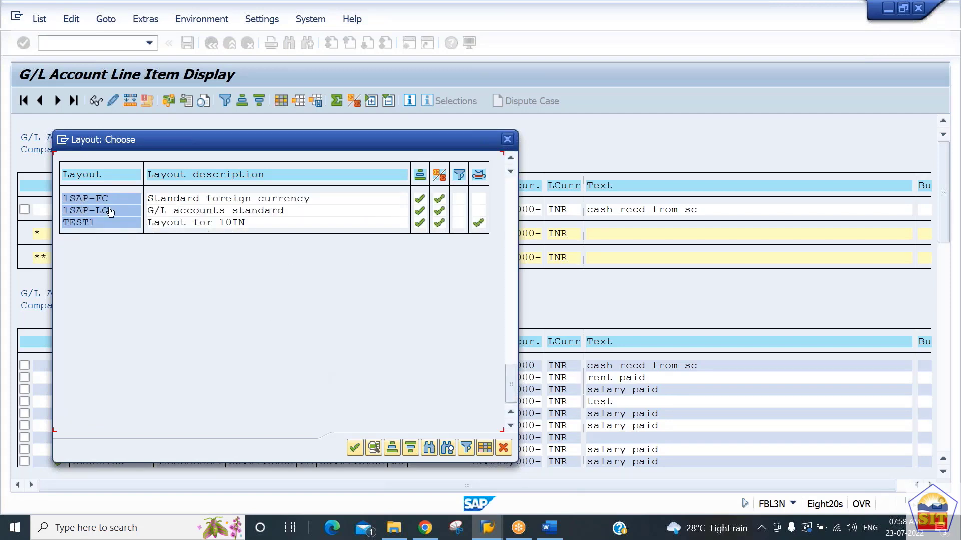
click(511, 159)
click(510, 159)
click(510, 159)
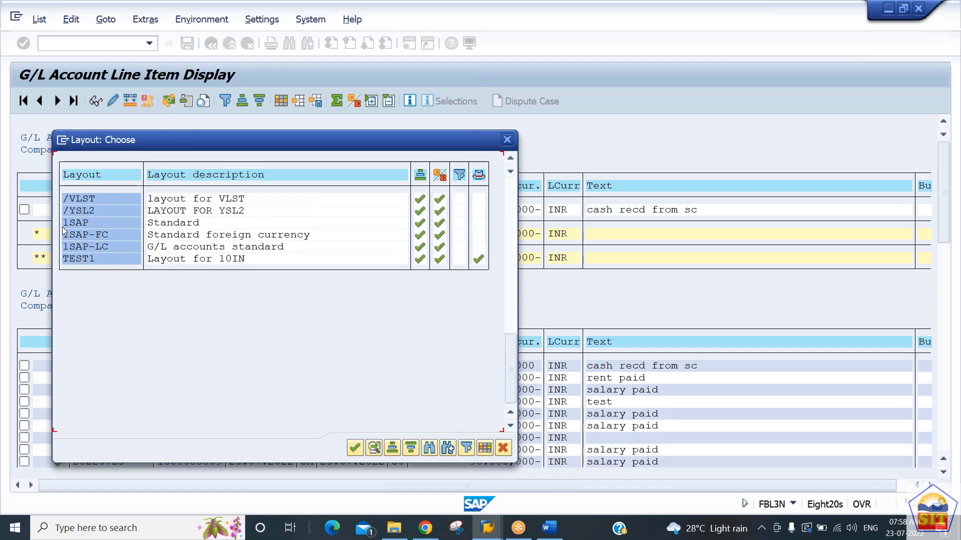
click(103, 223)
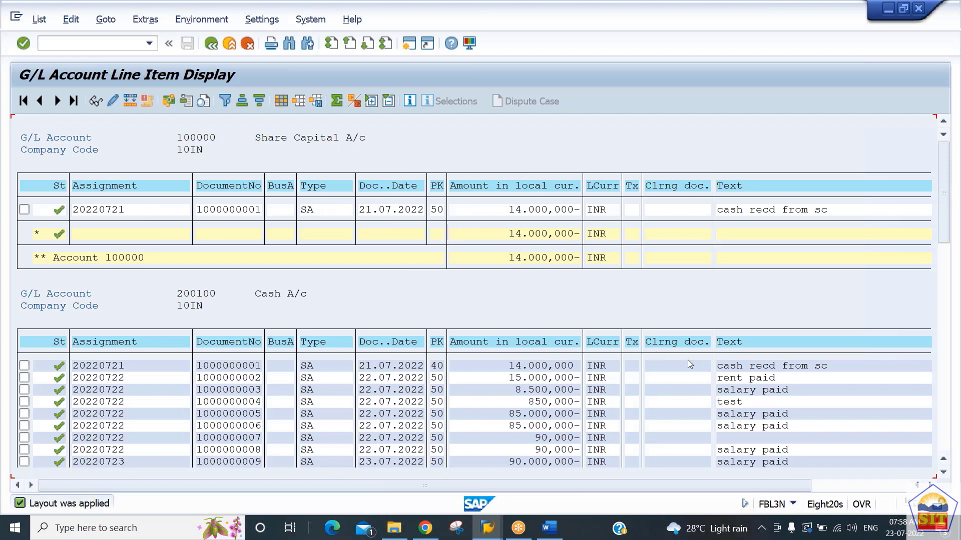
click(883, 490)
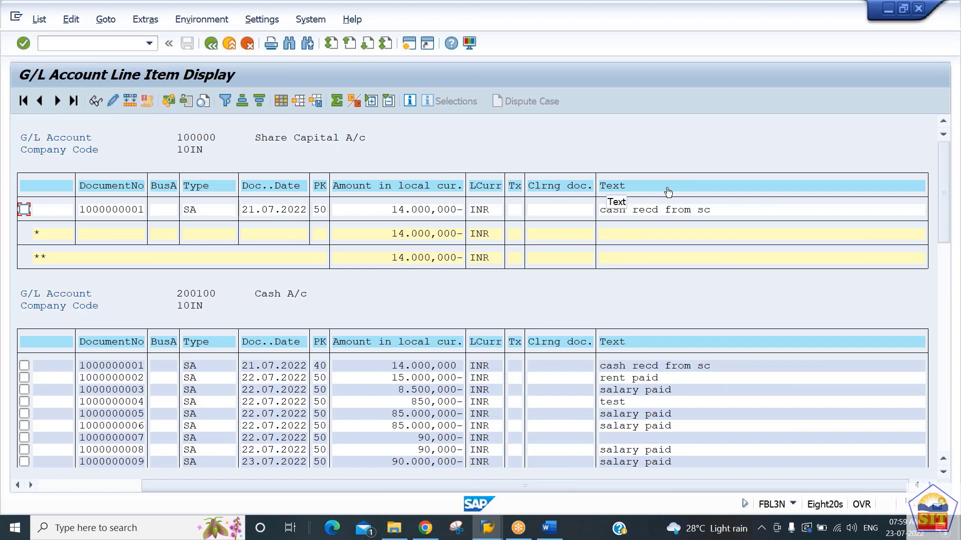
Step: Open the G/L account balance display with transaction code /nfs10n
click(95, 44)
text(/nfs10n)
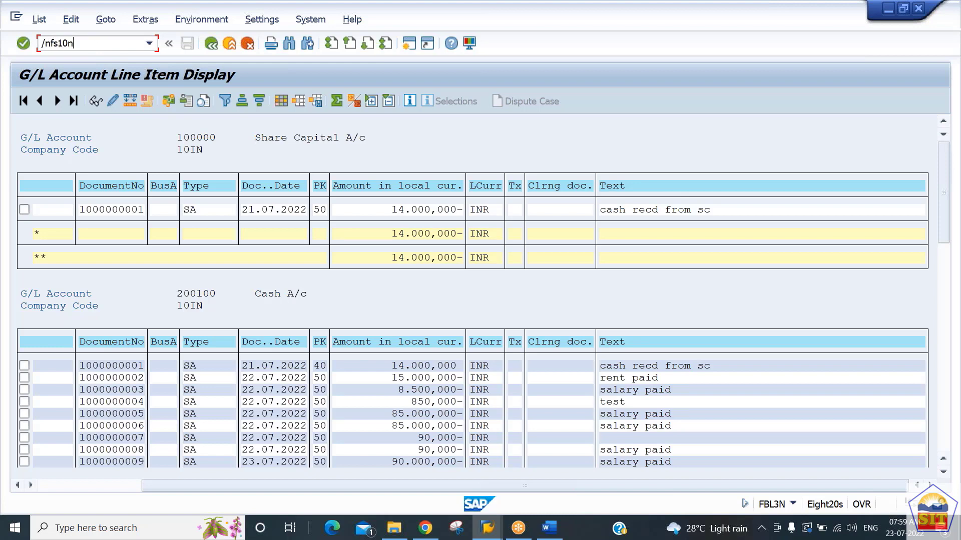
key(Return)
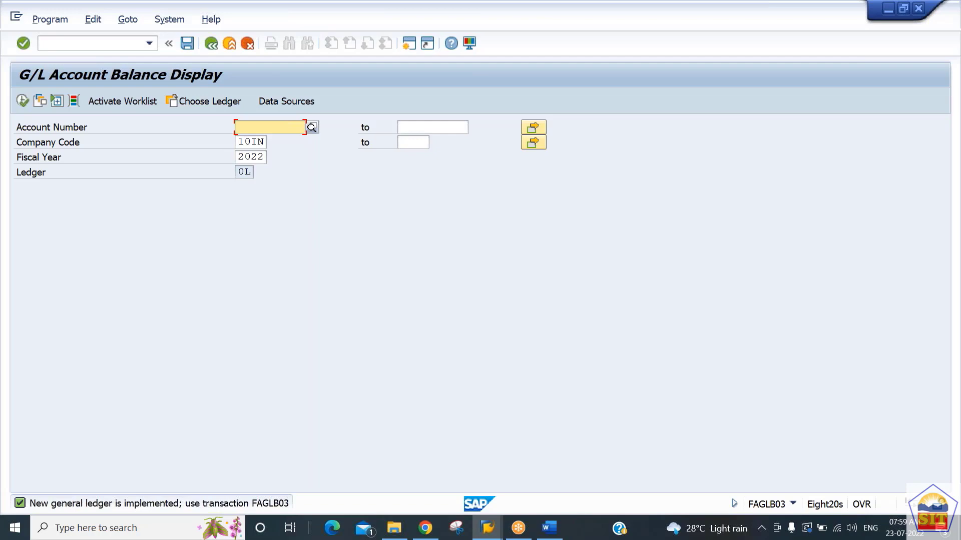
Step: Display the balance of G/L account 200100 for company code 10IN and fiscal year 2022
click(93, 48)
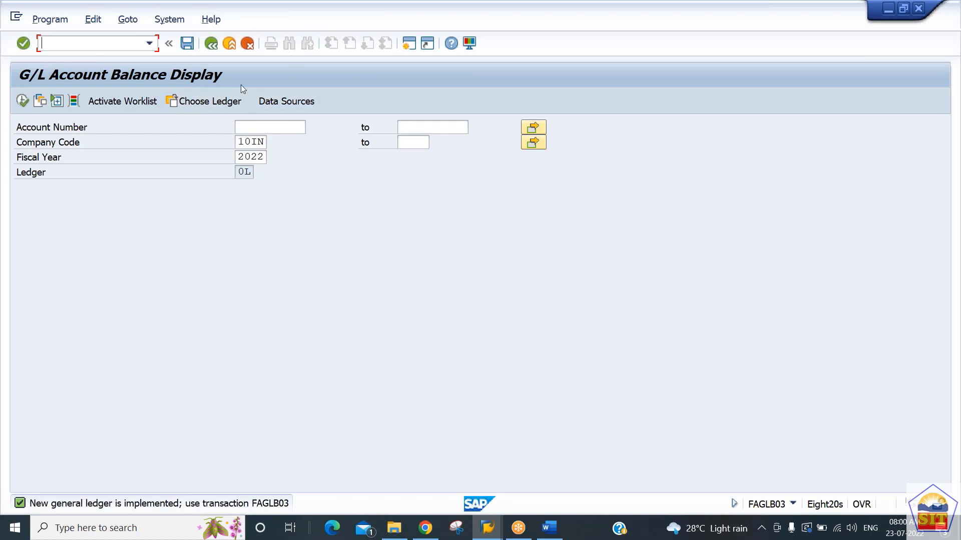
click(254, 130)
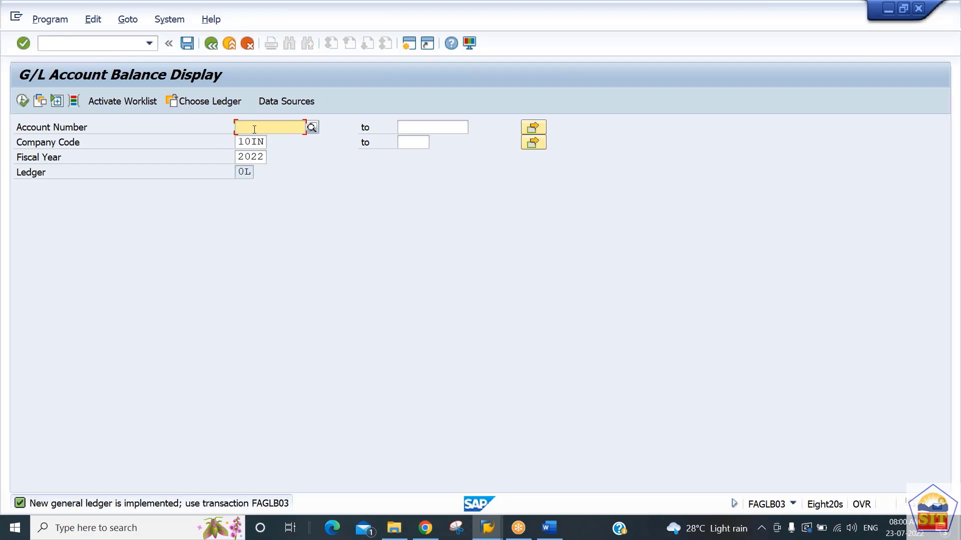
text(200100)
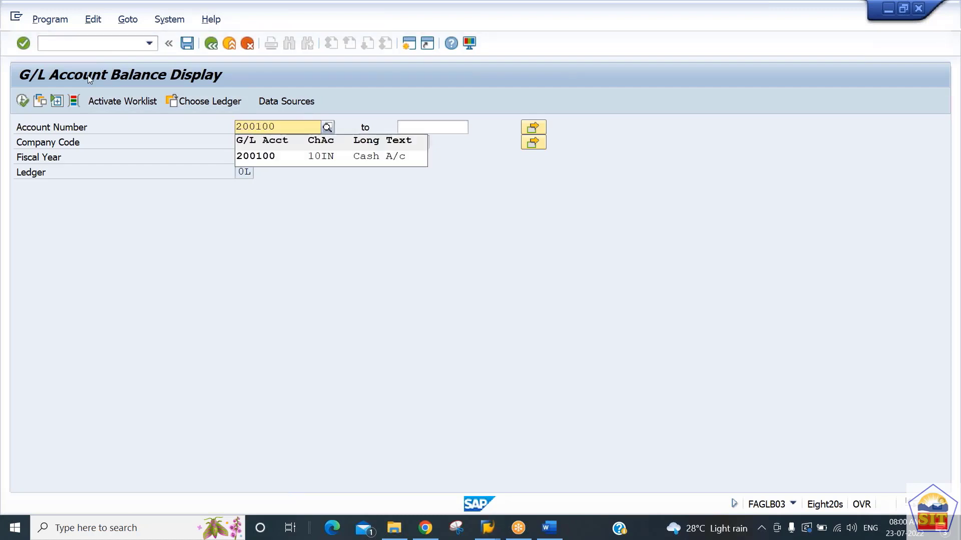
click(265, 159)
click(247, 139)
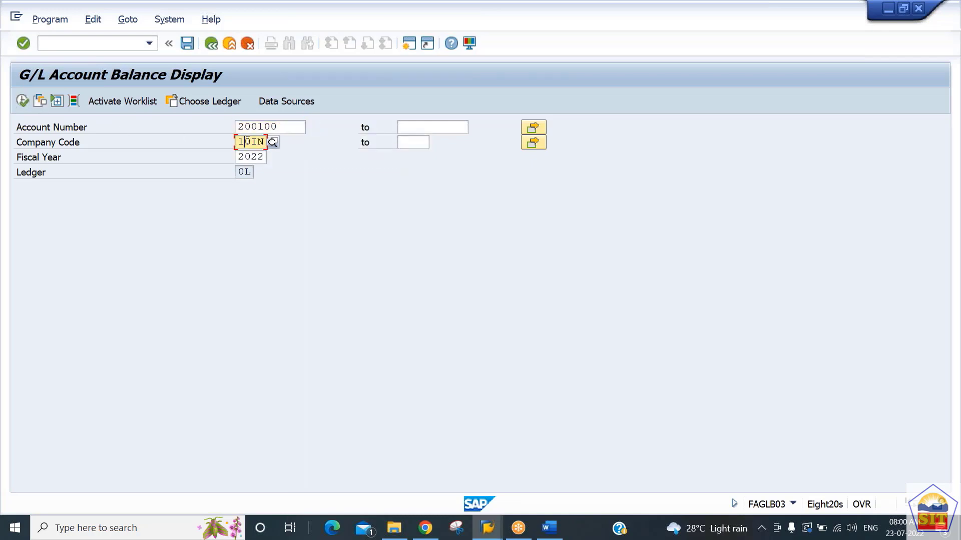
click(251, 158)
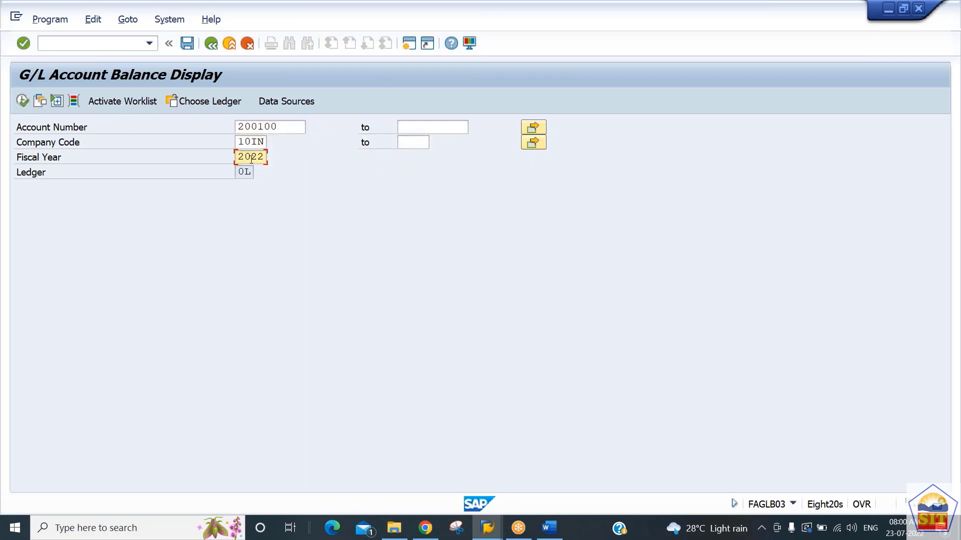
click(253, 143)
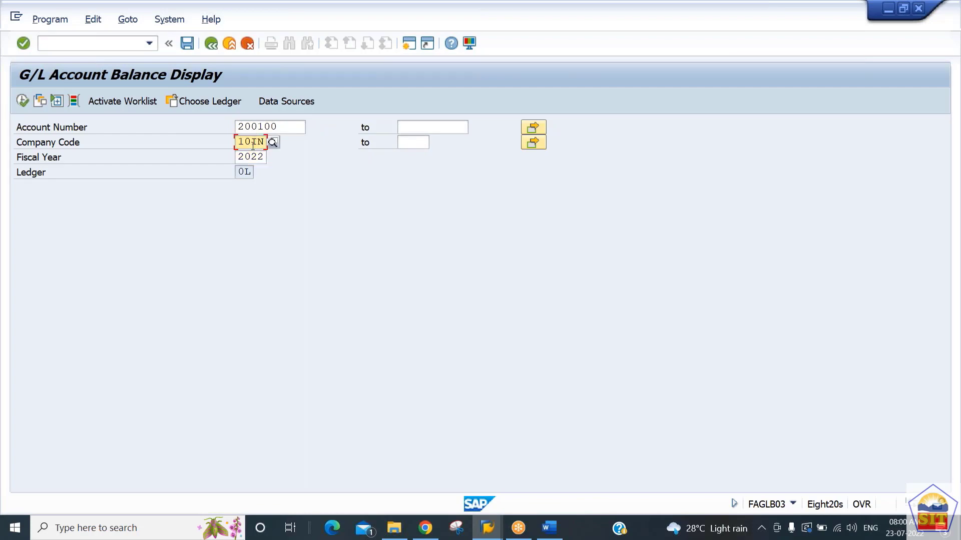
click(250, 156)
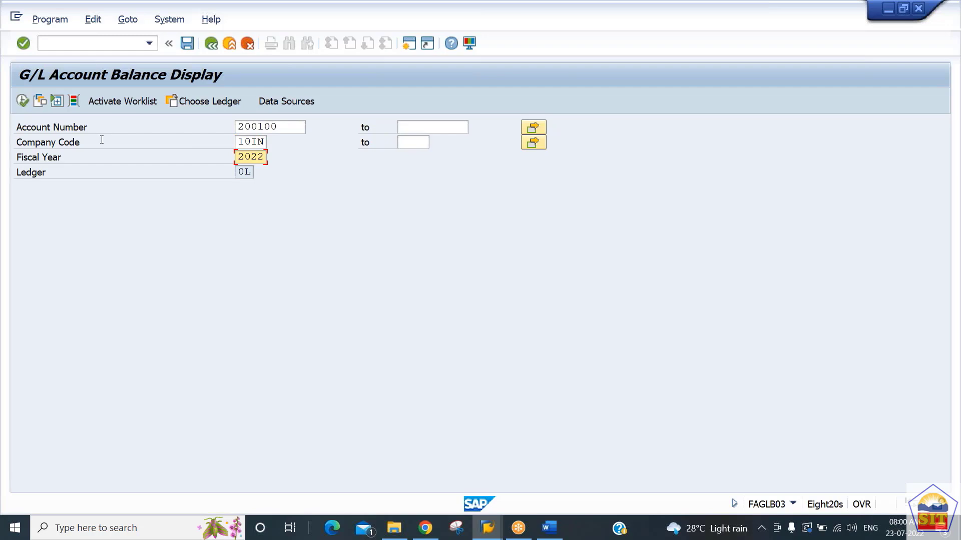
click(22, 102)
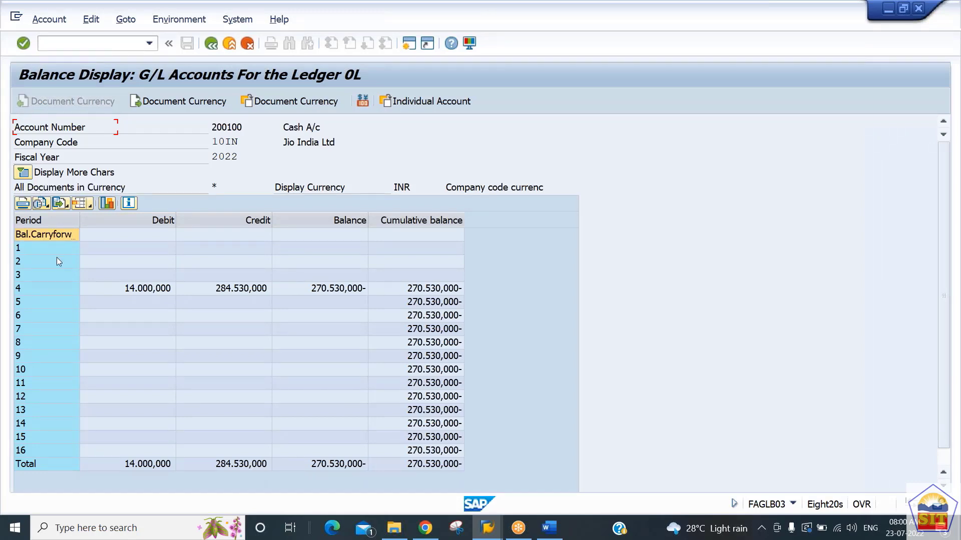
Step: Examine the line items behind the period 4 debit and credit amounts, returning to the balance display after each
click(57, 289)
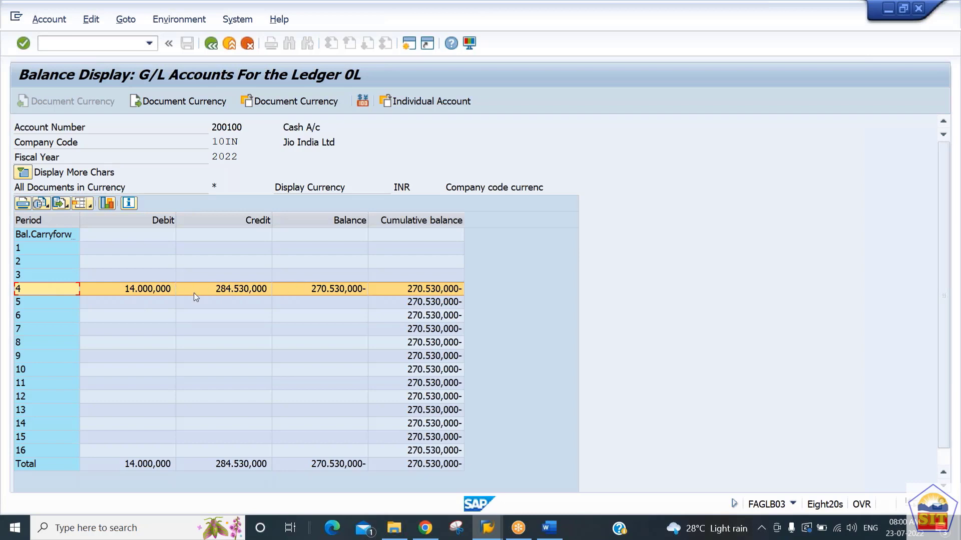
double_click(144, 294)
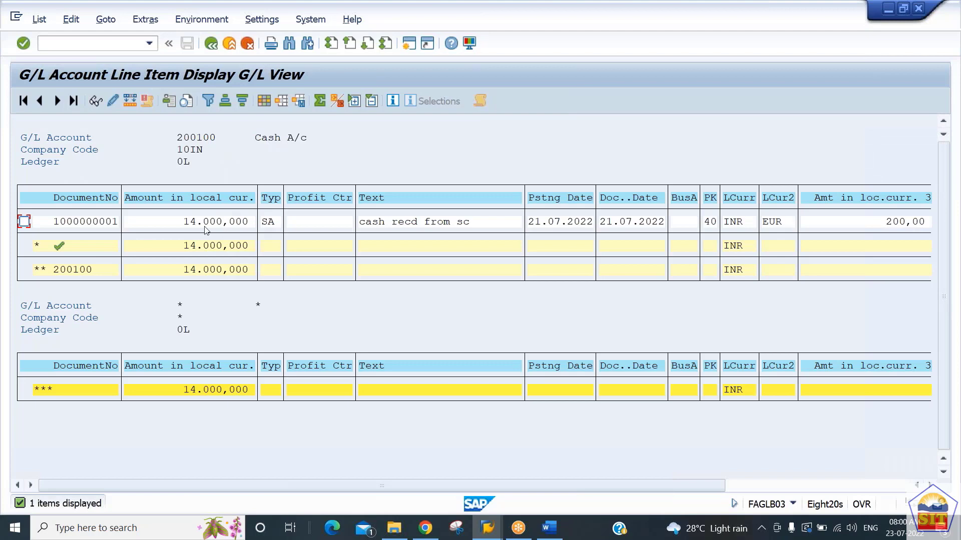
click(212, 45)
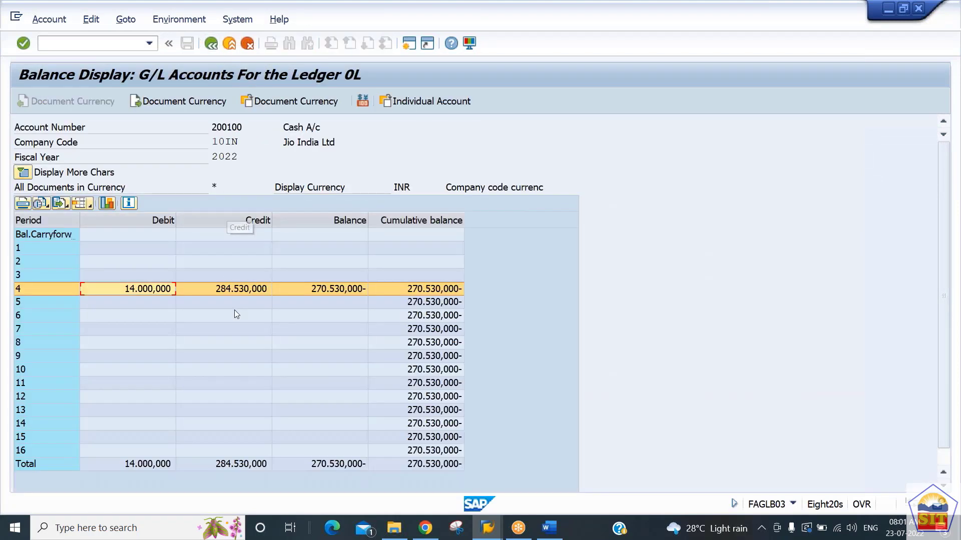
double_click(239, 289)
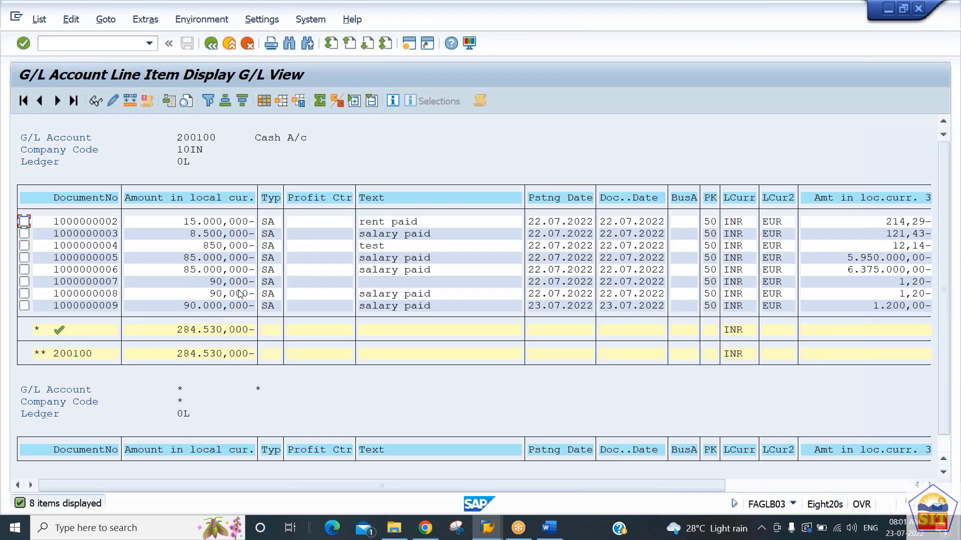
click(210, 44)
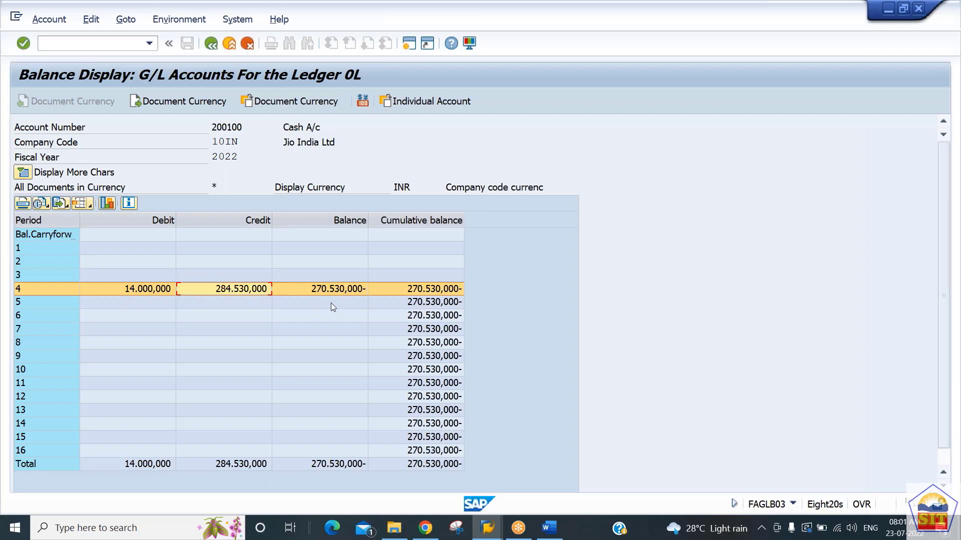
Step: Examine the line items behind the period 4 balance and return to the balance selection screen
double_click(340, 290)
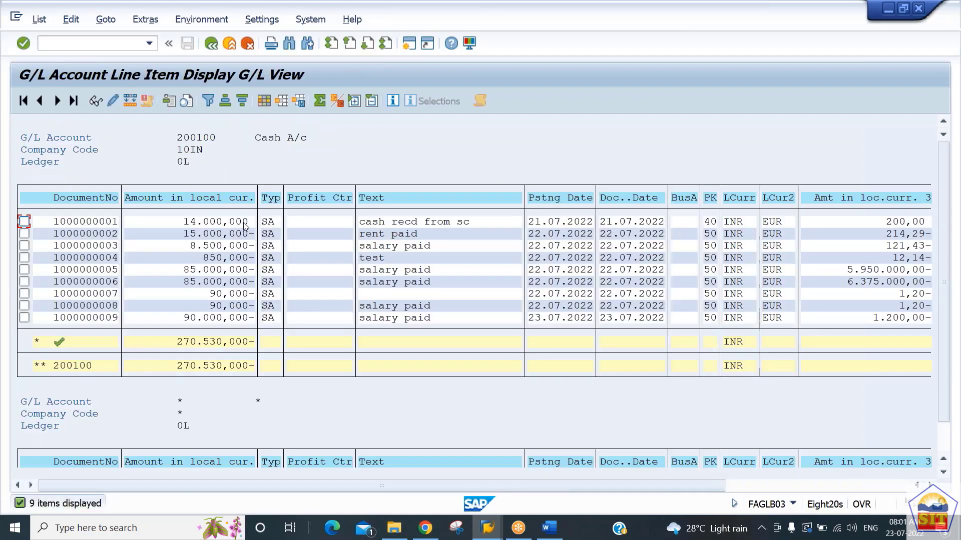
click(243, 222)
click(229, 42)
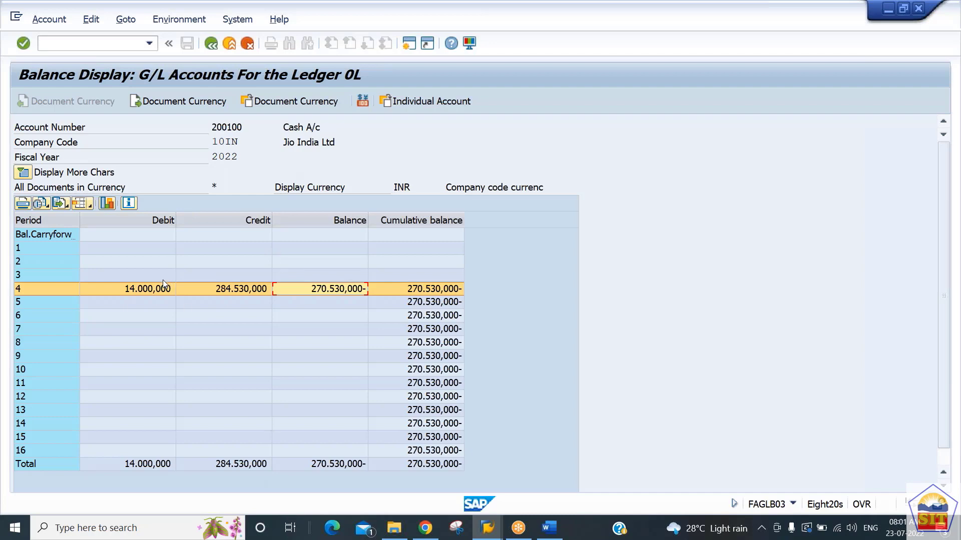
click(212, 43)
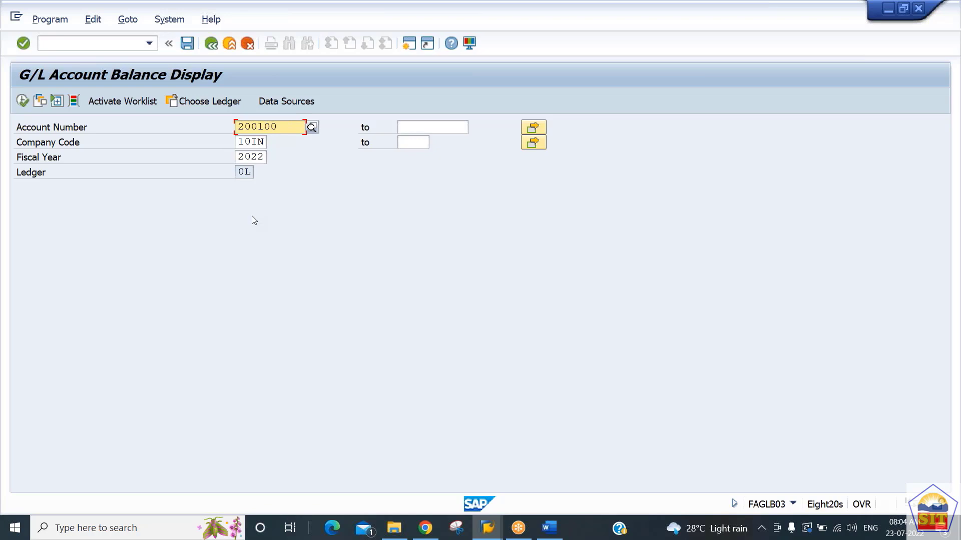
Step: Restart the G/L account balance display with its transaction code
click(94, 44)
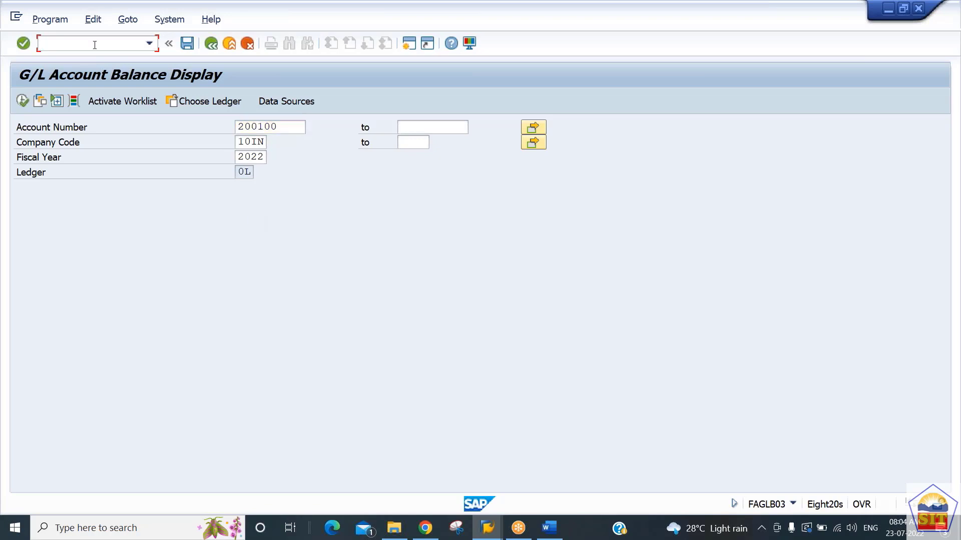
text(/n)
text(f)
text(bl3n)
key(Return)
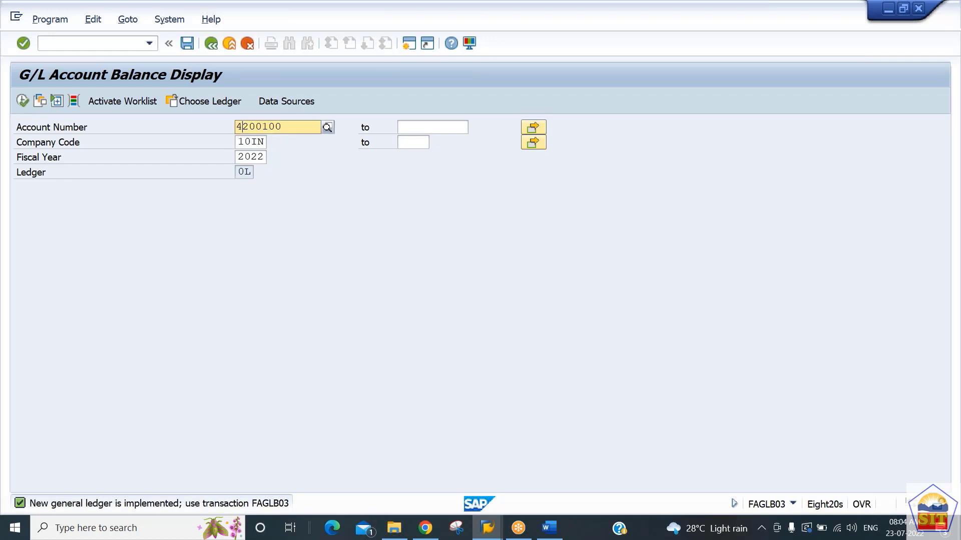
Step: Try to display the fiscal year 2022 balance of G/L account 400200 for company code 10IN
text(400)
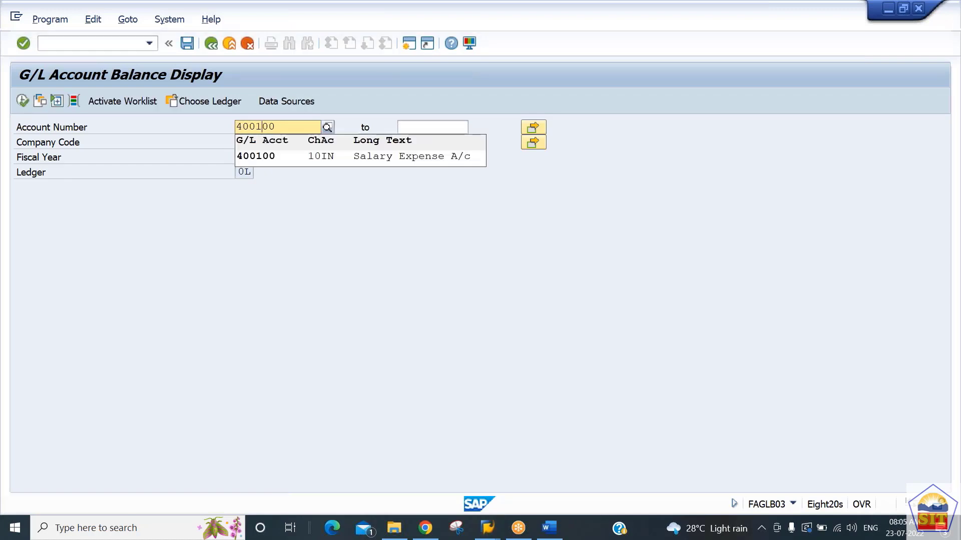
text(2)
key(Return)
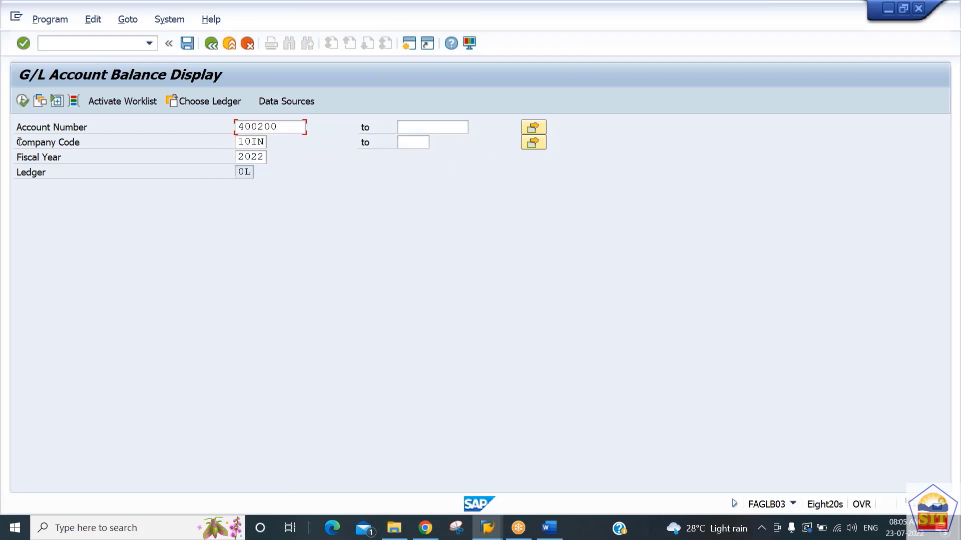
click(22, 101)
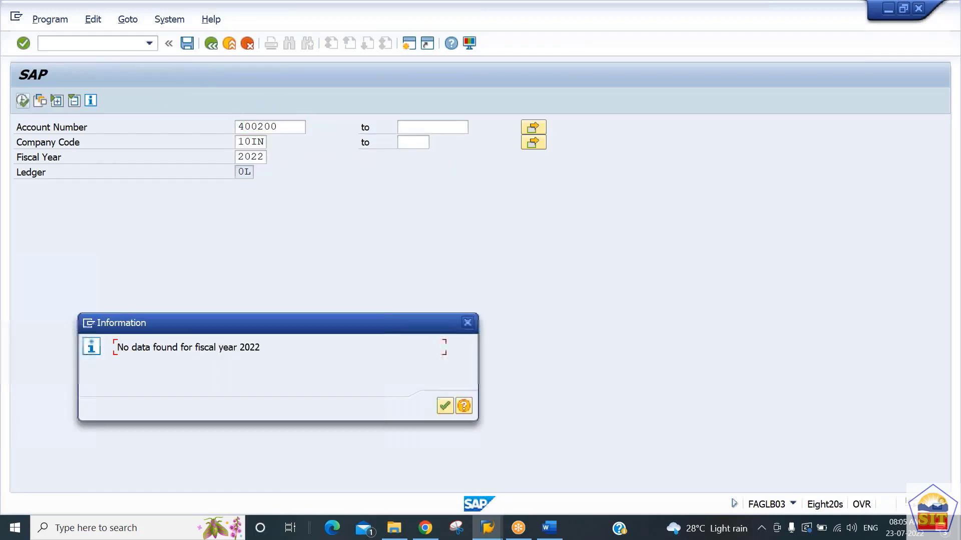
click(467, 322)
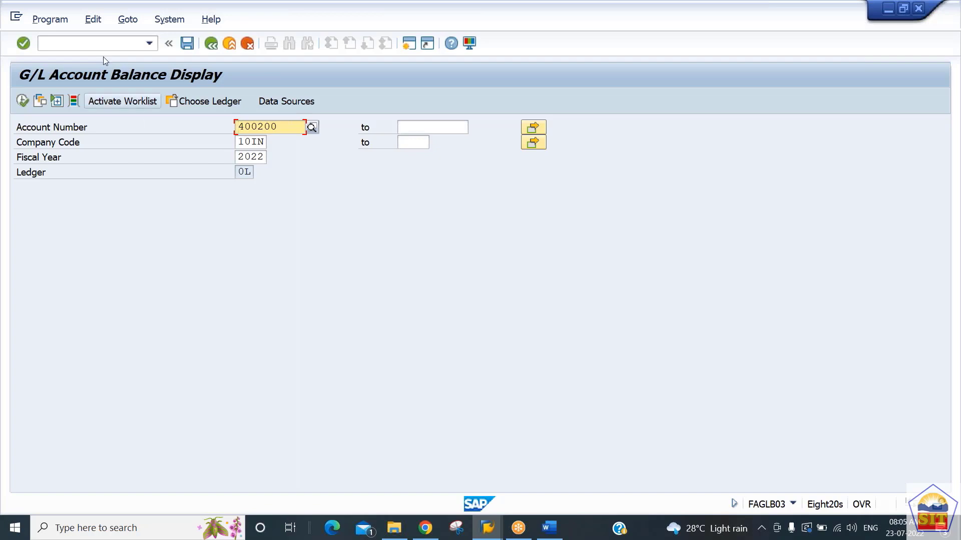
Step: End the balance display with the /n command and return to the SAP Easy Access screen
click(95, 44)
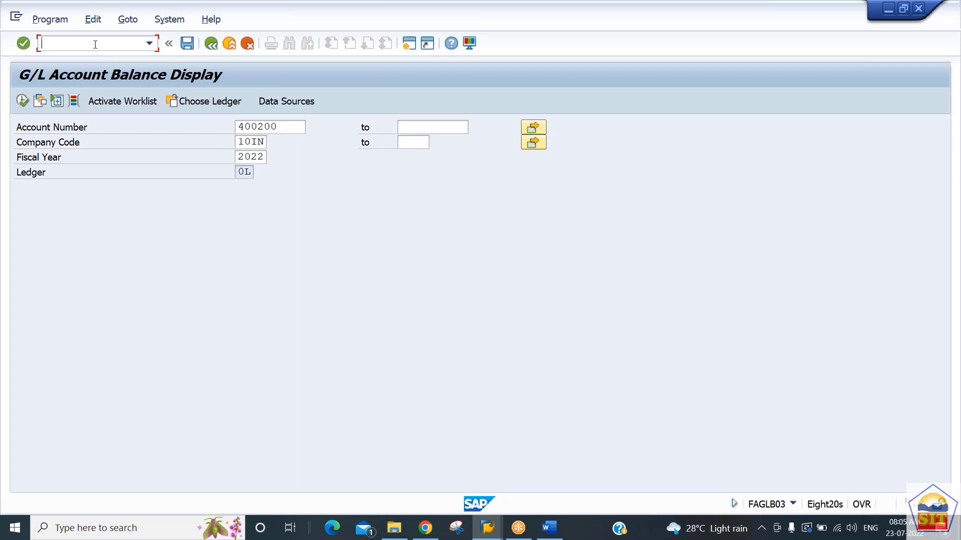
text(/n)
key(Return)
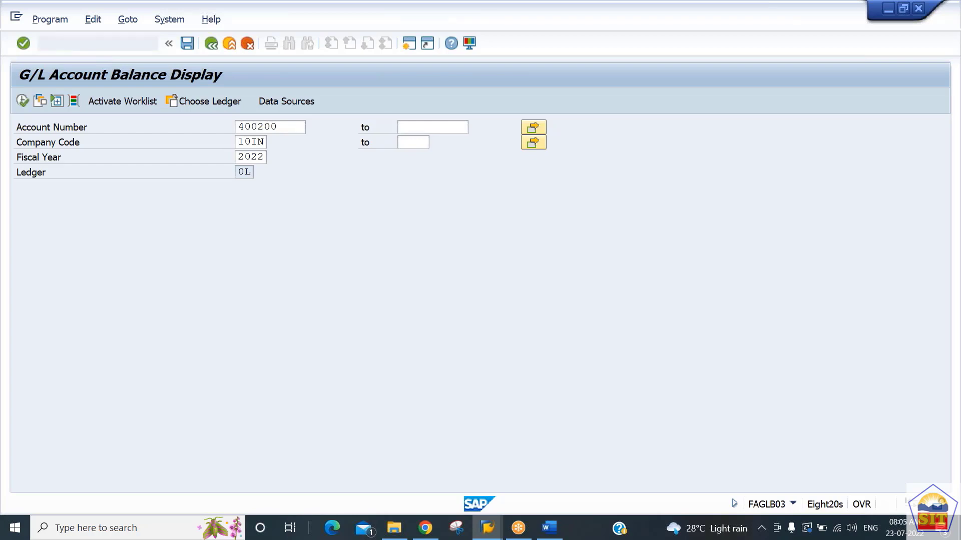
Step: Expand Accounting, Financial Accounting, General Ledger and Document Entry in the SAP Menu tree
click(63, 228)
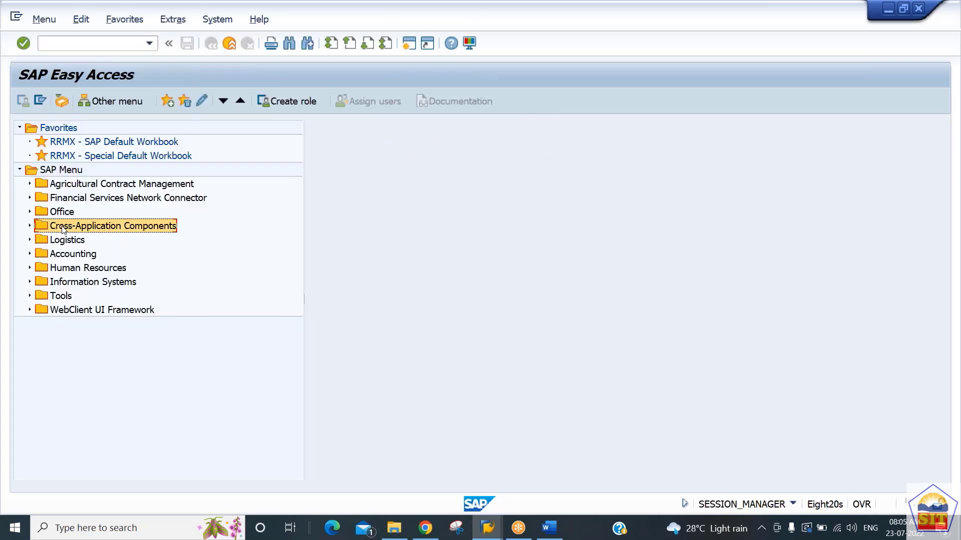
key(Down)
key(Down)
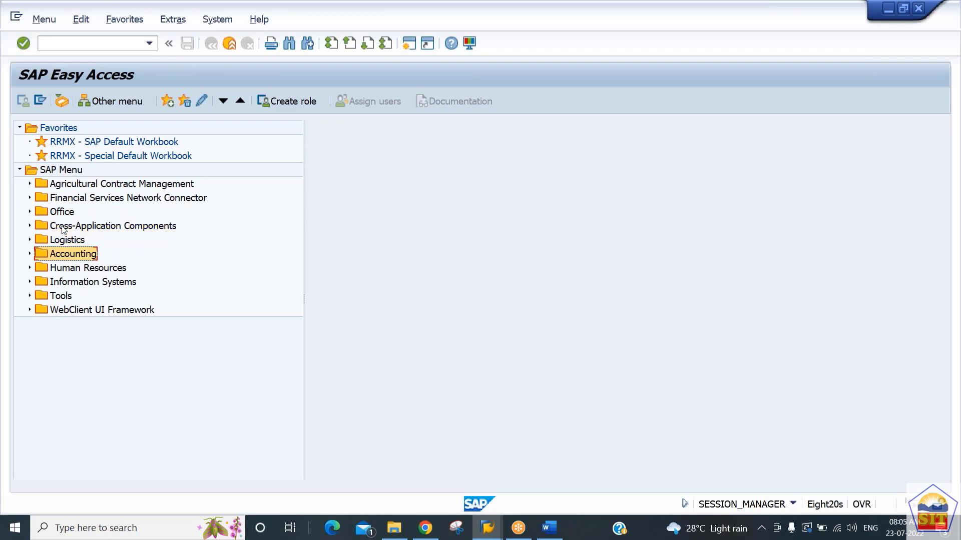
key(Right)
key(Down)
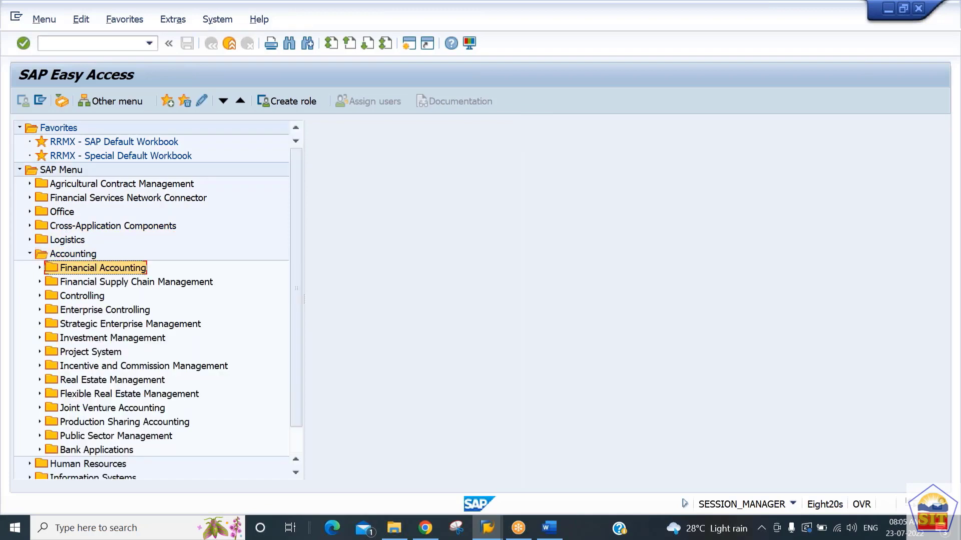
key(Right)
key(Down)
key(Right)
key(Down)
key(Right)
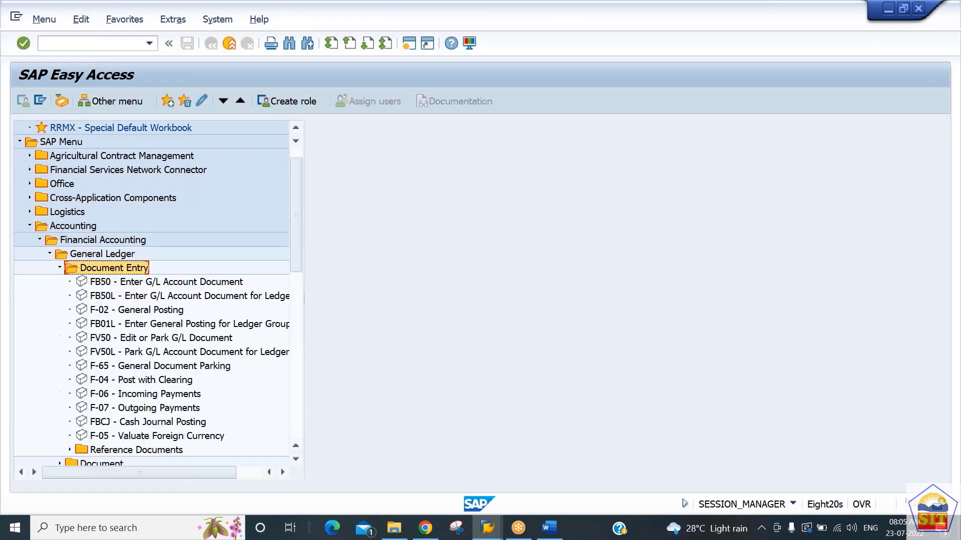
Step: Examine the parking transactions under Document Entry: FV50, FV50L and F-65 General Document Parking
key(Down)
key(Down)
key(Down)
key(Down)
key(Down)
key(Down)
key(Down)
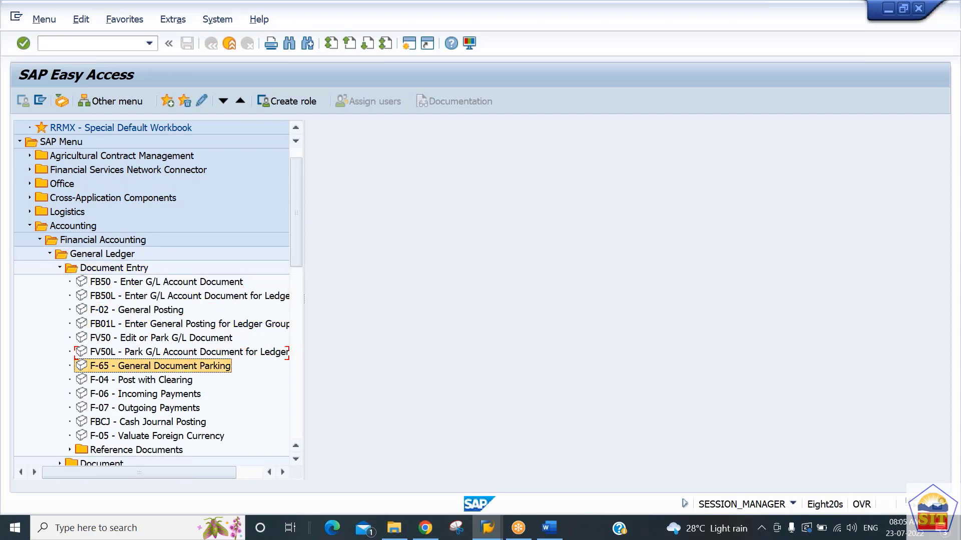
key(Up)
key(Up)
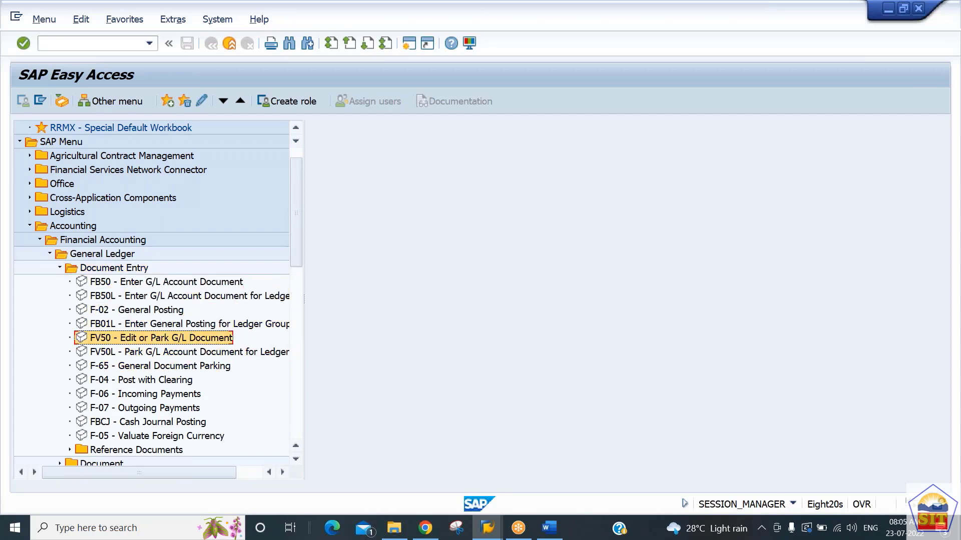
key(Down)
key(Up)
key(Up)
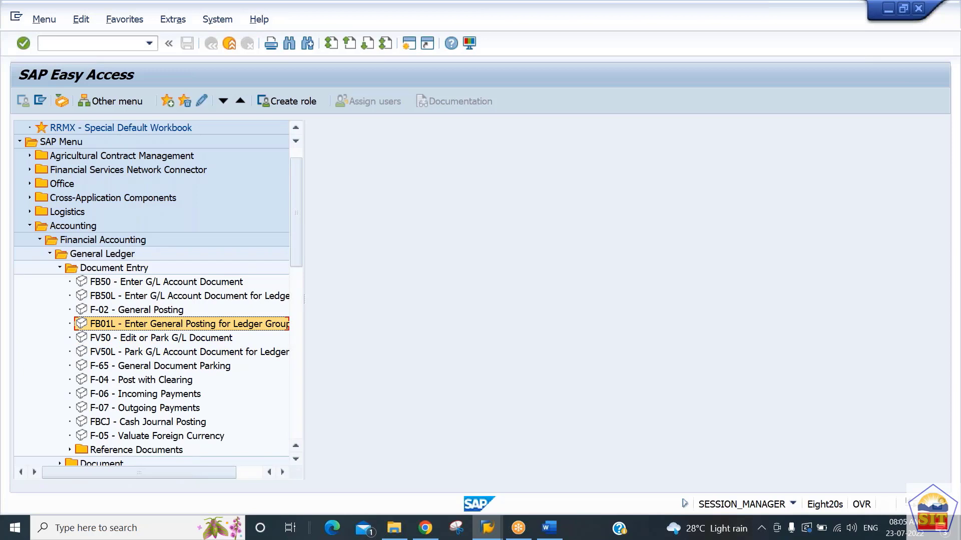
key(Down)
key(Down)
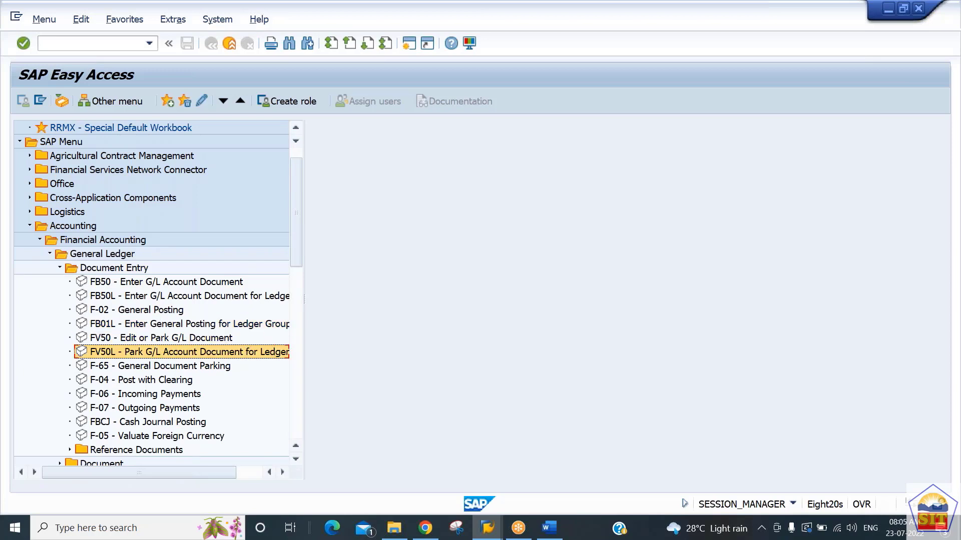
key(Up)
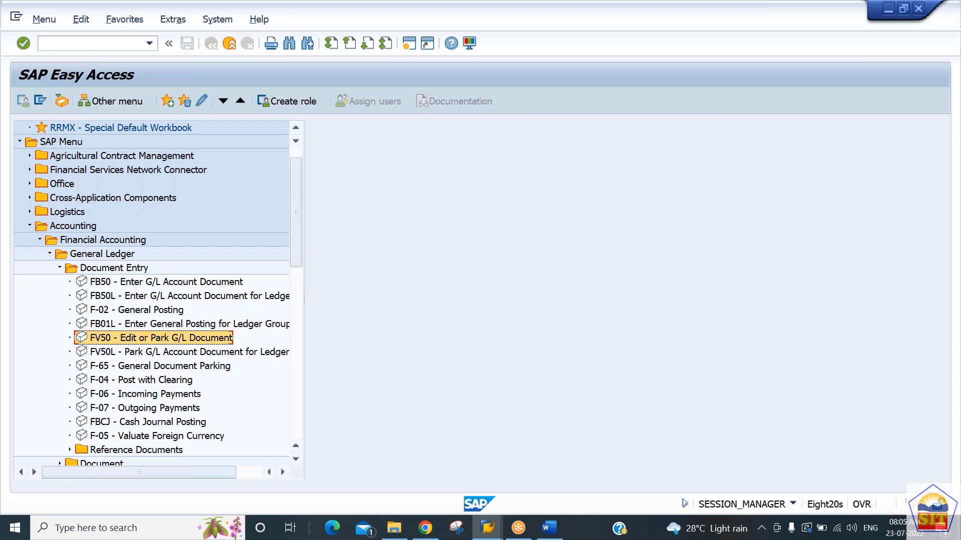
key(Down)
key(Down)
key(Down)
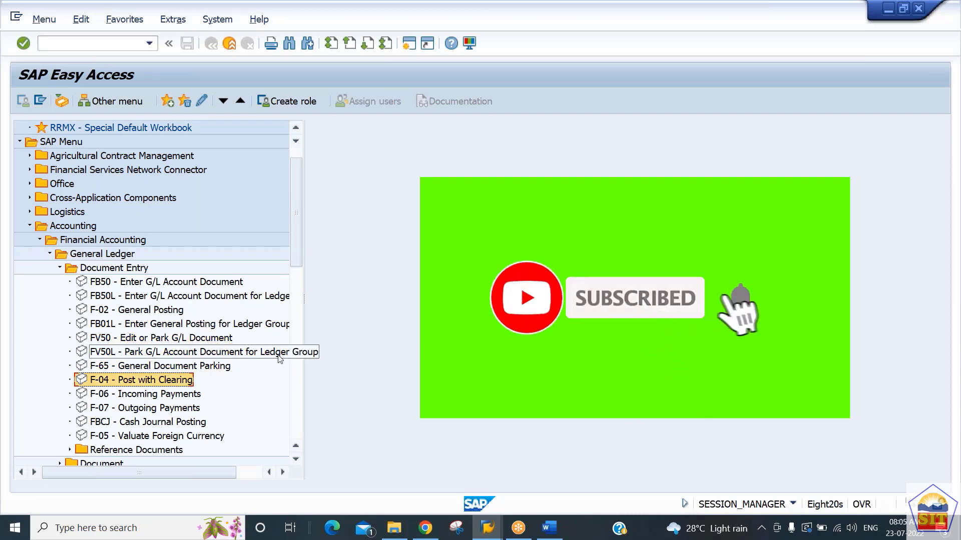
key(Up)
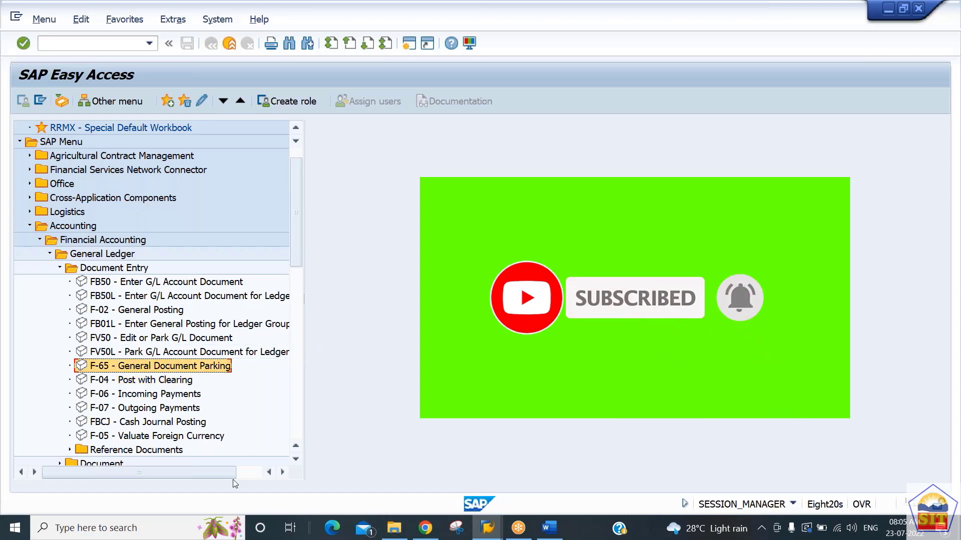
Step: Open F-65 General Document Parking and enter 23.07.2022 as the document date
double_click(181, 369)
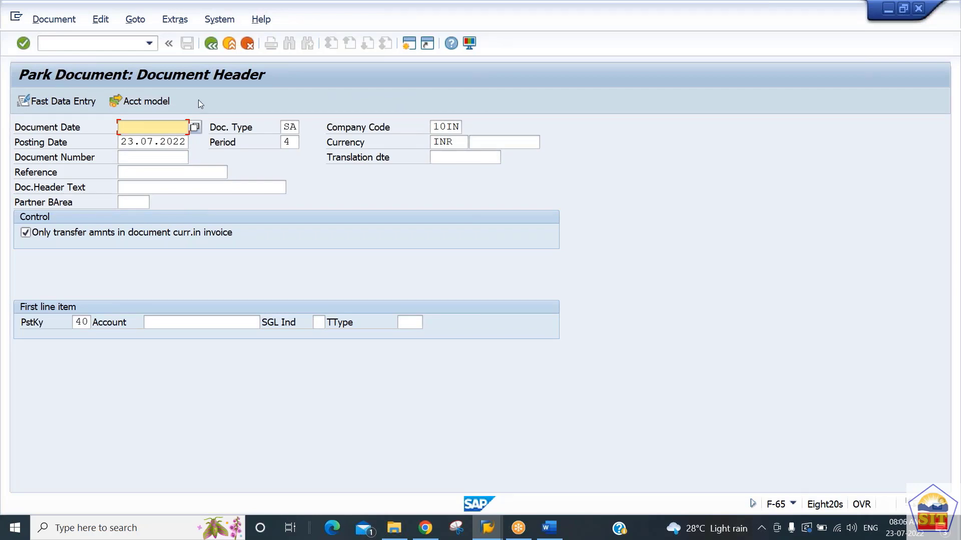
text(23)
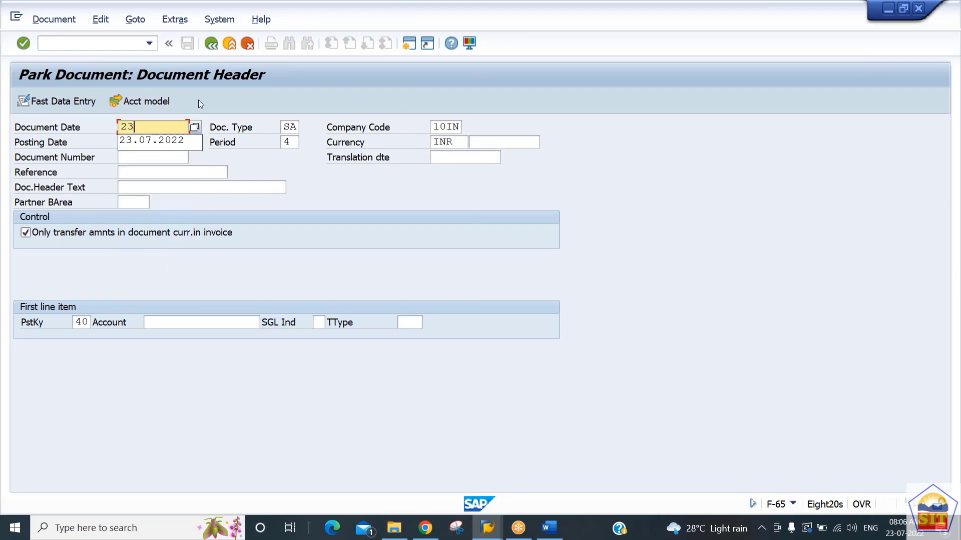
text(.07.2022)
Step: Enter G/L account 400200 for the first line item with posting key 40 and proceed to its item details
key(Tab)
key(Tab)
key(Tab)
key(Tab)
key(Tab)
key(Tab)
key(Tab)
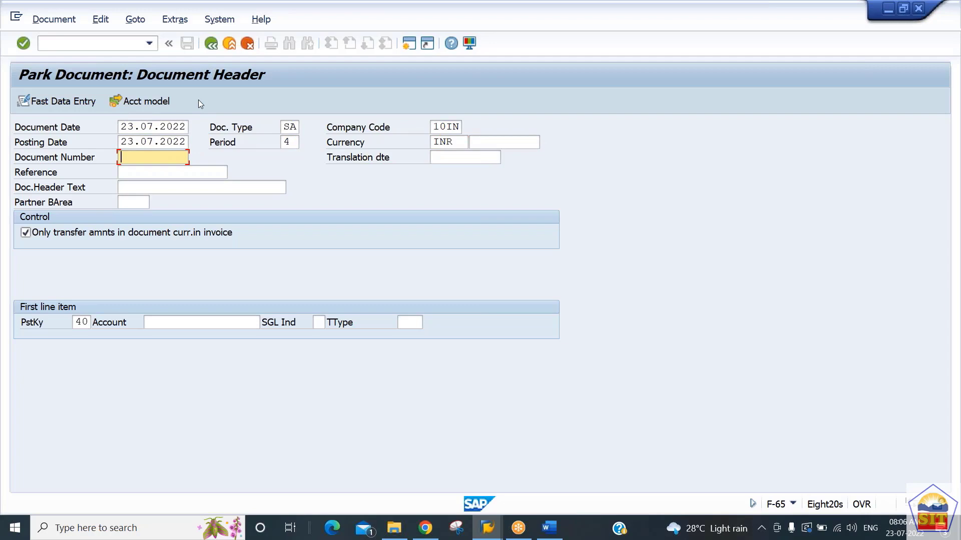
key(Tab)
key(Tab)
key(Tab)
key(Tab)
key(Tab)
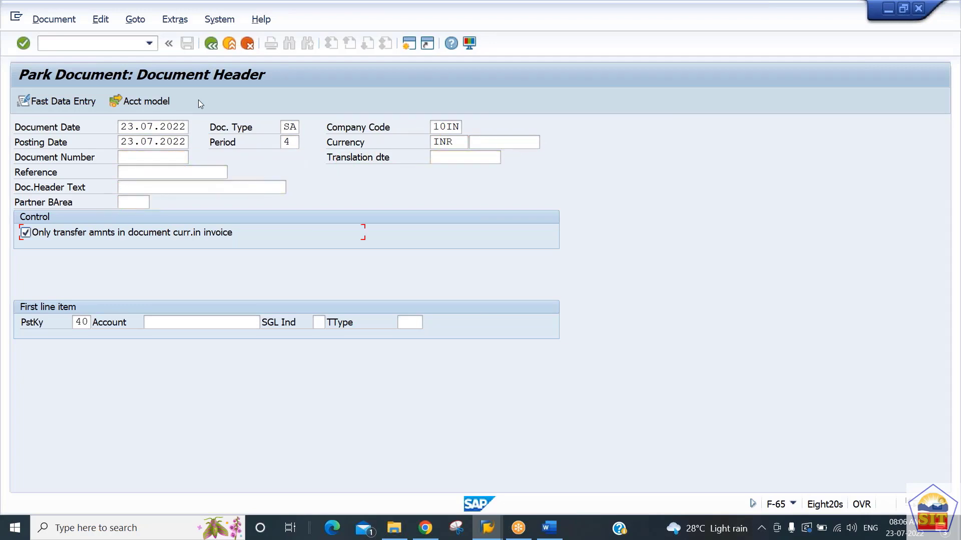
key(Tab)
key(Tab)
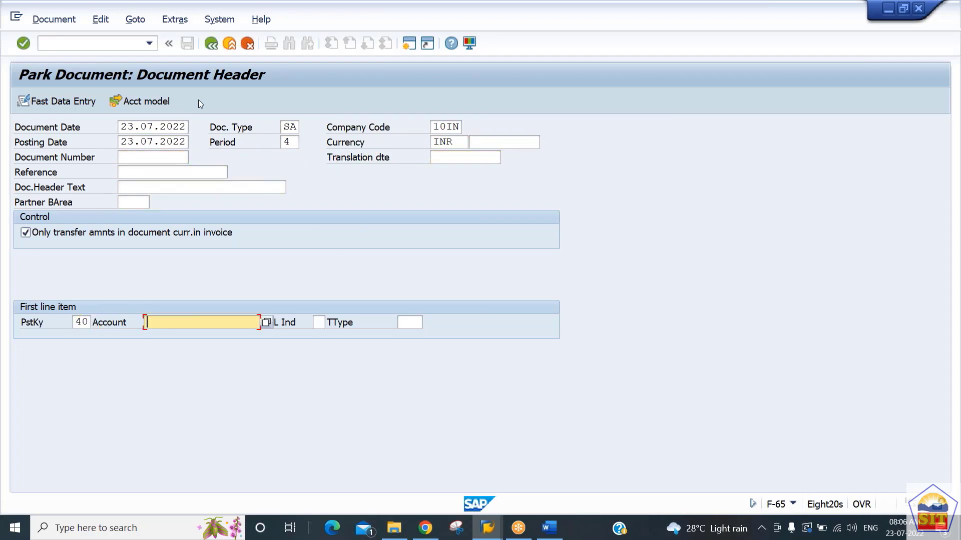
text(4001)
key(BackSpace)
text(2)
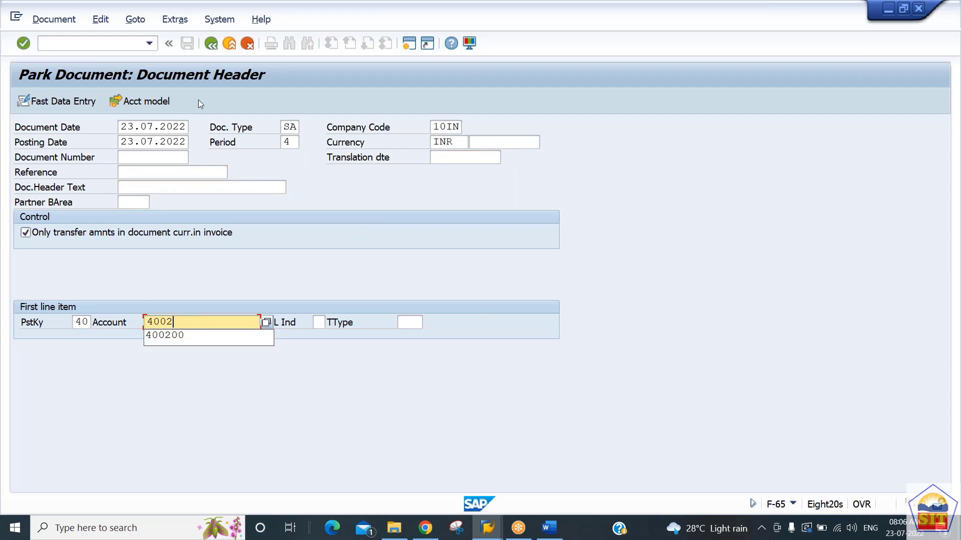
text(00)
key(Return)
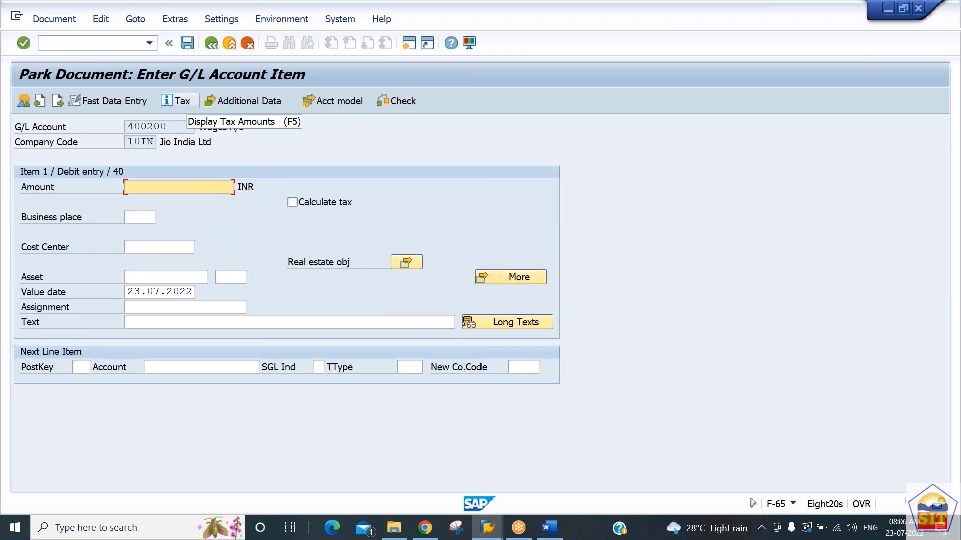
Step: Set the debit item's amount to 23000 INR and its text to "wages paid"
text(23000)
key(Tab)
key(Tab)
key(Tab)
key(Tab)
key(Tab)
key(Tab)
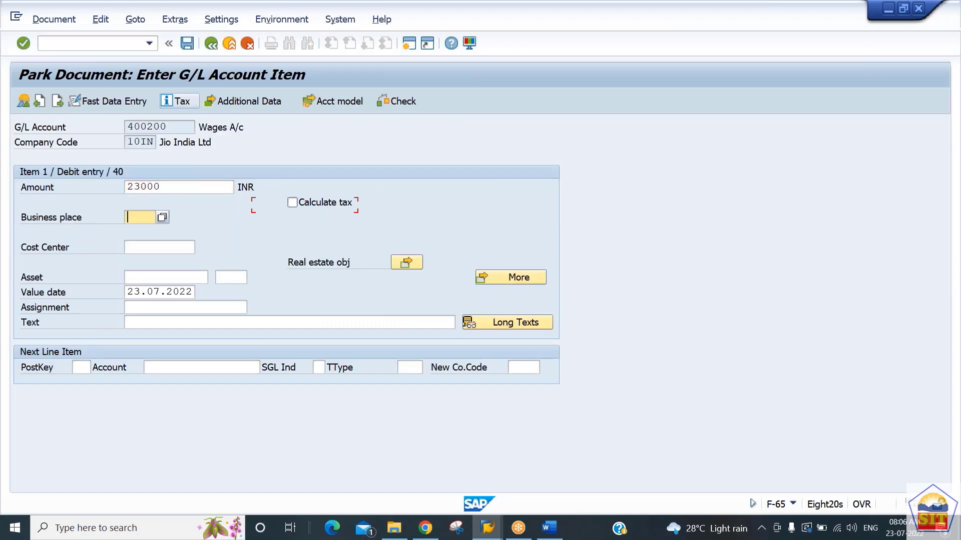
key(Tab)
key(Tab)
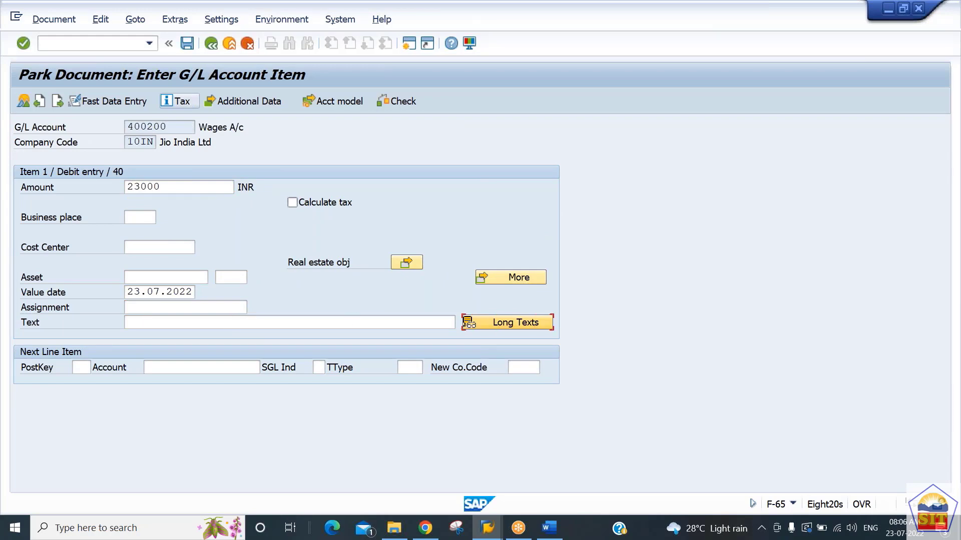
key(shift+Tab)
text(wage)
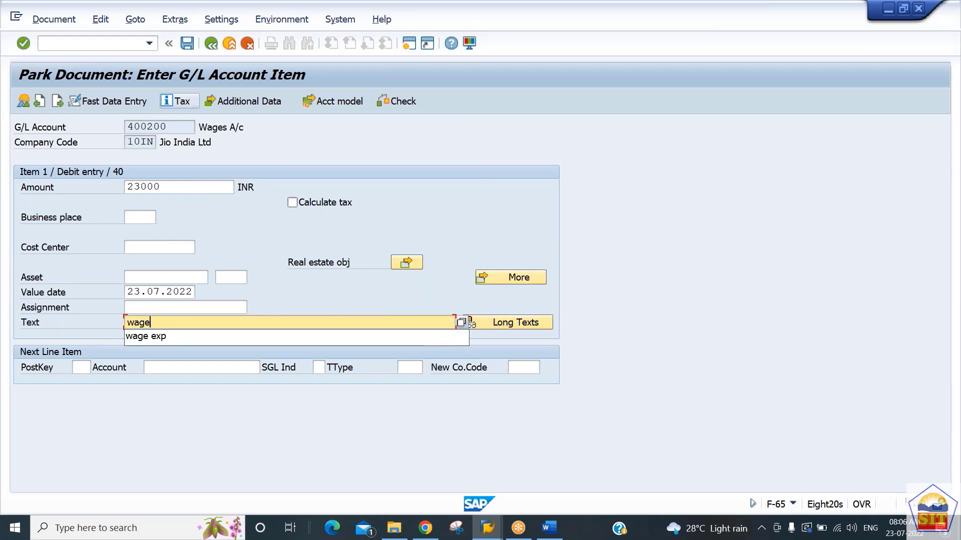
text(s paid)
Step: Add the next line item with posting key 50 and G/L account 200100, and proceed to its item details
key(Tab)
key(Tab)
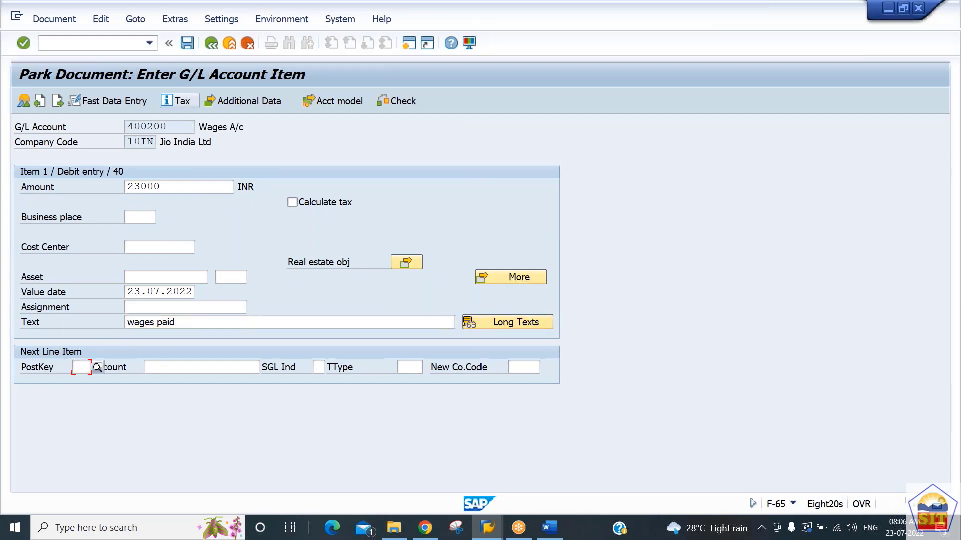
text(50)
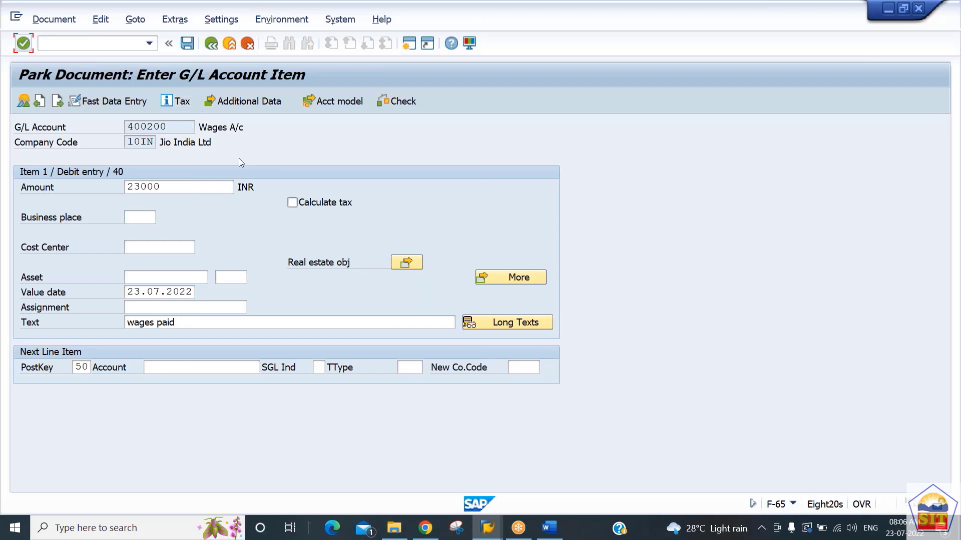
click(200, 368)
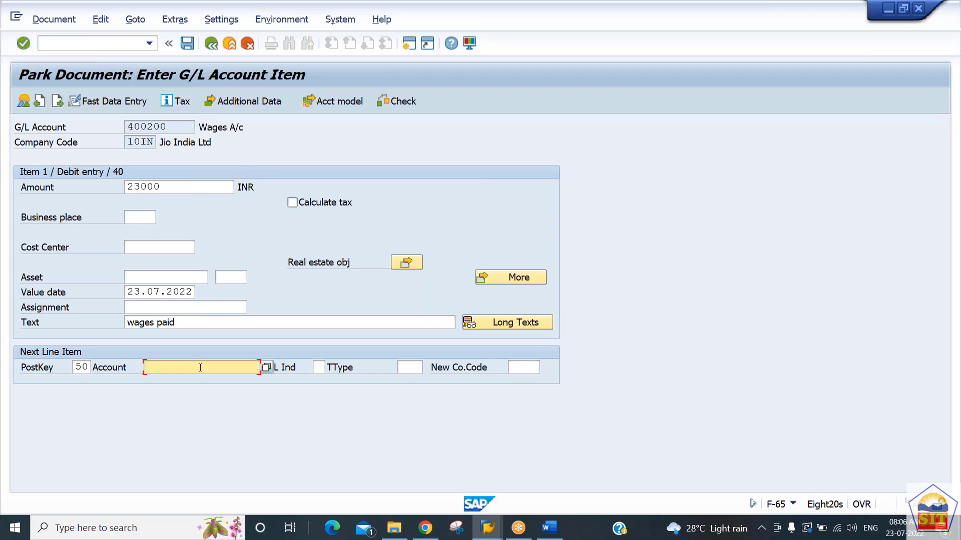
text(200100)
key(Return)
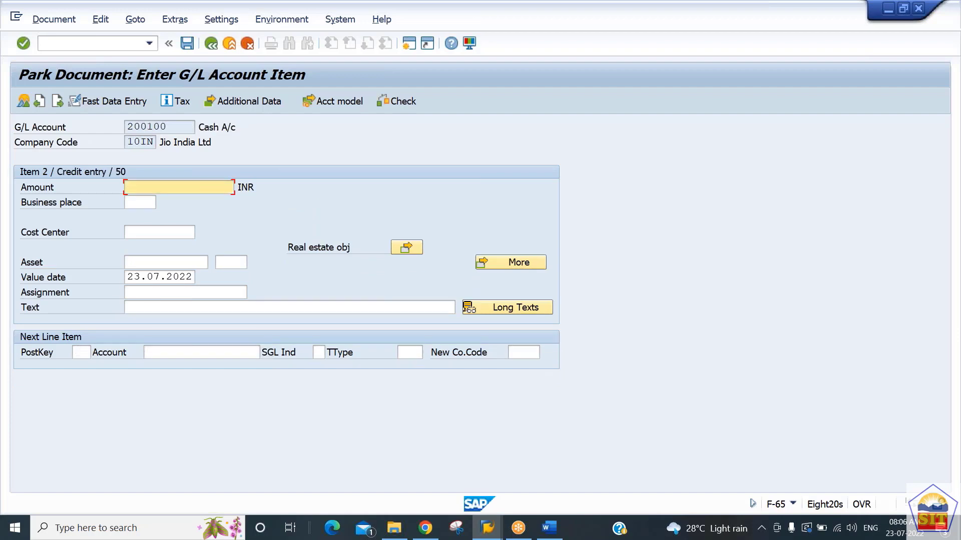
Step: Complete the credit item with amount * and text +, and park the document from its overview
text(*)
key(Tab)
key(Tab)
key(Tab)
key(Tab)
key(Tab)
key(Tab)
key(Tab)
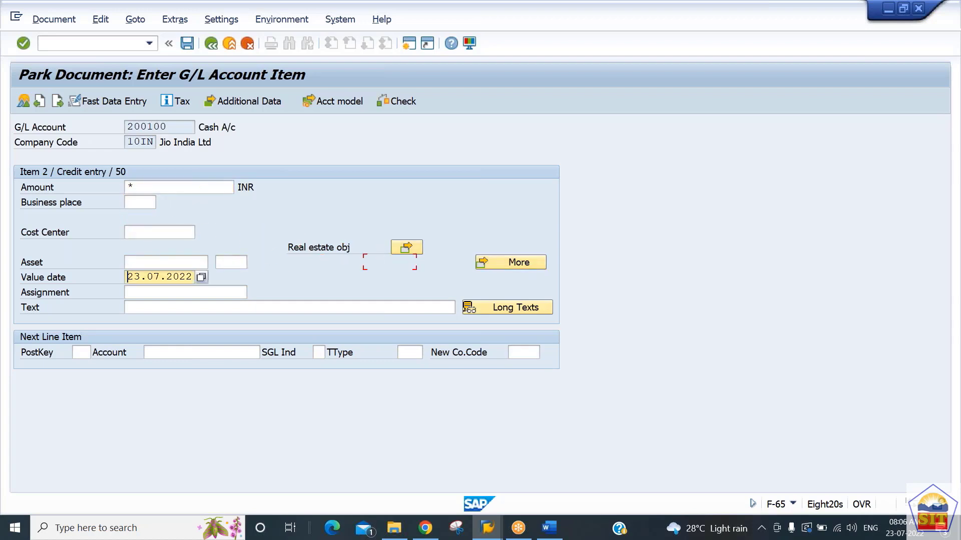
text(+)
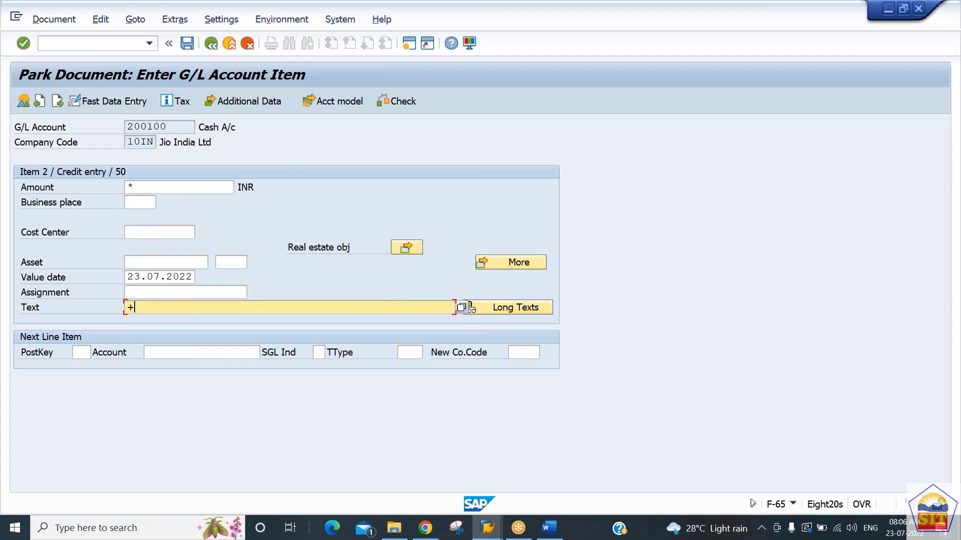
click(22, 102)
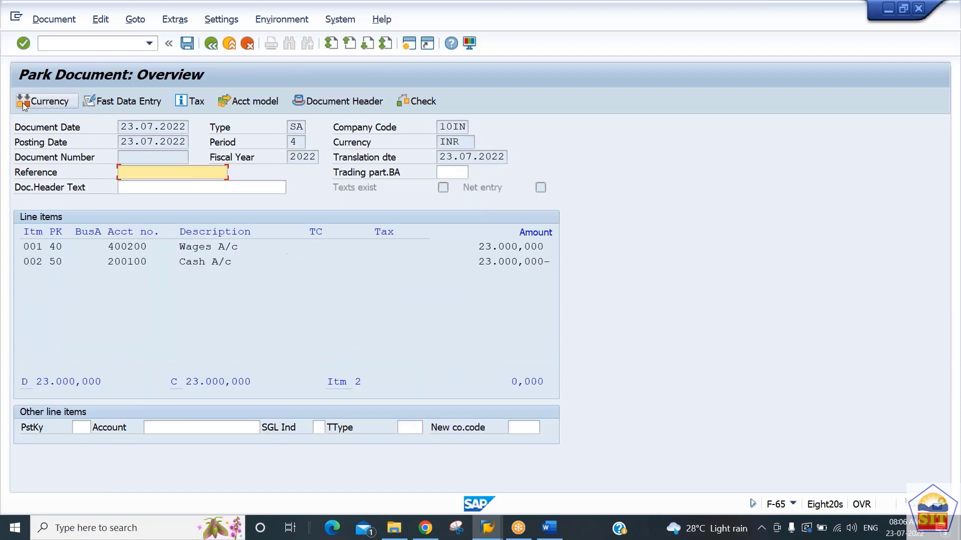
click(188, 44)
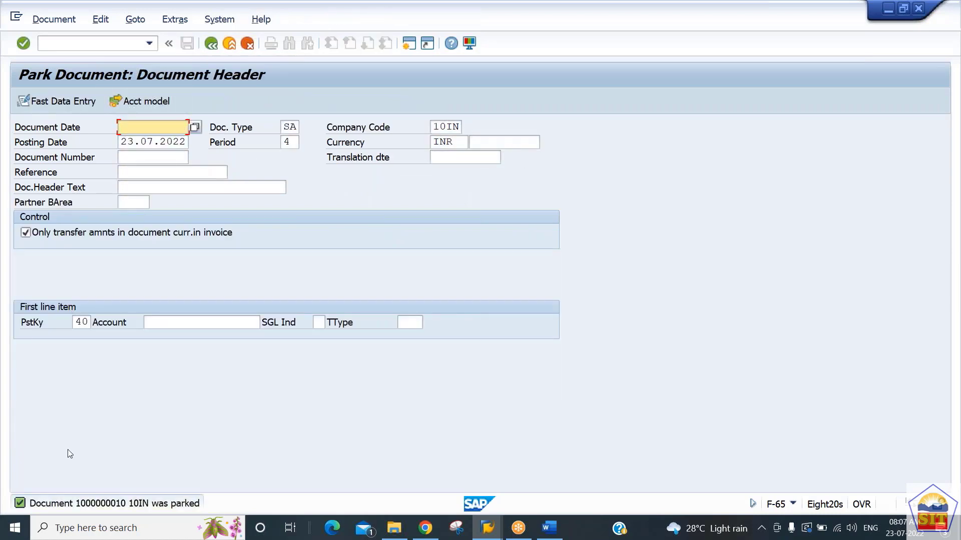
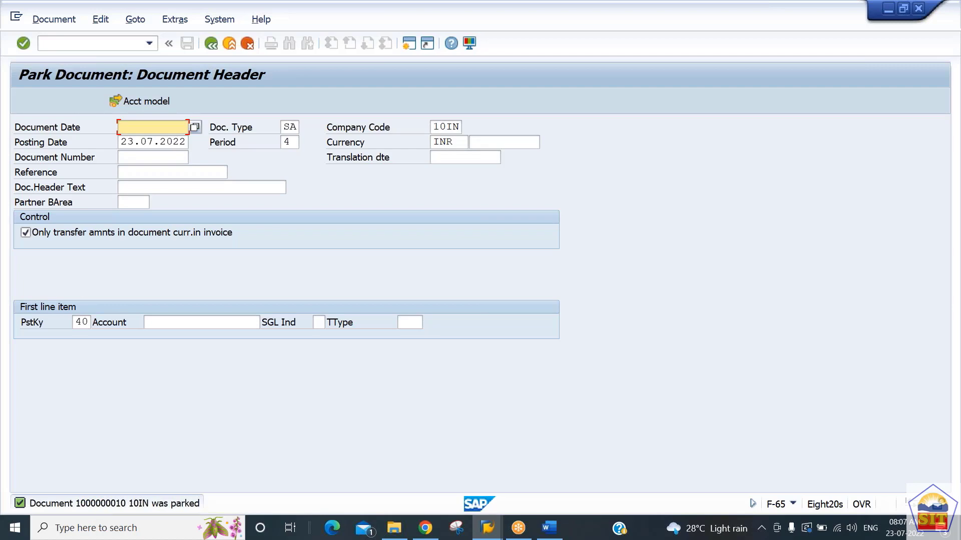
Step: Display the document that was just parked
click(53, 20)
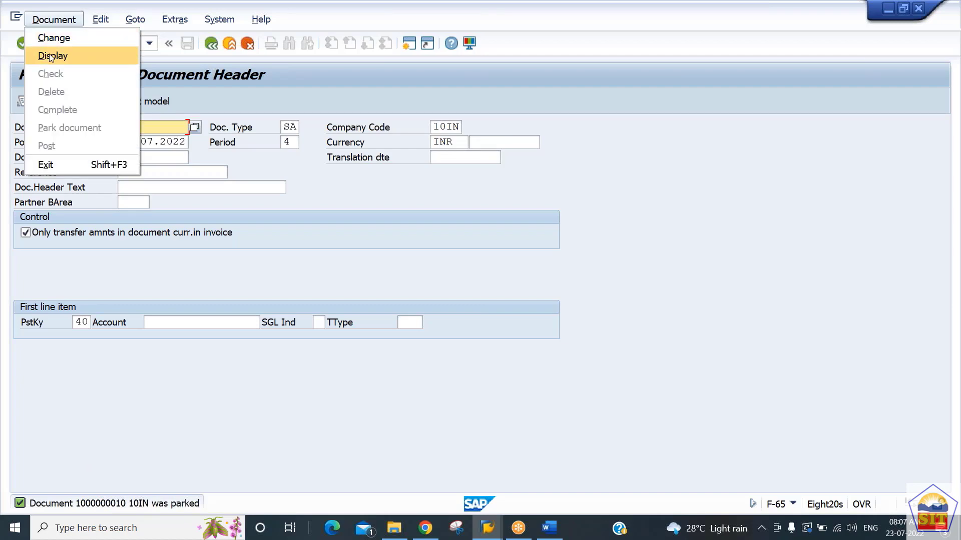
click(52, 56)
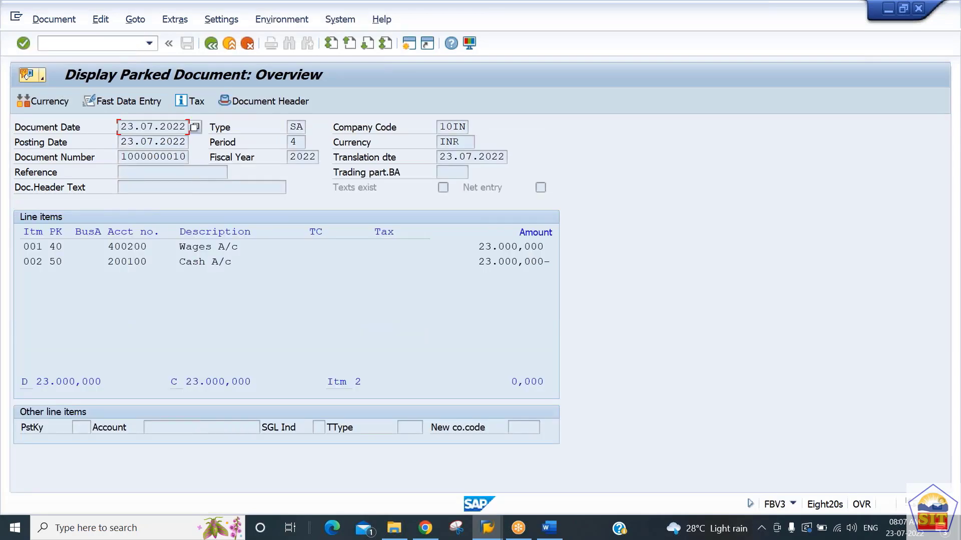
Step: In the other session, run the FS10N balance display for G/L account 400200, company code 10IN, fiscal year 2022
key(alt+Tab)
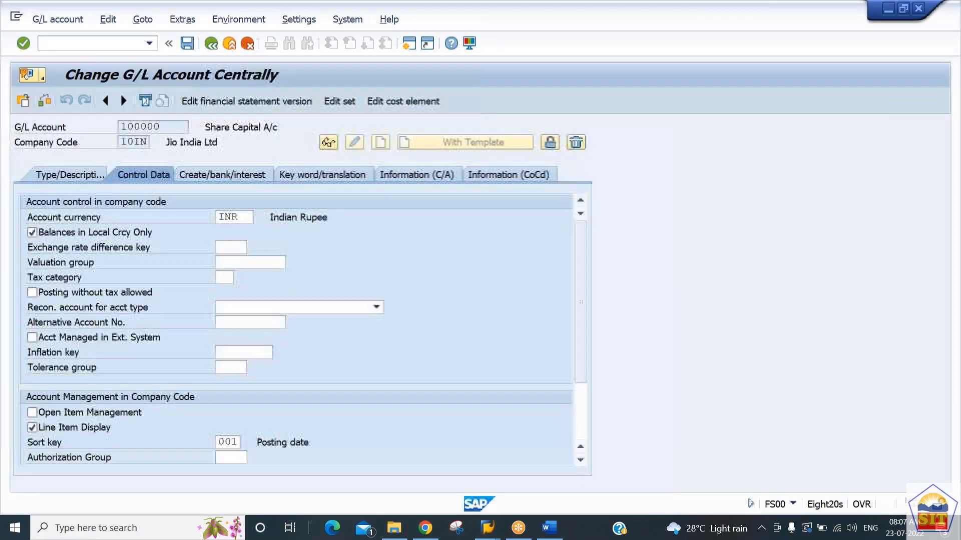
click(67, 44)
text(/nfs10n)
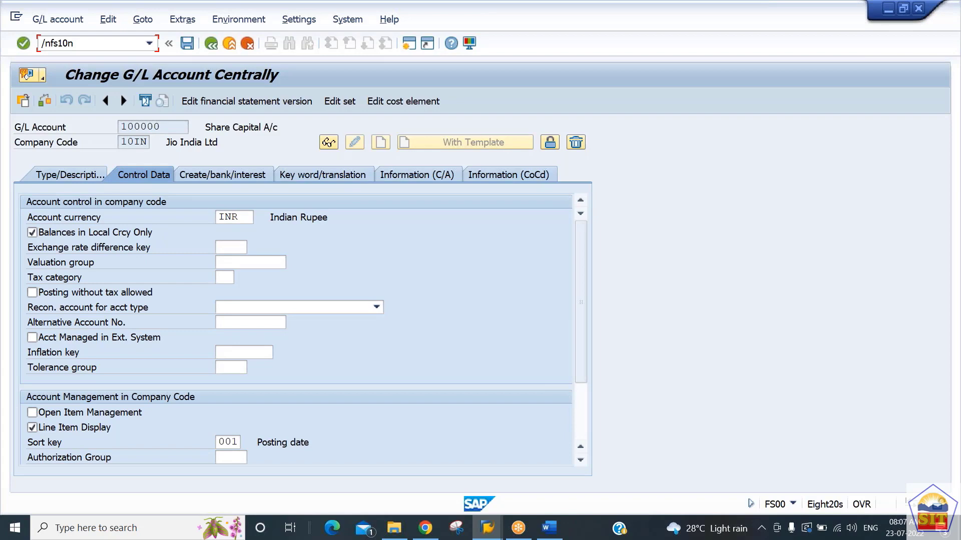
key(Return)
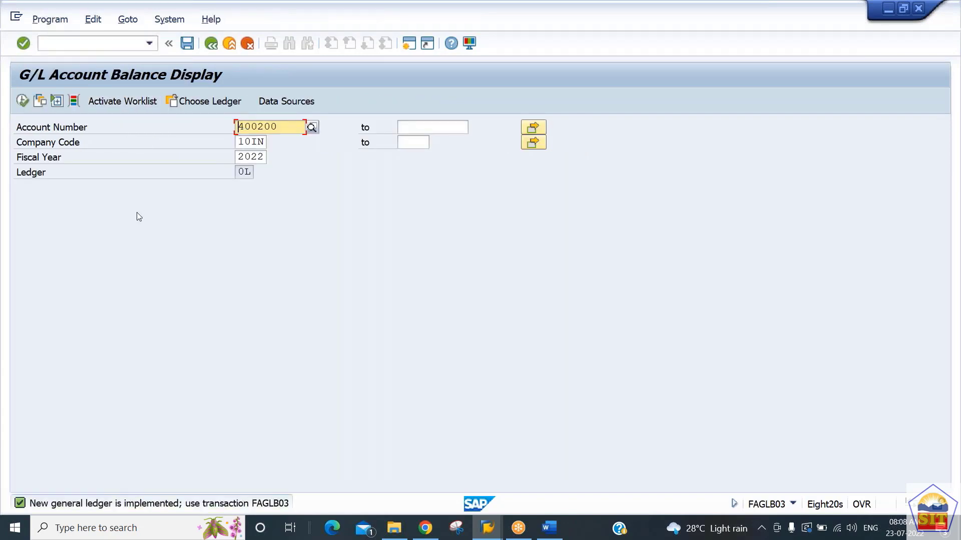
click(25, 101)
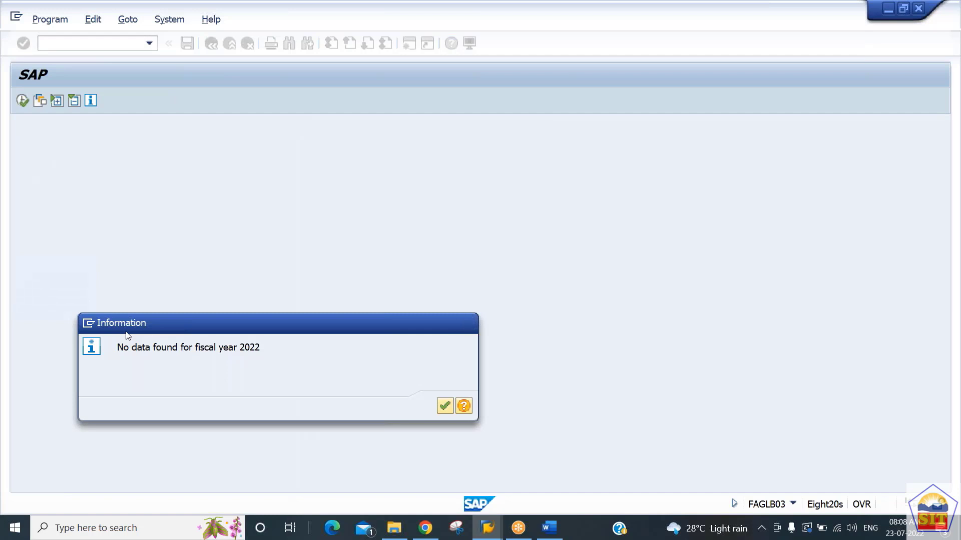
key(Return)
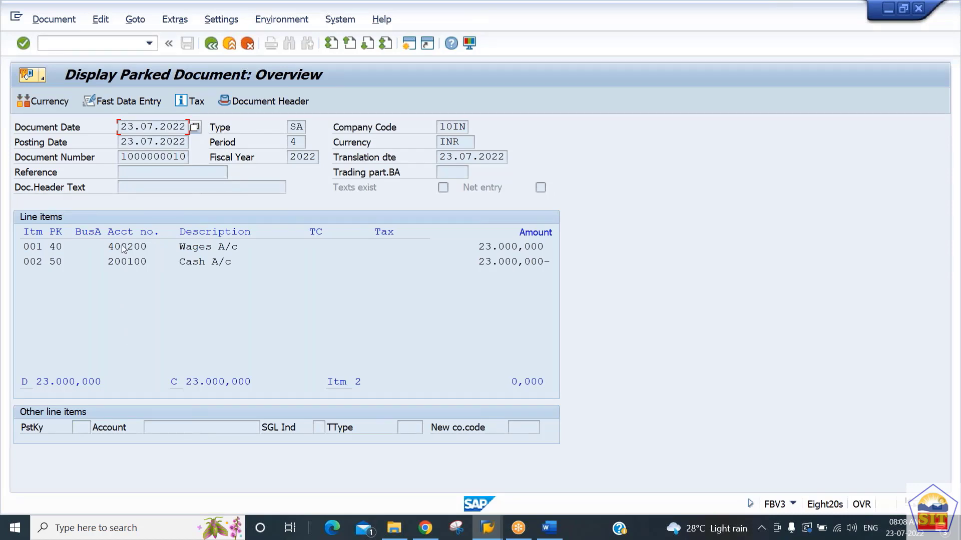
Step: Put the parked document in change mode, set the debit and credit amounts to 24.000,000 INR, and save it
click(58, 21)
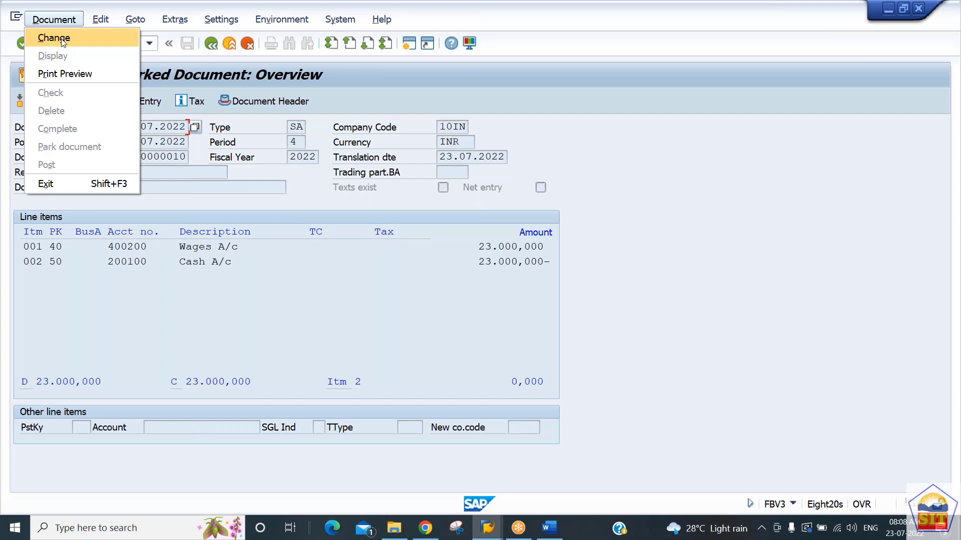
click(63, 43)
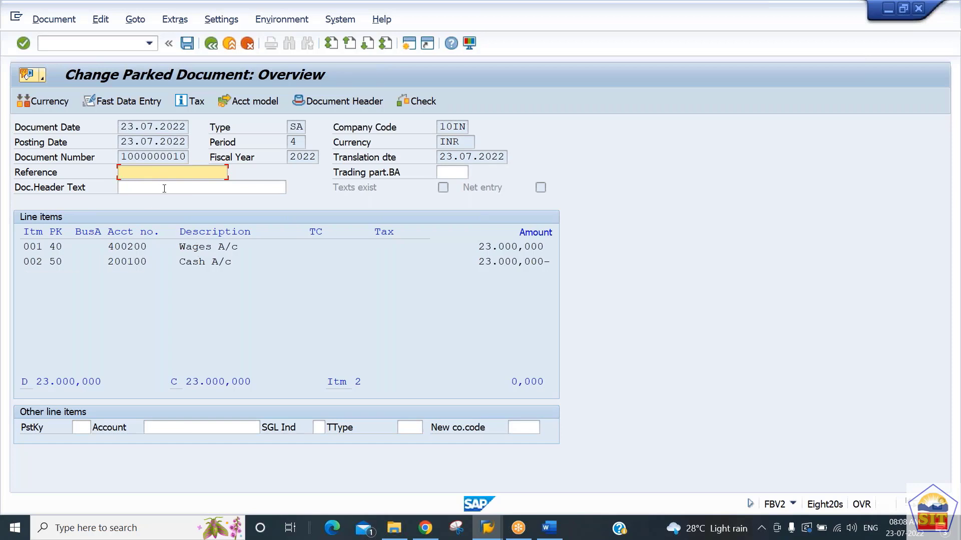
double_click(195, 247)
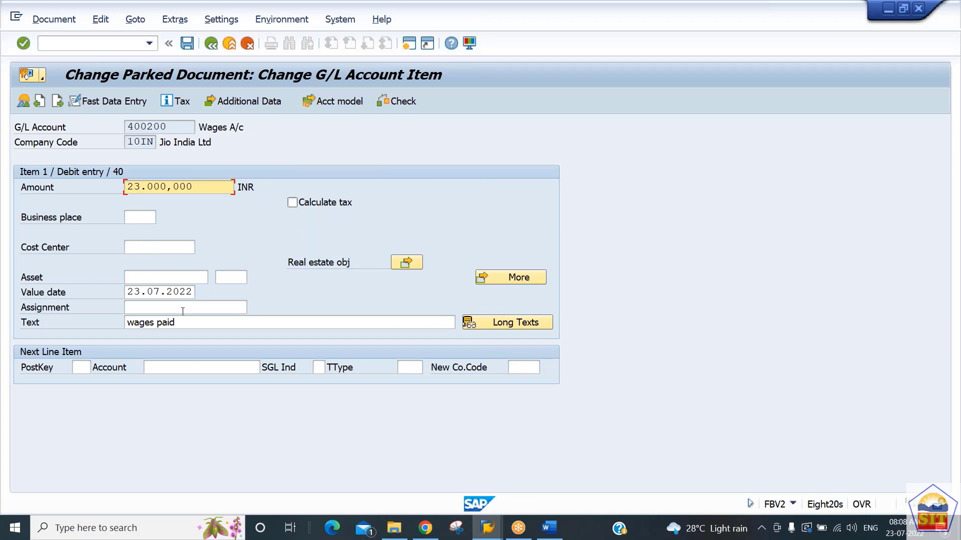
text(4)
click(58, 101)
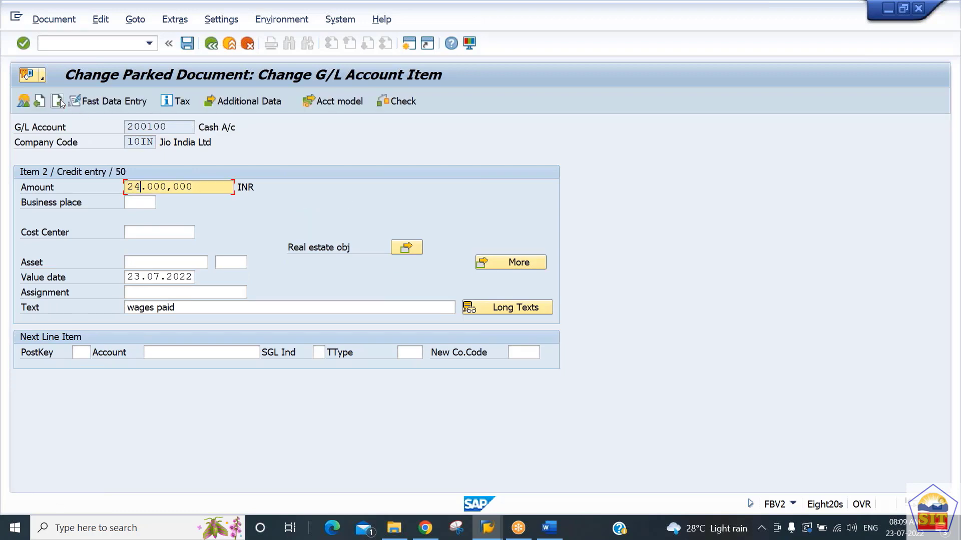
click(24, 102)
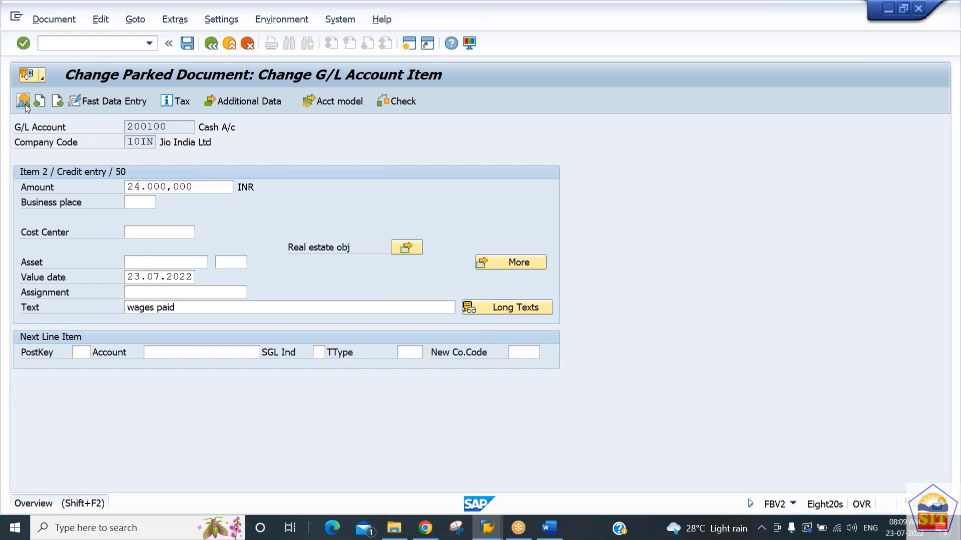
click(190, 45)
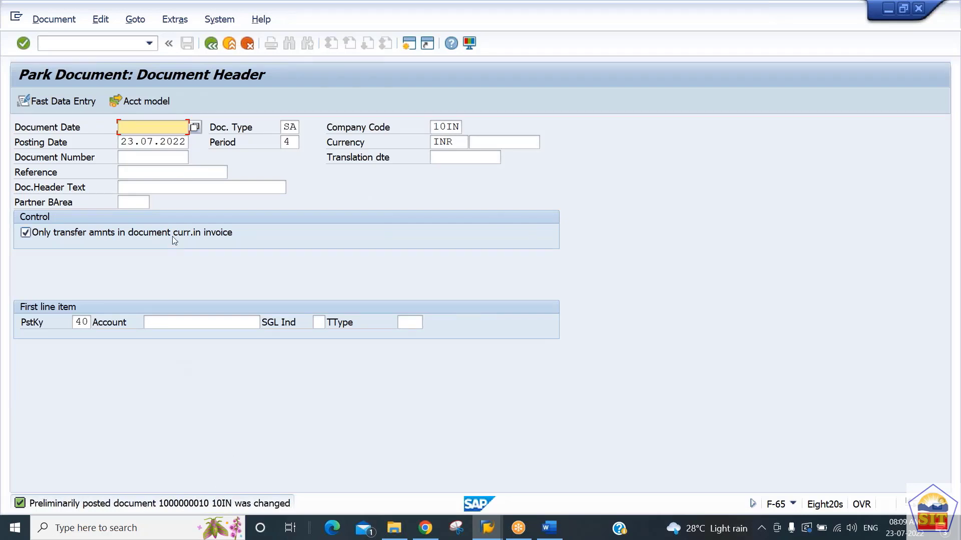
Step: Rerun the balance display for G/L account 400200 in the other session to check the effect of the changed parked document
key(alt+Tab)
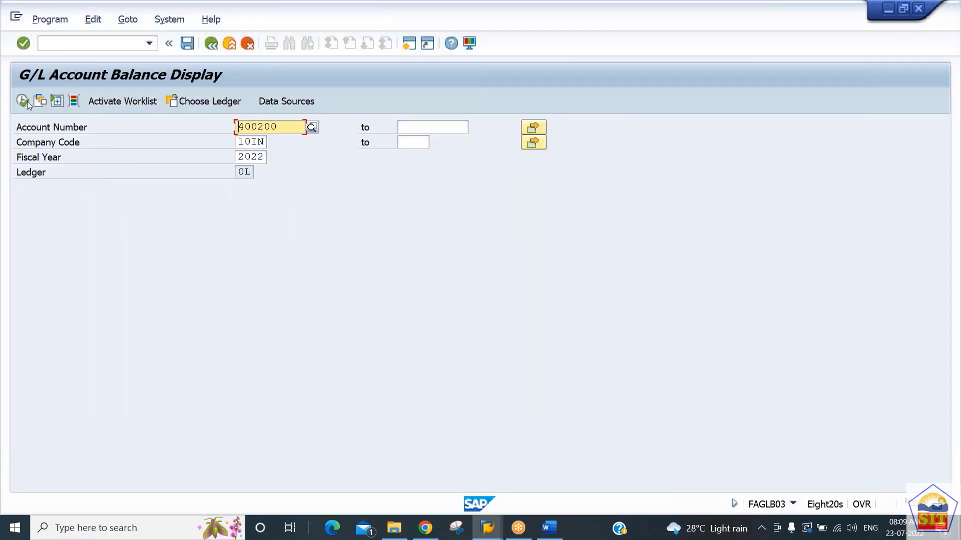
click(24, 101)
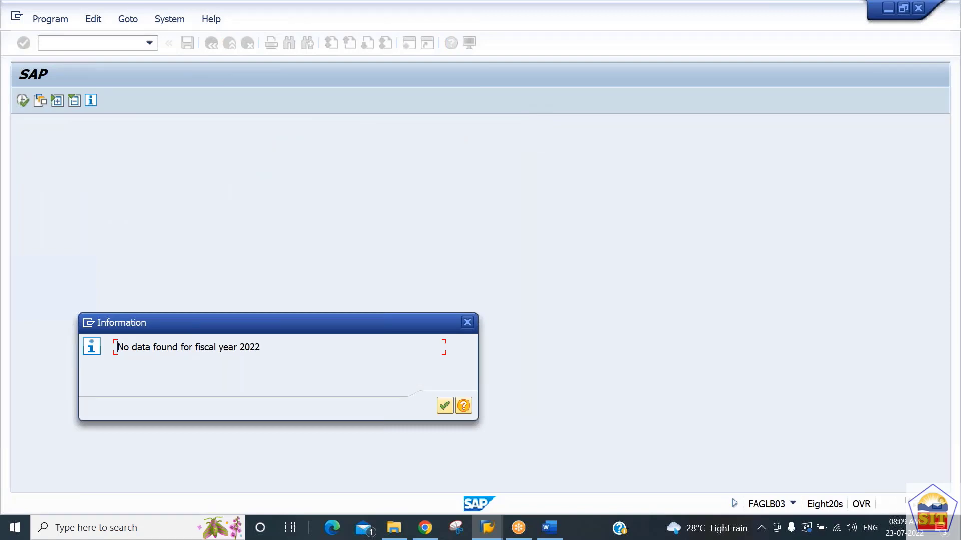
key(Return)
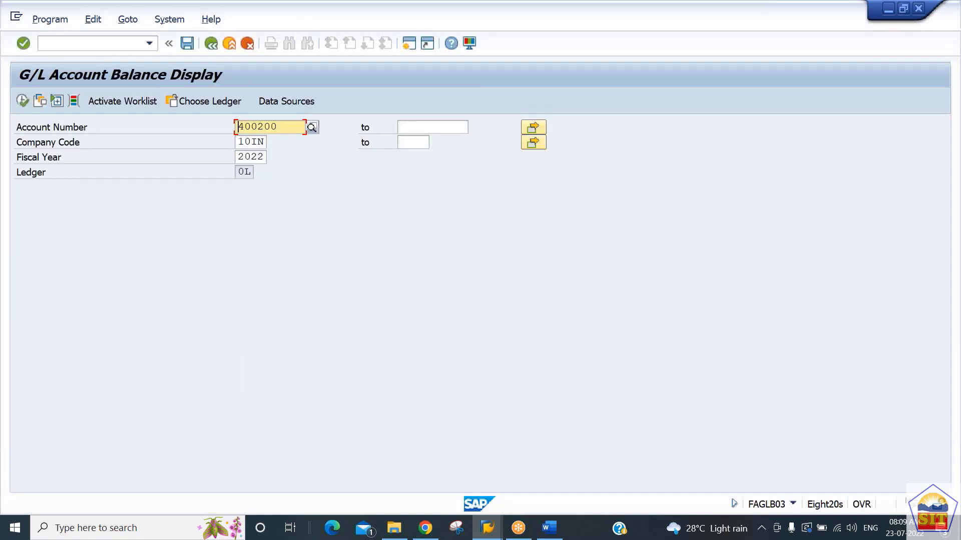
Step: Start transaction FBV0 for posting parked documents and open its document list selection
key(alt+Tab)
key(alt+Tab)
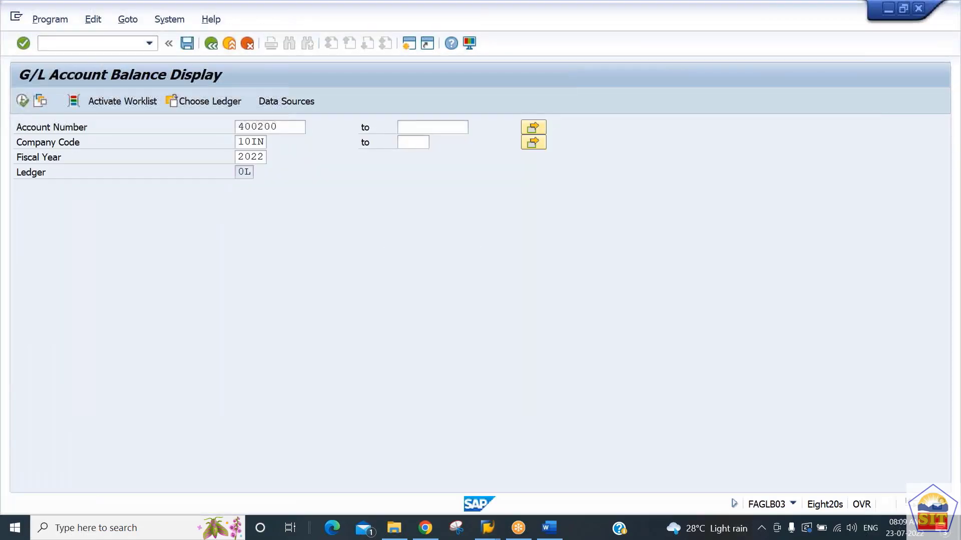
click(85, 44)
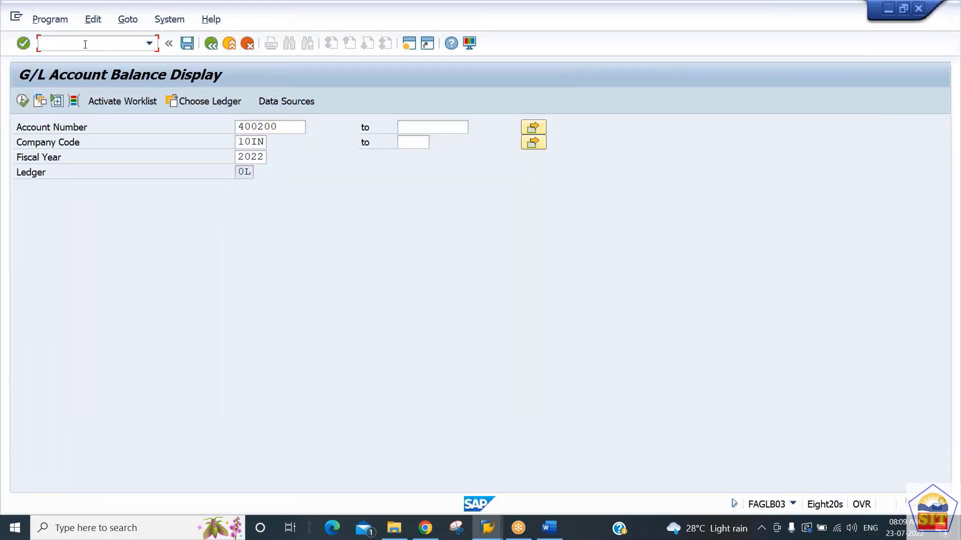
text(/nfbv0)
key(Return)
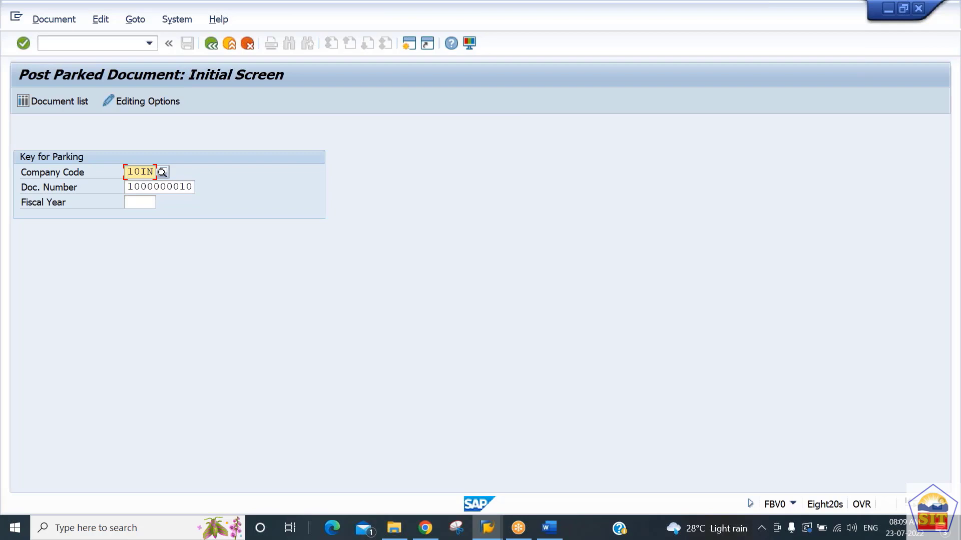
key(Tab)
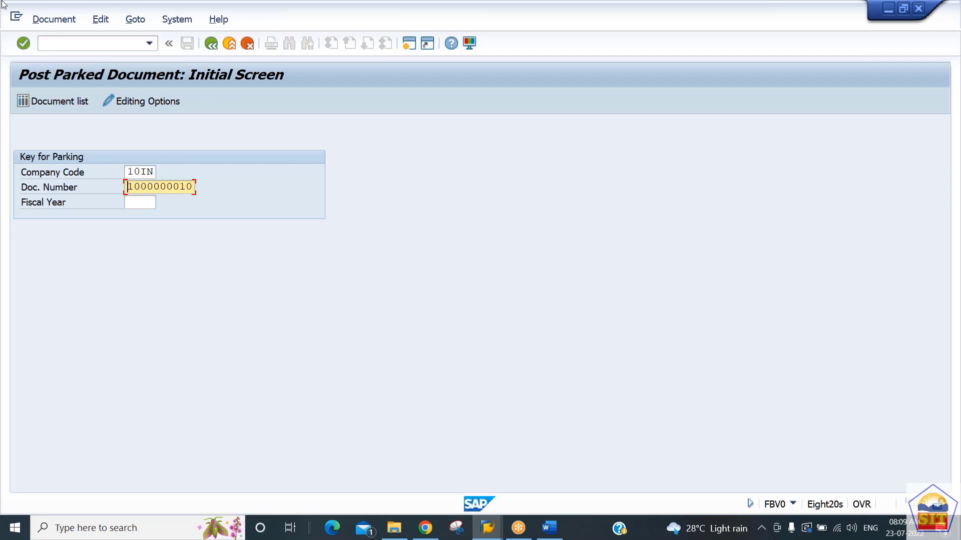
click(57, 102)
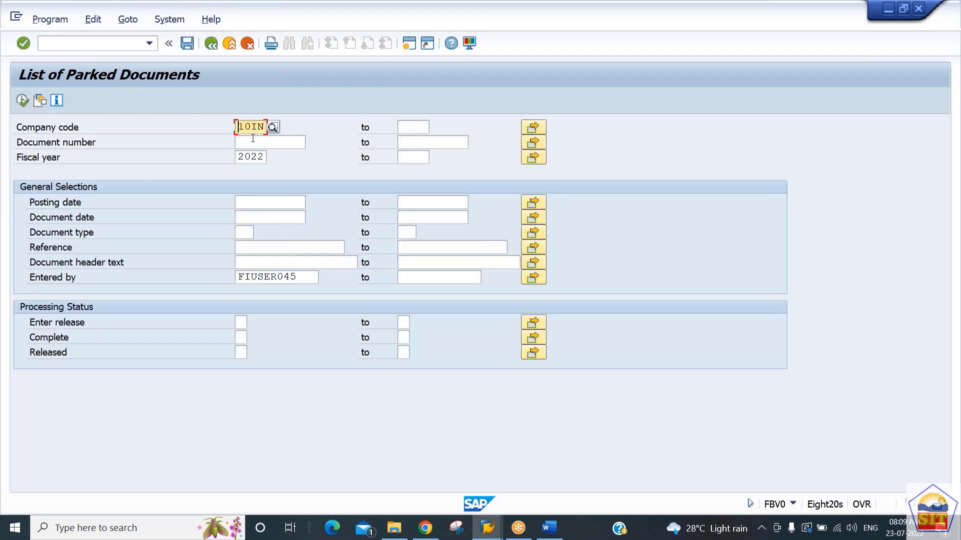
Step: List the parked documents of company code 10IN for fiscal year 2022, with document numbers from 1 to ALL
click(253, 140)
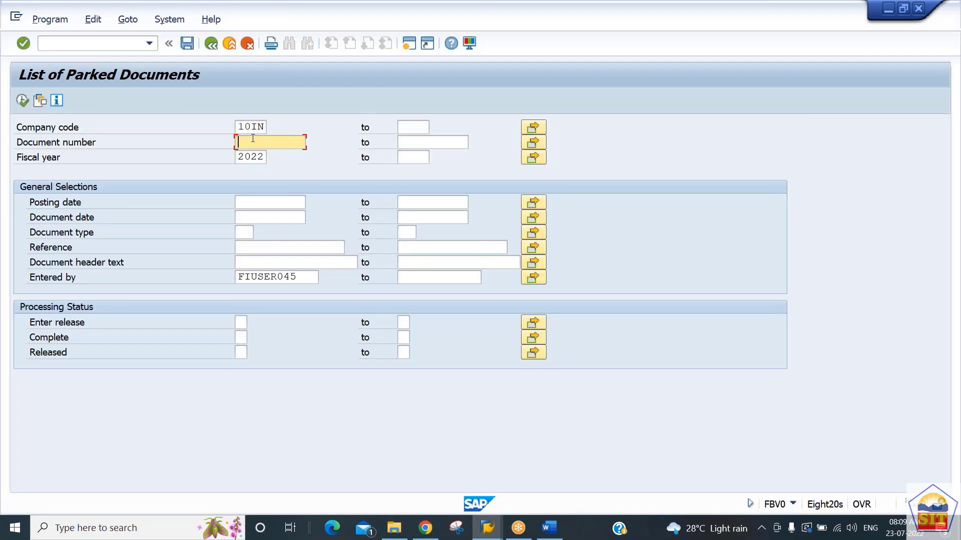
text(1)
key(Tab)
text(all)
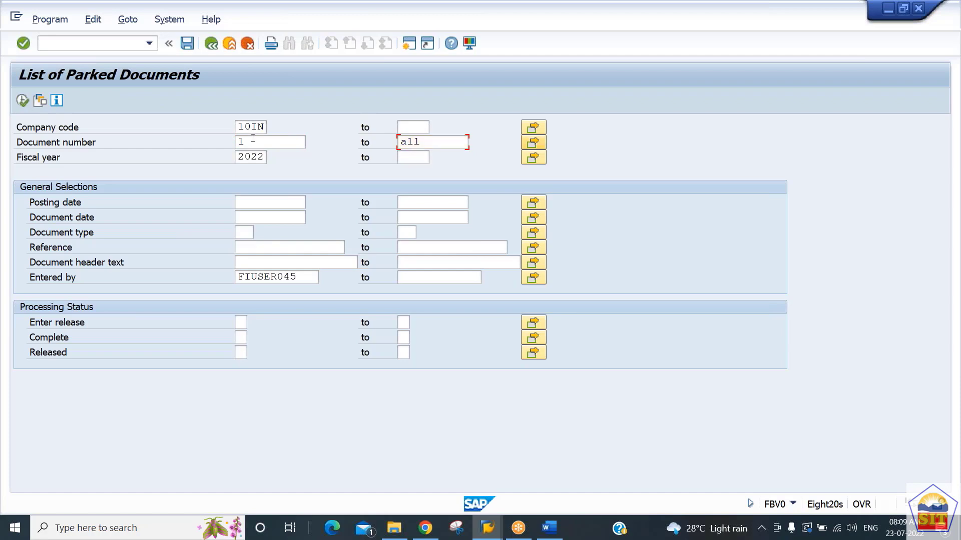
key(Tab)
key(Tab)
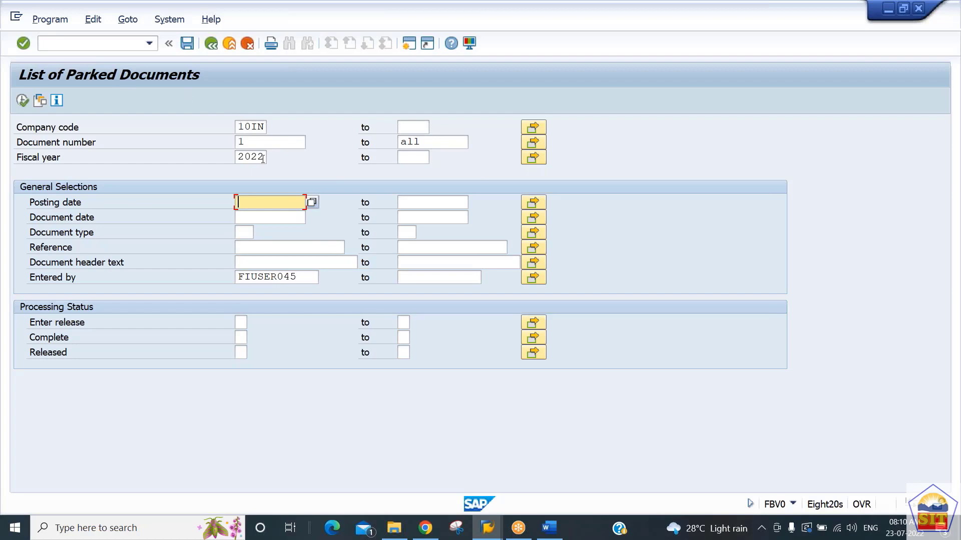
click(301, 278)
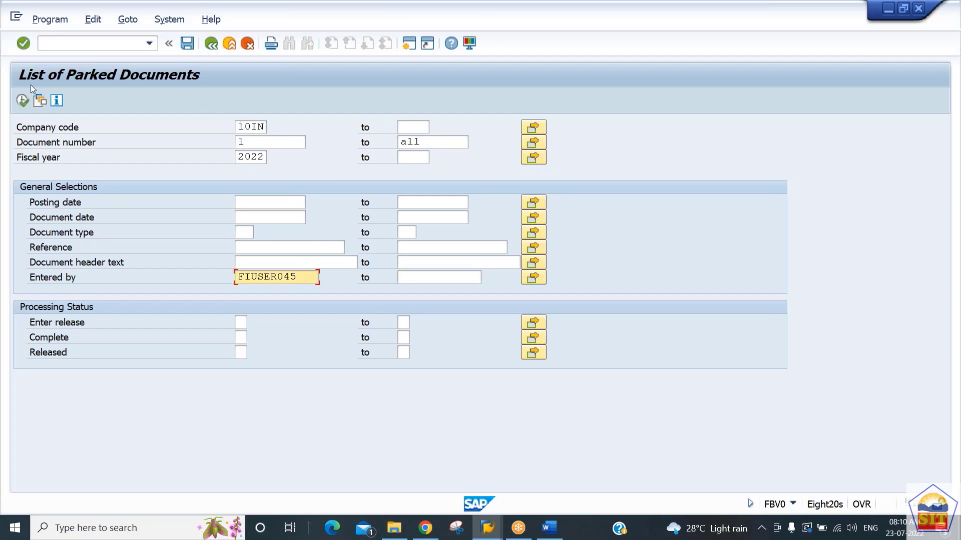
click(30, 101)
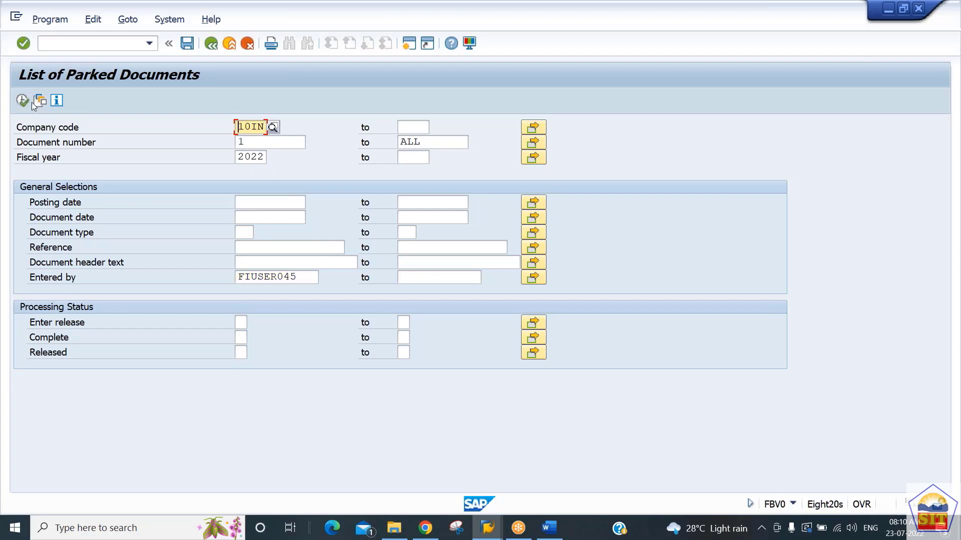
click(21, 102)
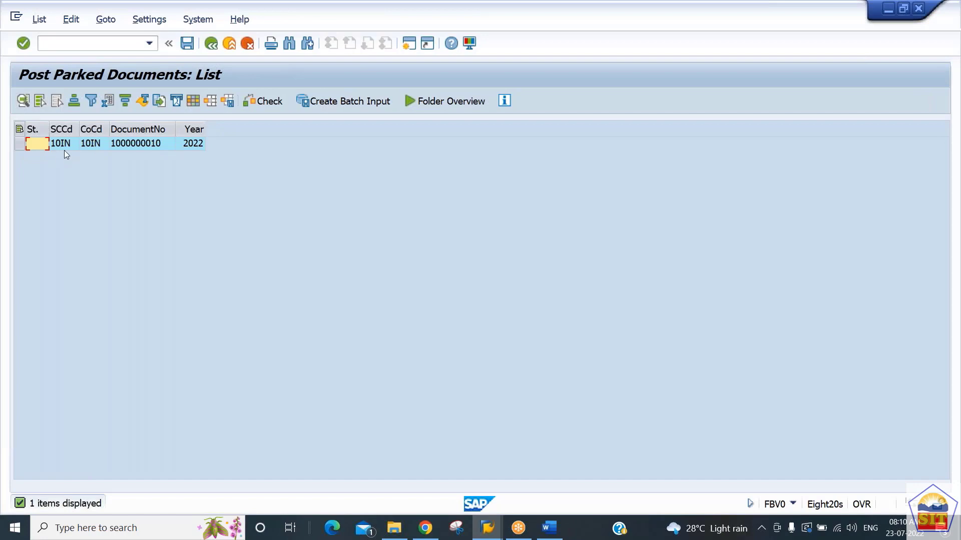
Step: Open the listed parked document's overview and post the document
click(64, 143)
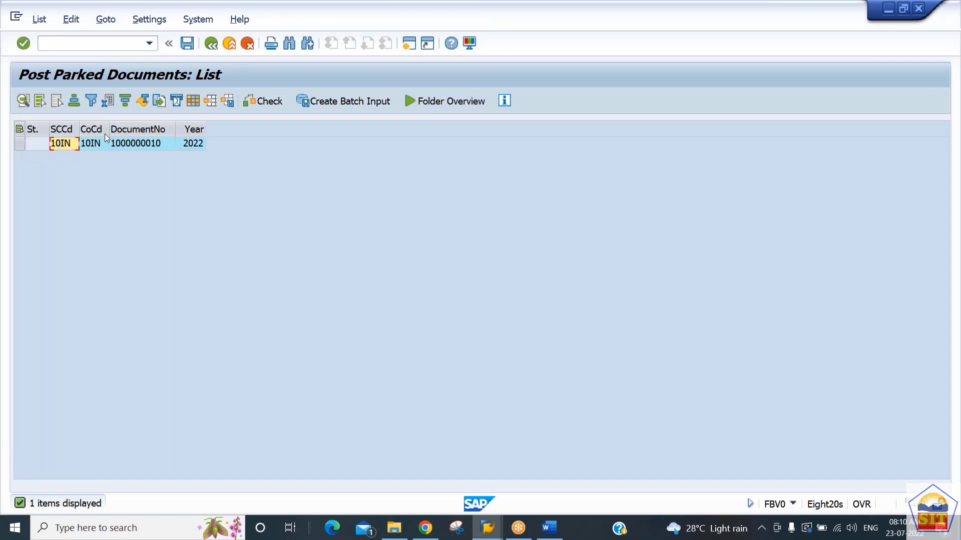
click(149, 145)
double_click(149, 145)
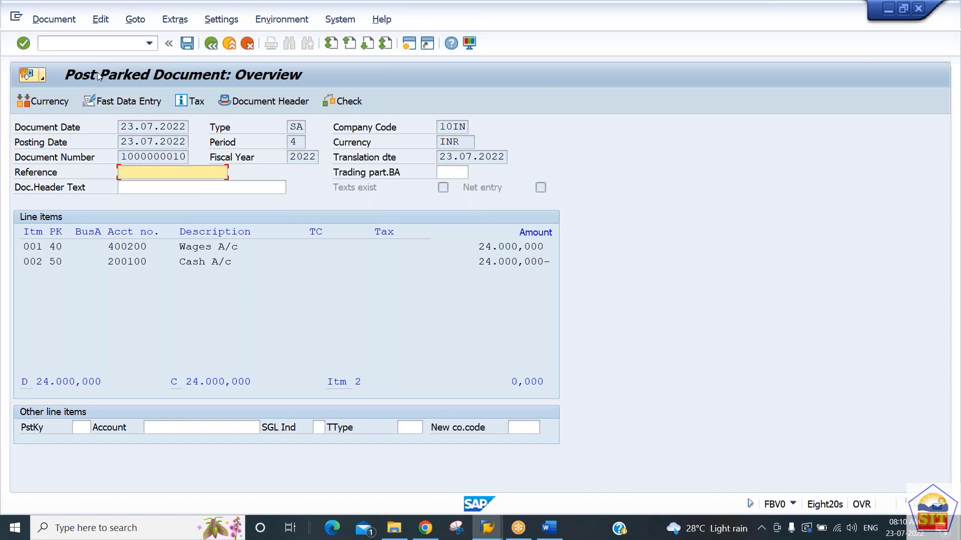
click(48, 22)
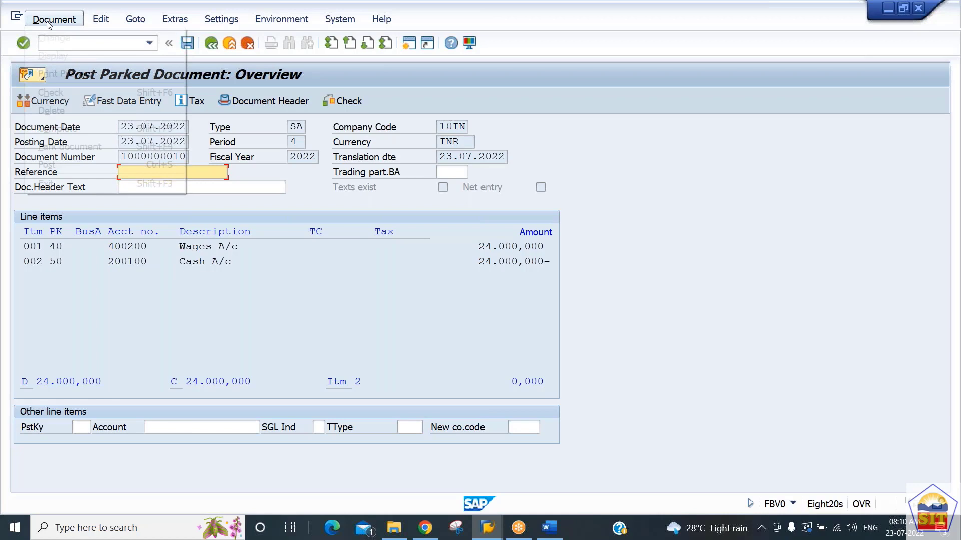
click(97, 164)
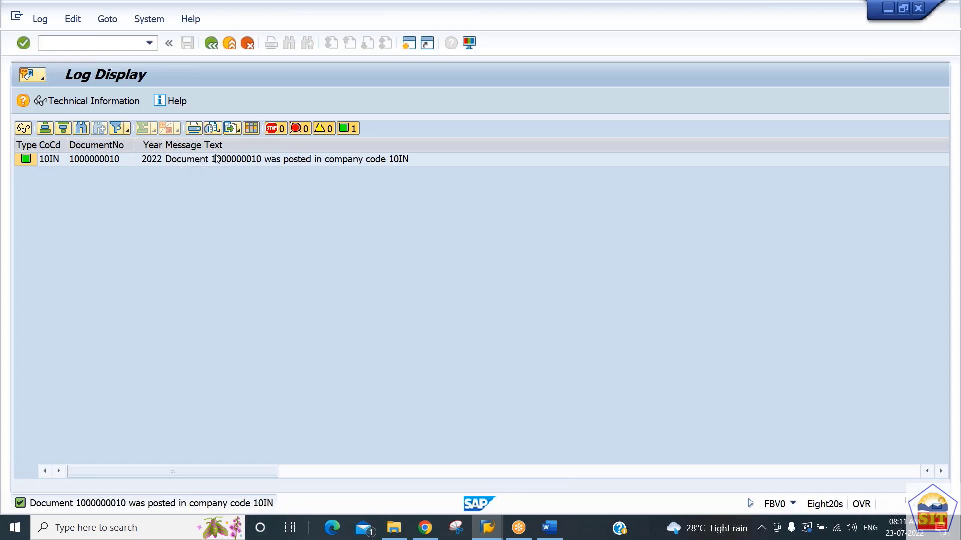
Step: Run the FS10N balance display for G/L account 400200 in the other session and open the line items behind period 4's debit
key(alt+Tab)
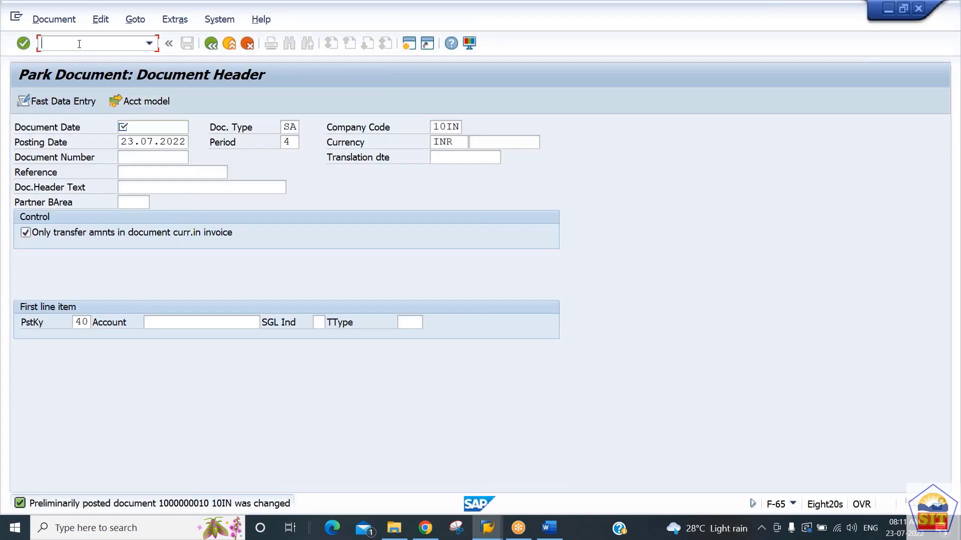
text(/nfs10n)
key(Return)
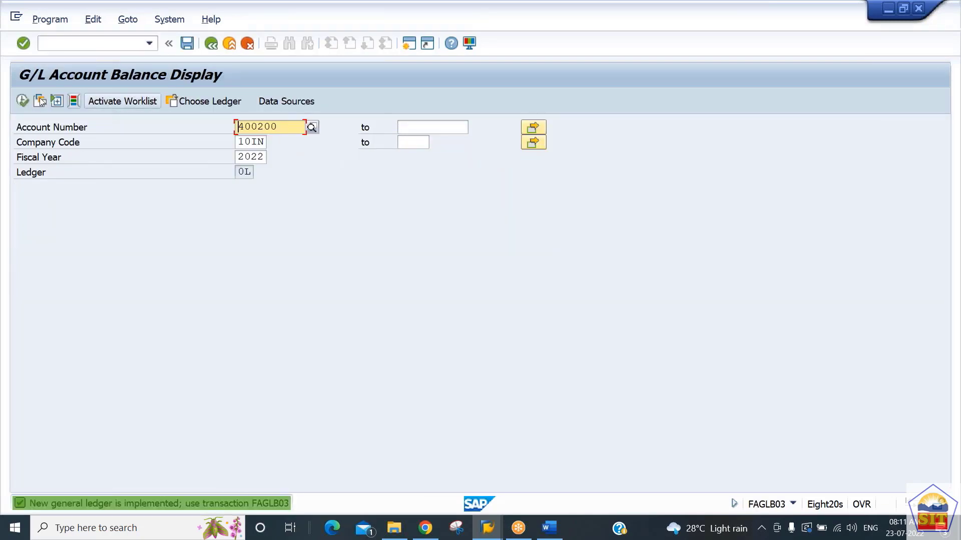
key(F8)
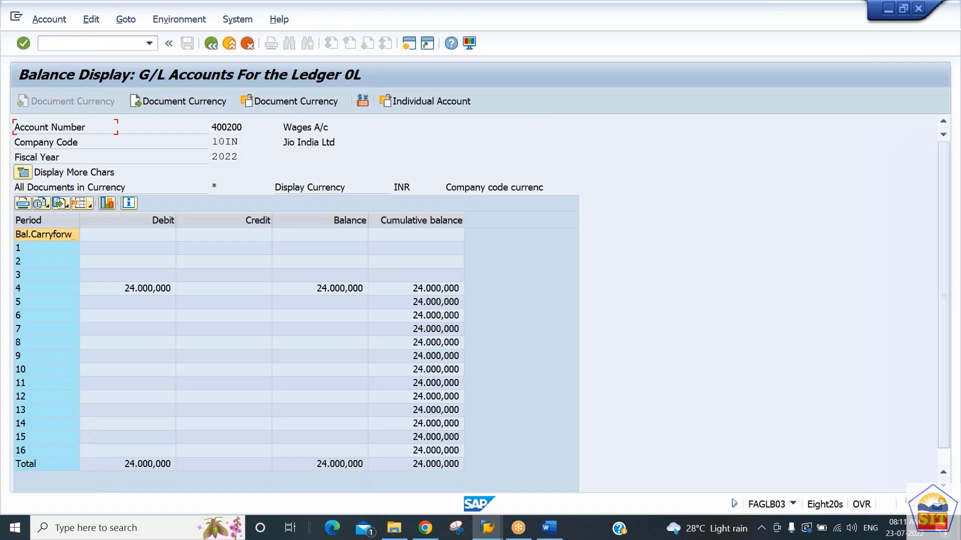
click(138, 290)
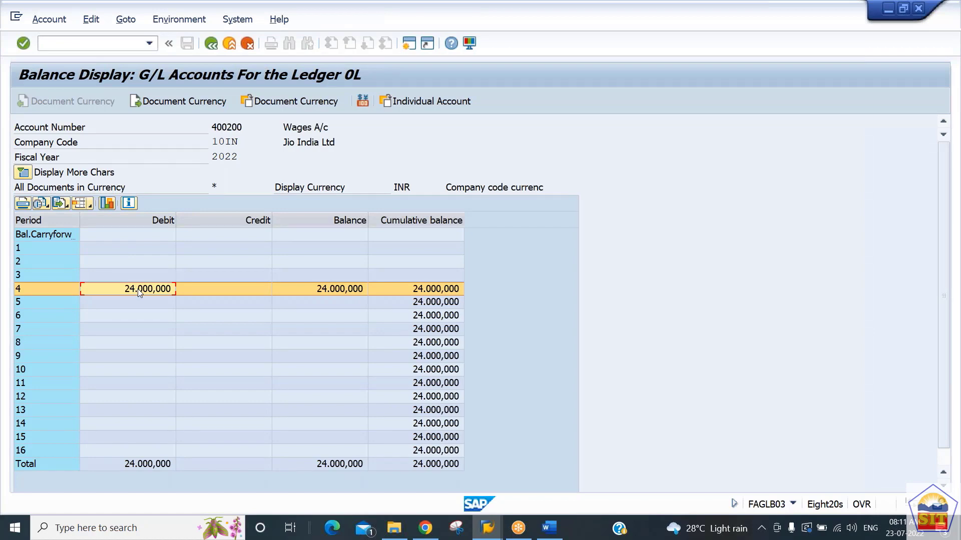
double_click(157, 293)
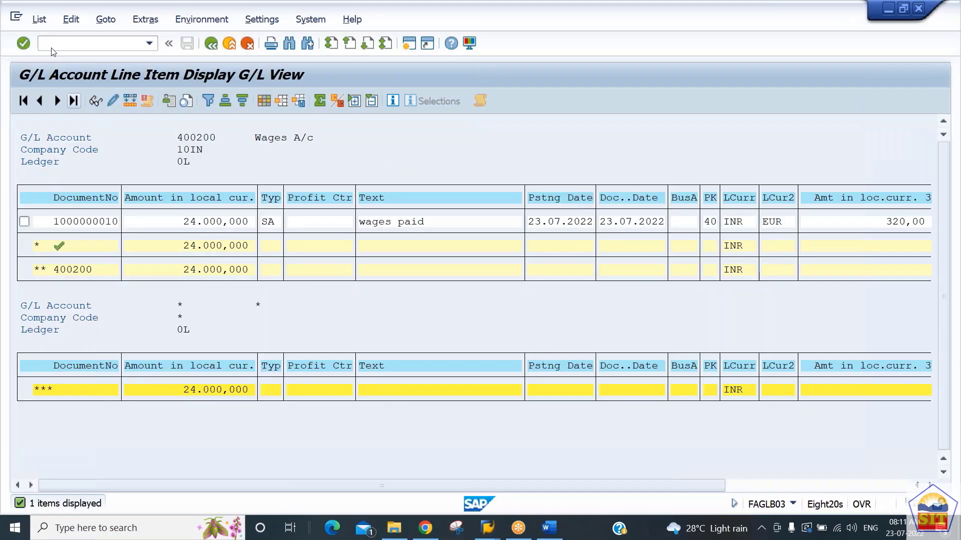
Step: Start an F-65 parking document dated 23.07.2022 for company code 10IN, with posting key 40 and account 400200 as first line item
text(/)
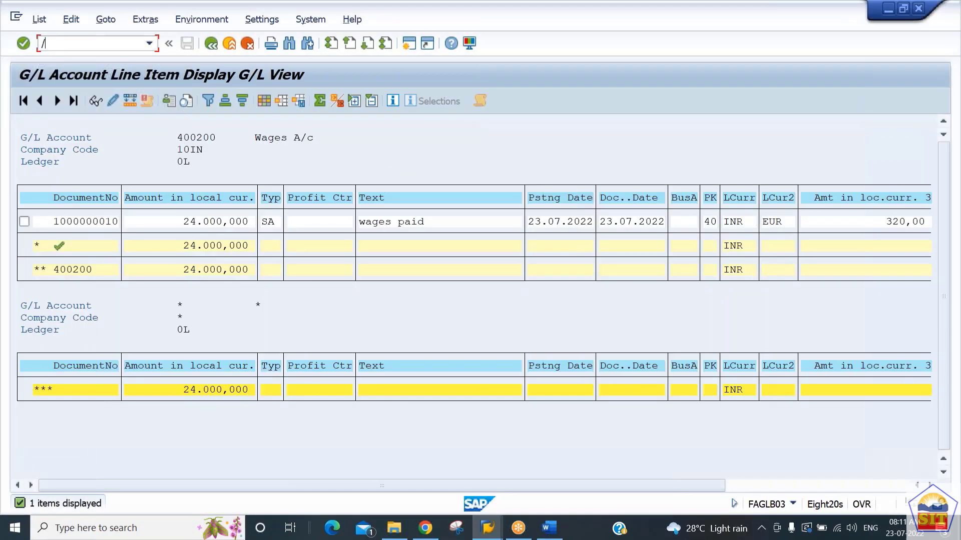
text(nf-65)
key(Return)
key(Tab)
key(Tab)
key(Tab)
key(Tab)
key(Tab)
key(Tab)
key(Tab)
key(Tab)
key(Tab)
key(Tab)
key(Tab)
key(Tab)
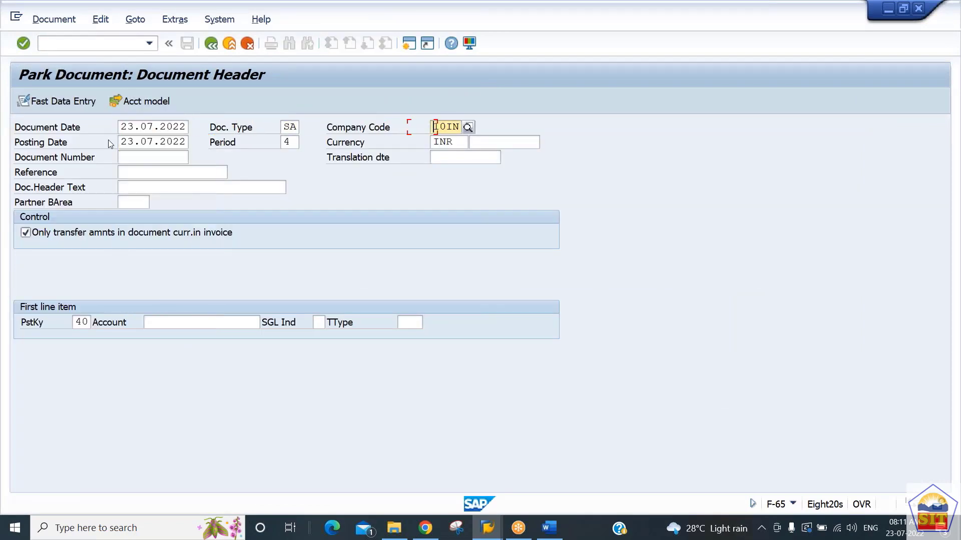
key(Tab)
key(Tab)
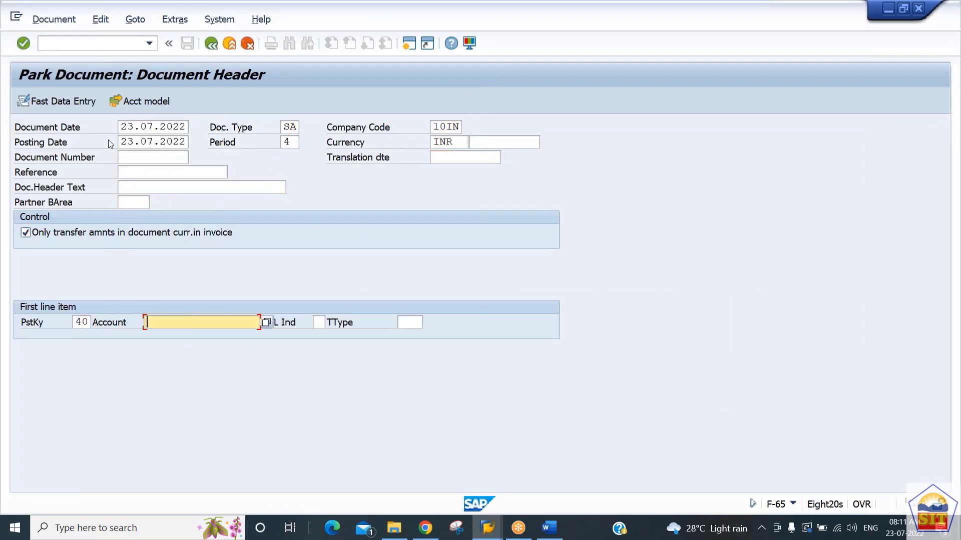
text(4020)
key(BackSpace)
key(BackSpace)
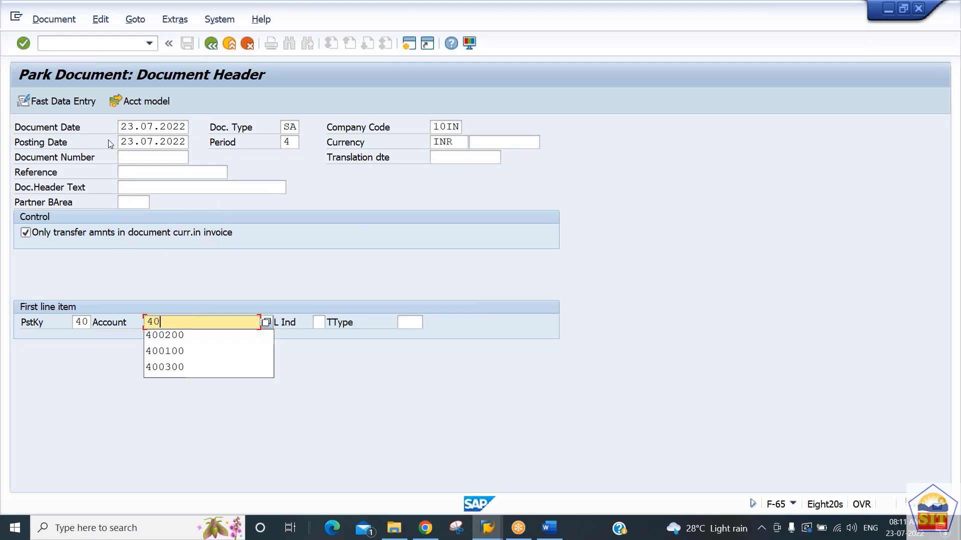
text(0200)
key(Return)
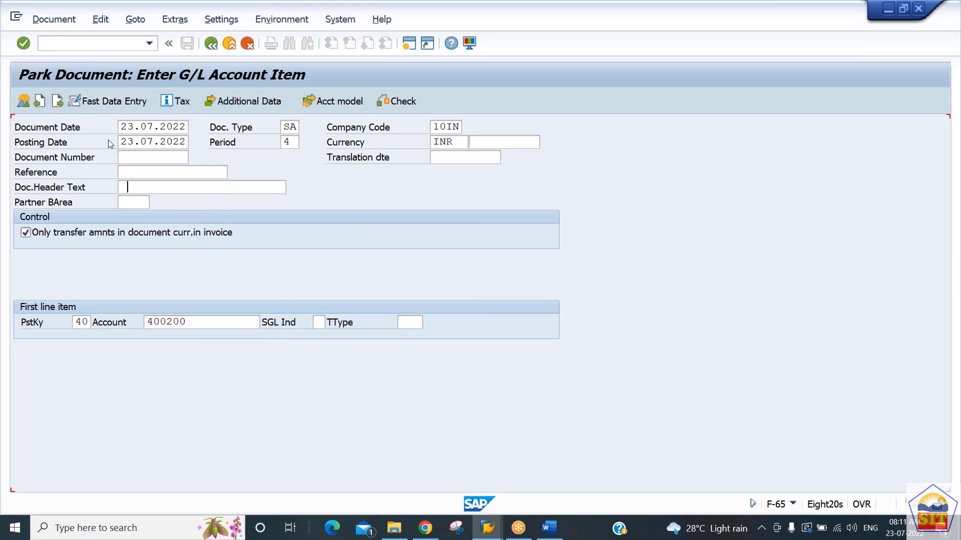
Step: Enter an amount of 25000 INR and the text "wages paid" for the wages debit item
text(25000)
key(Tab)
key(Tab)
key(Tab)
key(Tab)
key(Tab)
key(Tab)
key(Tab)
key(Tab)
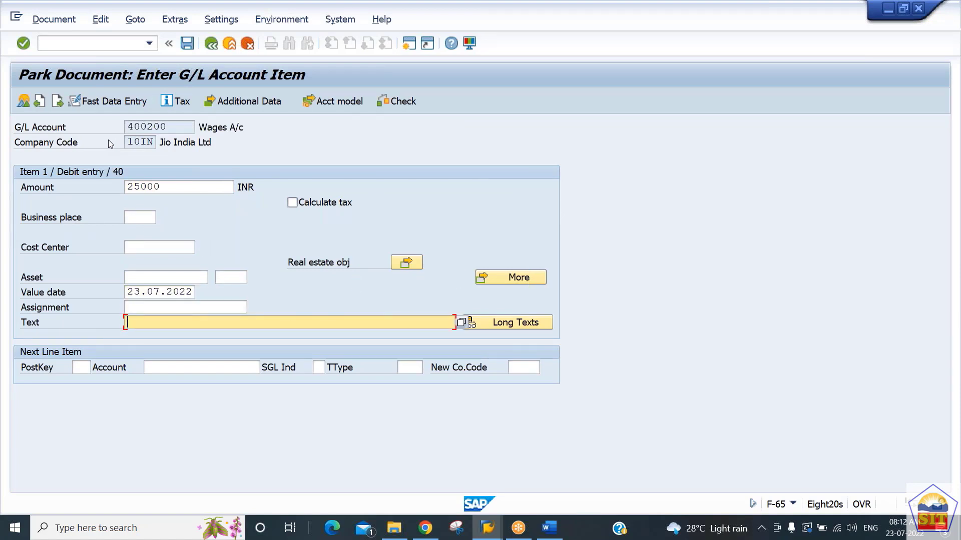
text(wag)
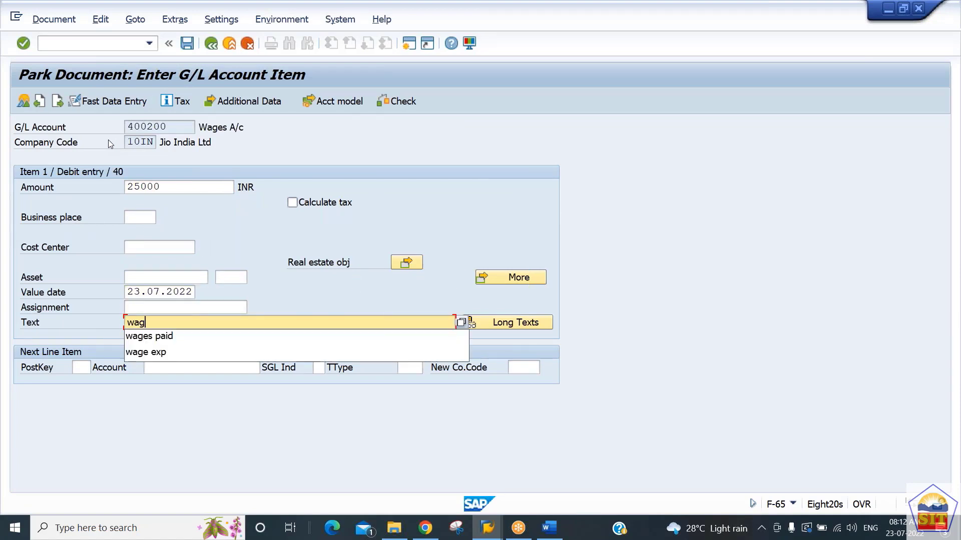
key(Down)
key(Return)
Step: Add a next line item with posting key 50 and account 200100
key(Tab)
text(50)
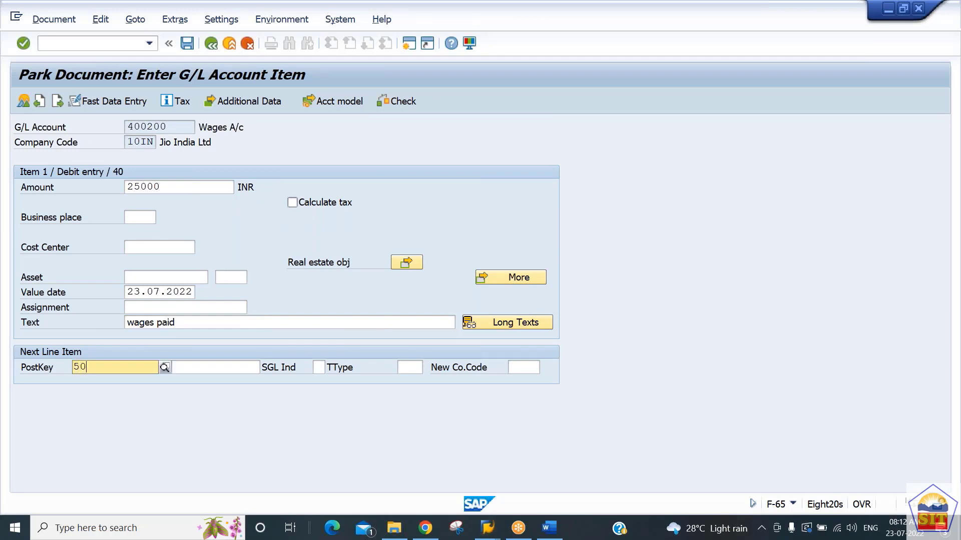
key(Tab)
text(200100)
key(Return)
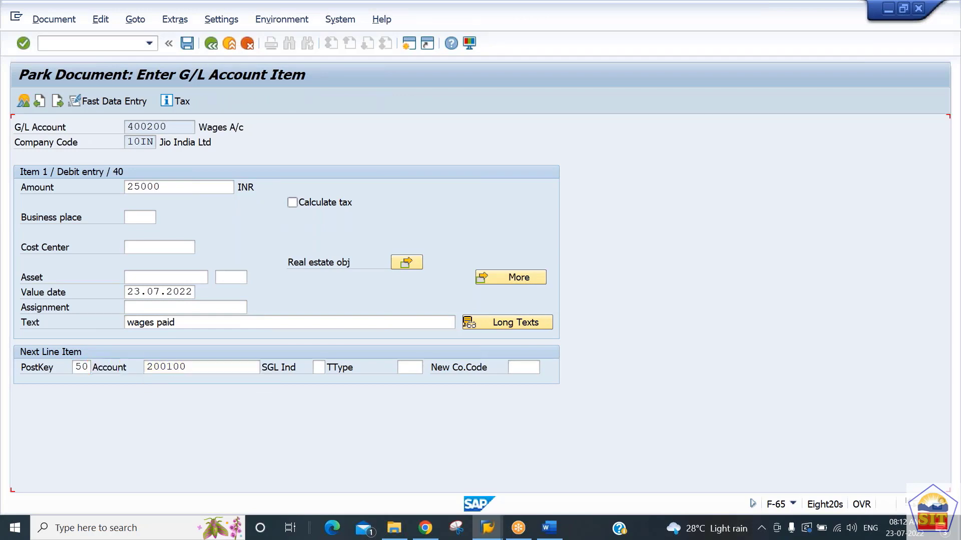
Step: Fill the cash credit item with amount * and text +, and park the document from its overview
text(*)
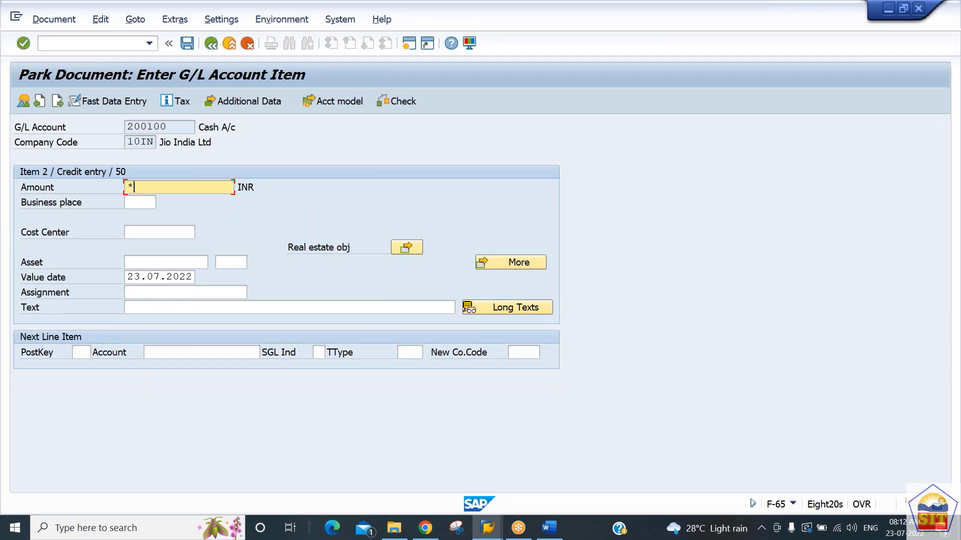
key(Tab)
key(Tab)
key(Tab)
key(Tab)
key(Tab)
key(Tab)
key(Tab)
key(Tab)
key(Tab)
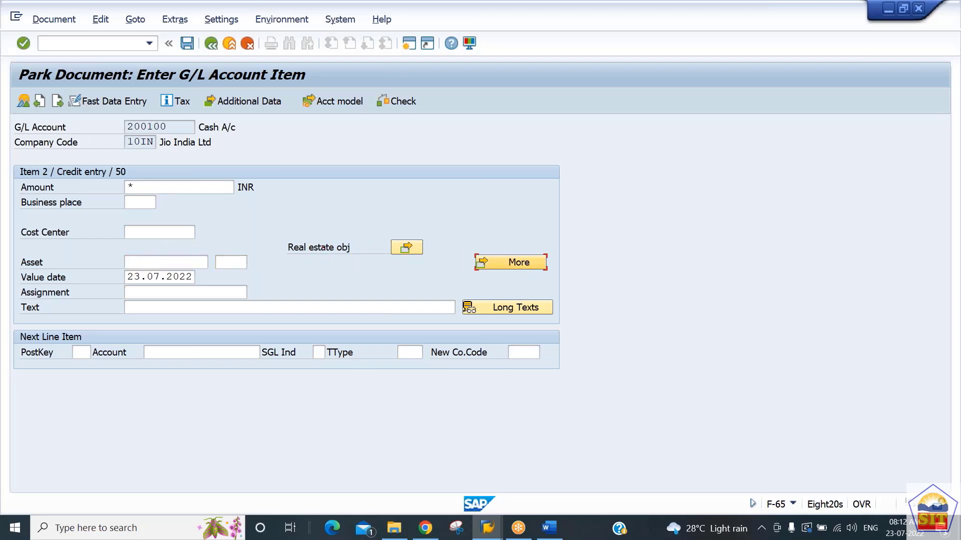
text(+)
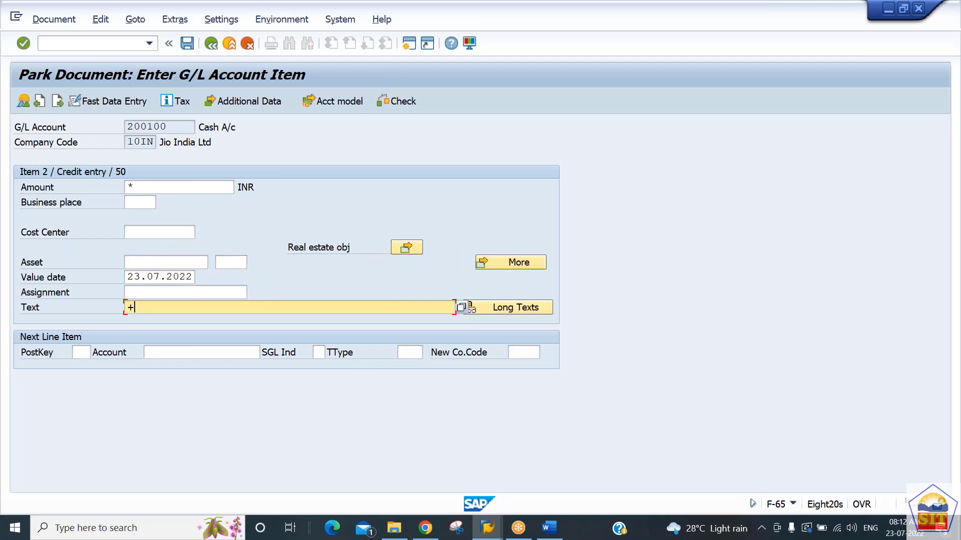
click(23, 102)
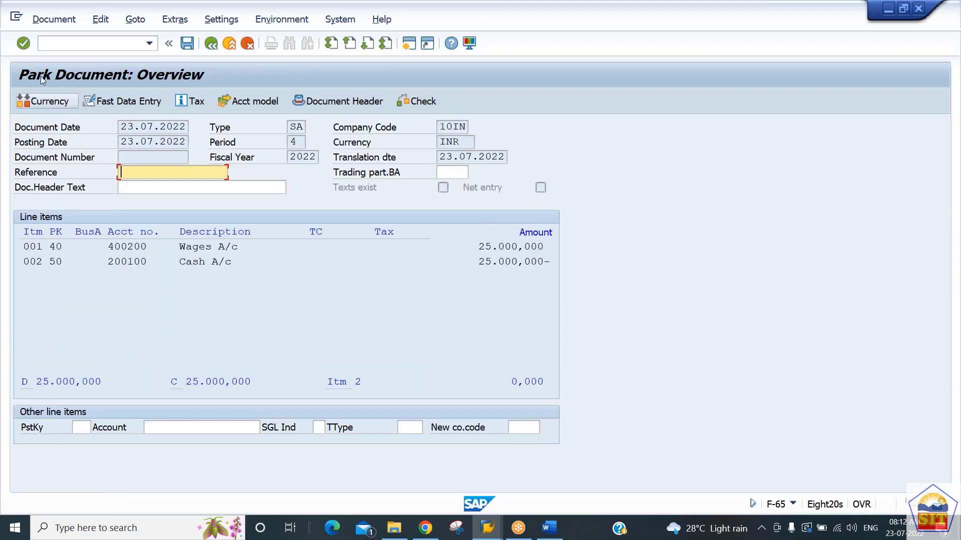
click(187, 44)
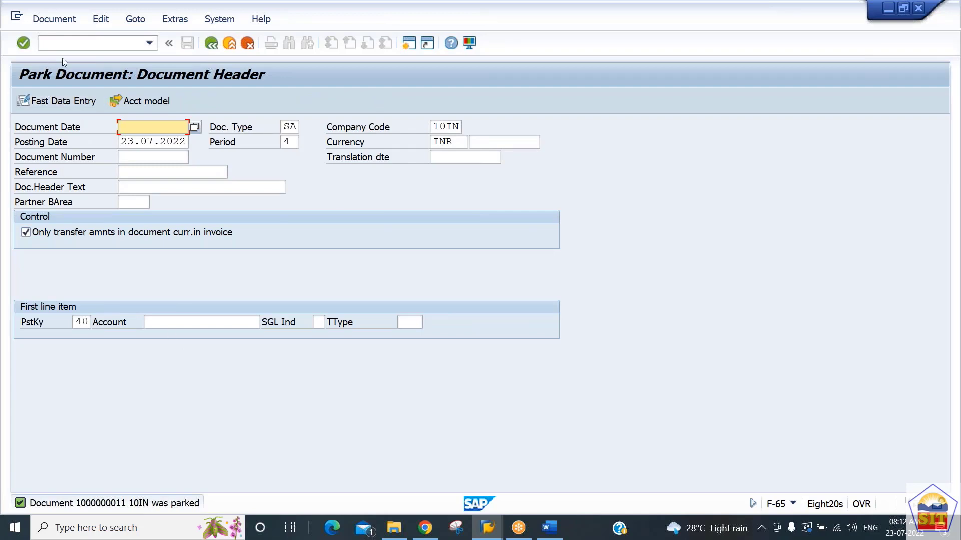
Step: Start transaction FBV0 and open the newly parked document's overview
click(67, 46)
text(/)
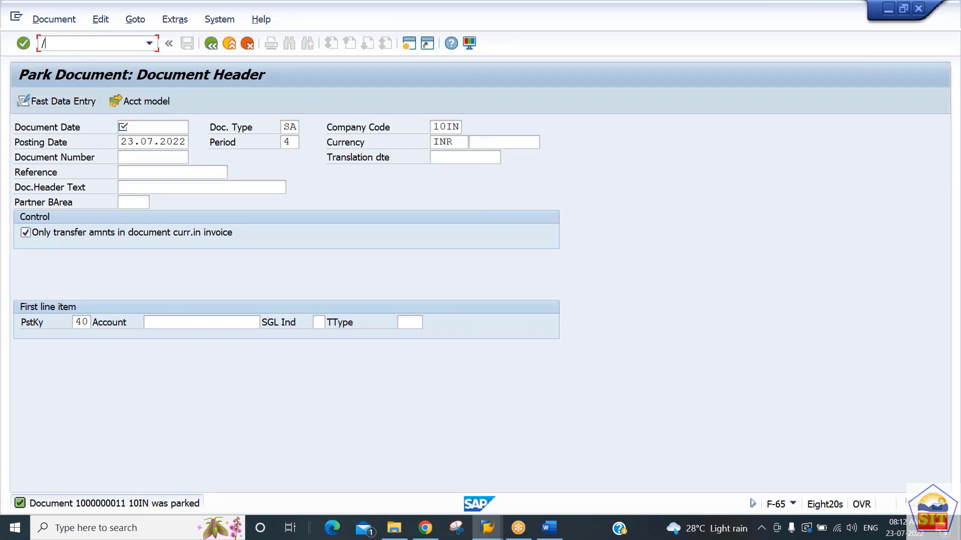
text(nfbv0)
key(Return)
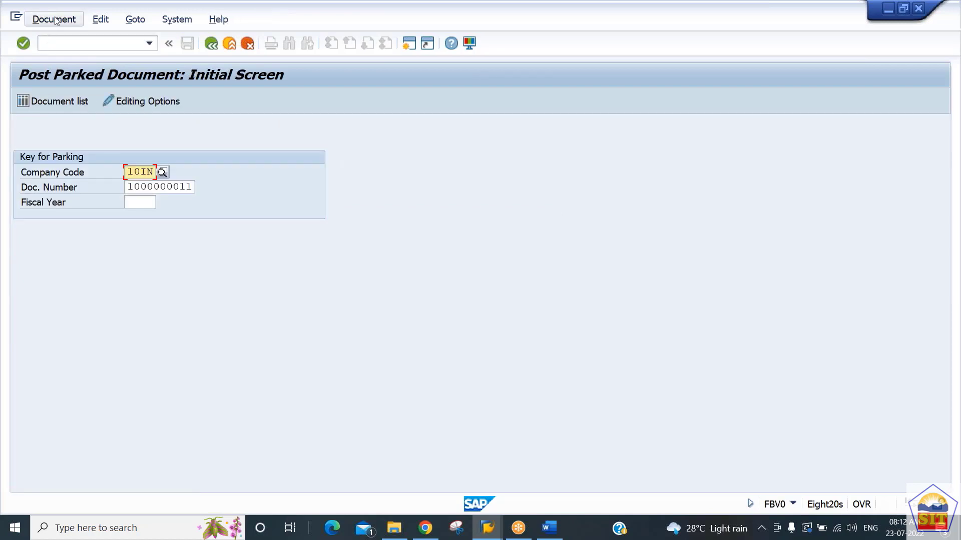
key(Return)
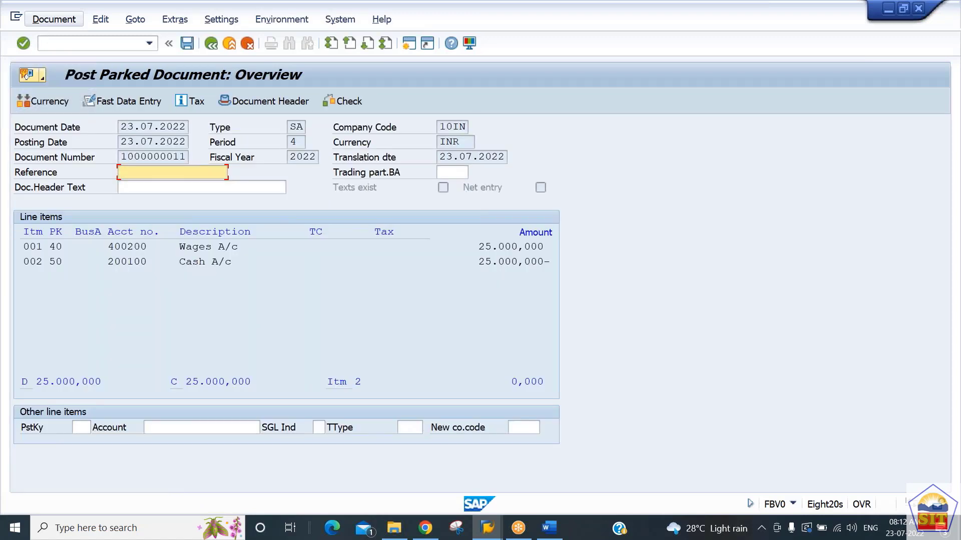
Step: Delete the parked document and confirm the loss of its data
click(54, 19)
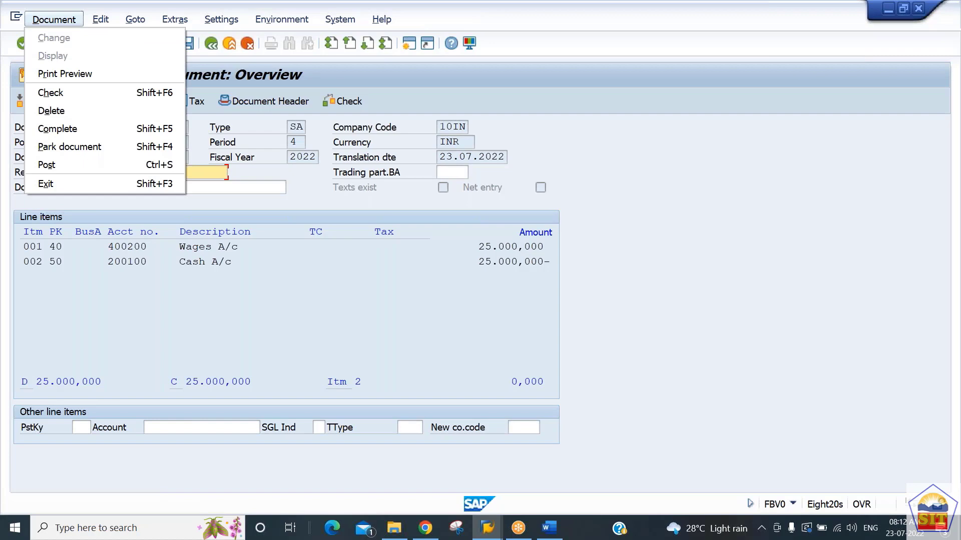
click(52, 110)
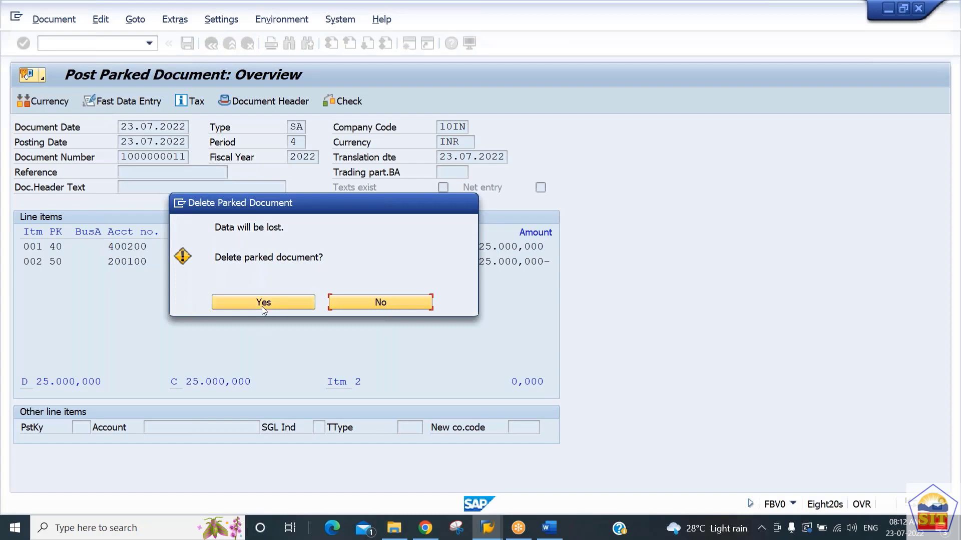
click(263, 303)
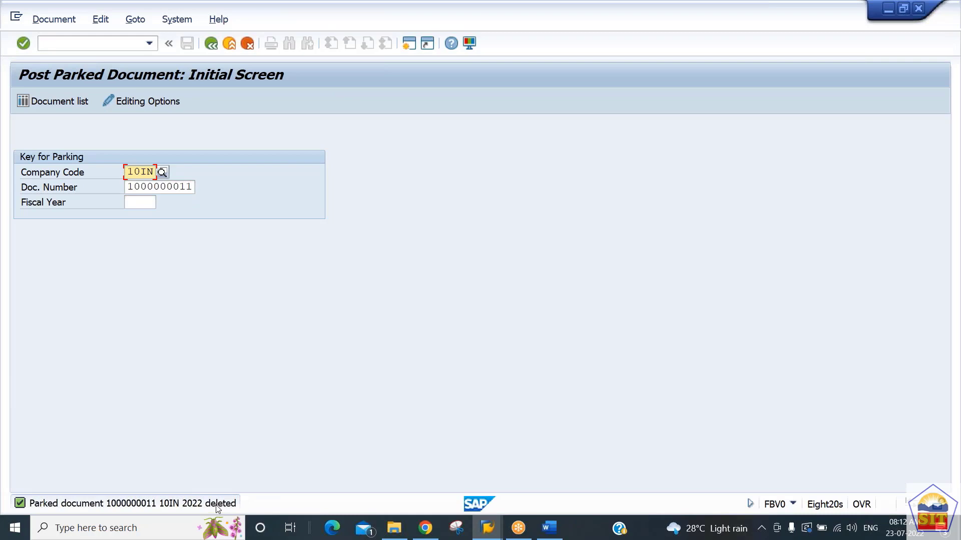
Step: Start transaction FBV3 and display the deleted parked document
click(134, 44)
text(/nfbv)
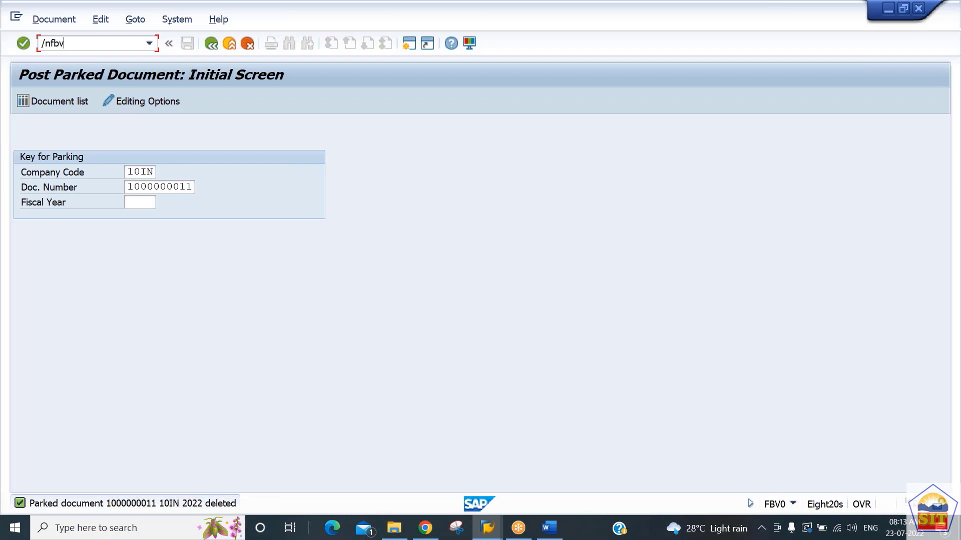
key(BackSpace)
text(v3)
key(Return)
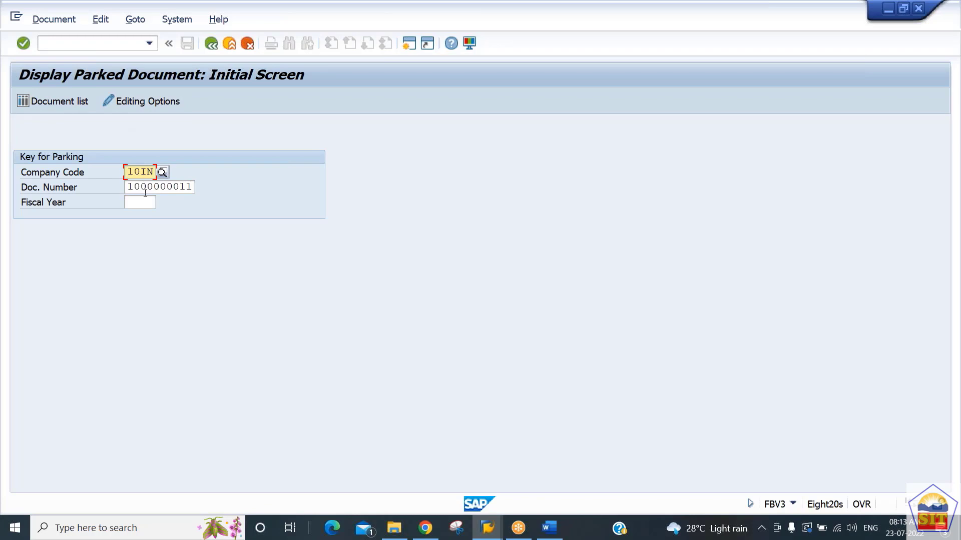
key(Return)
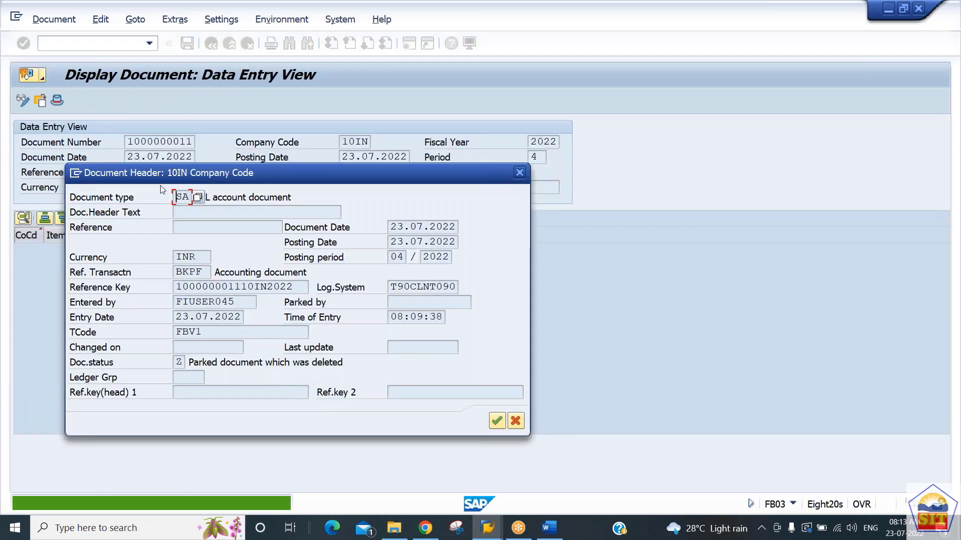
Step: Examine the document header's entry details and status, and exit to the SAP Easy Access screen
drag(254, 174, 656, 89)
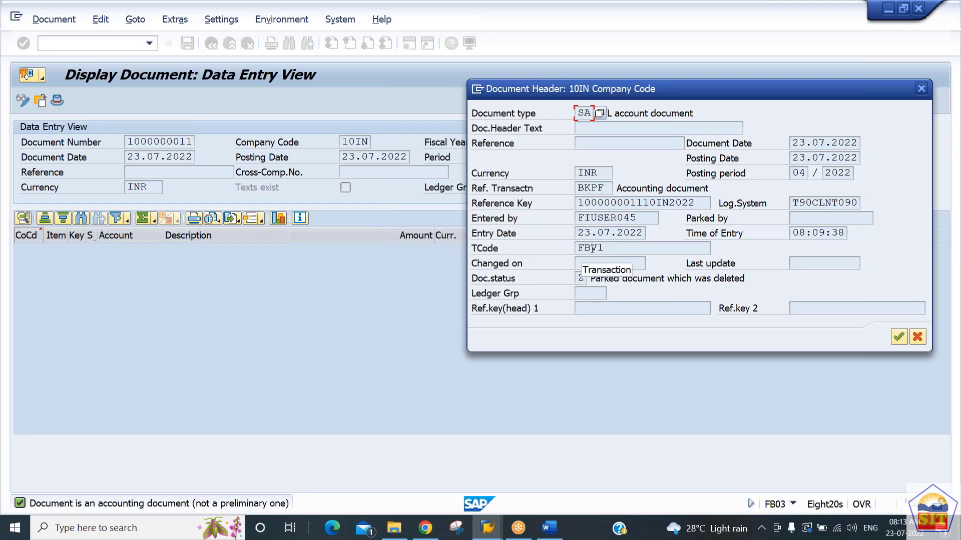
click(918, 338)
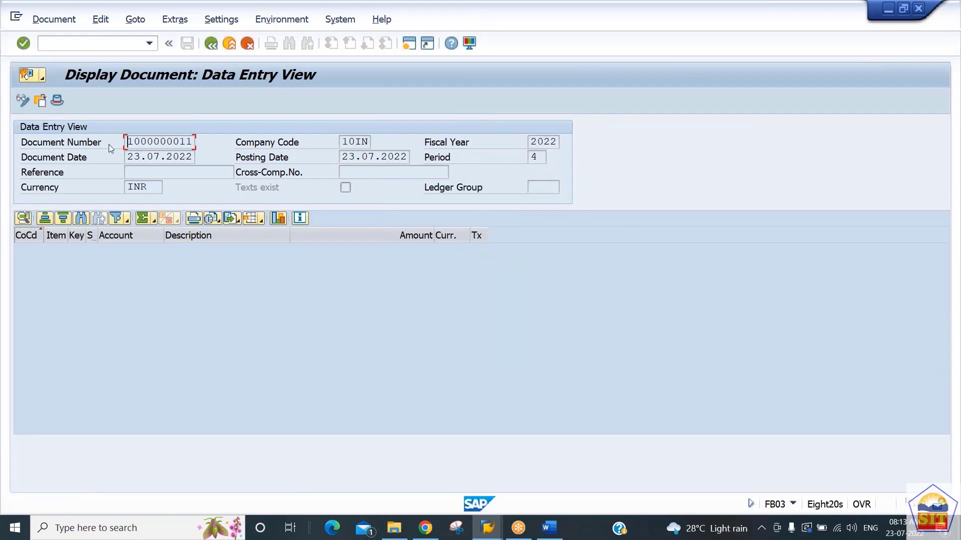
key(shift+F3)
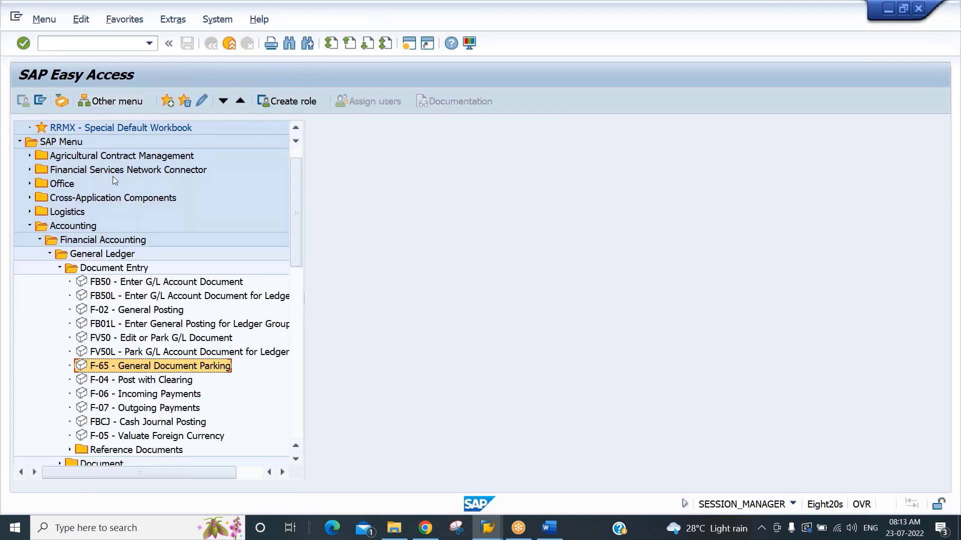